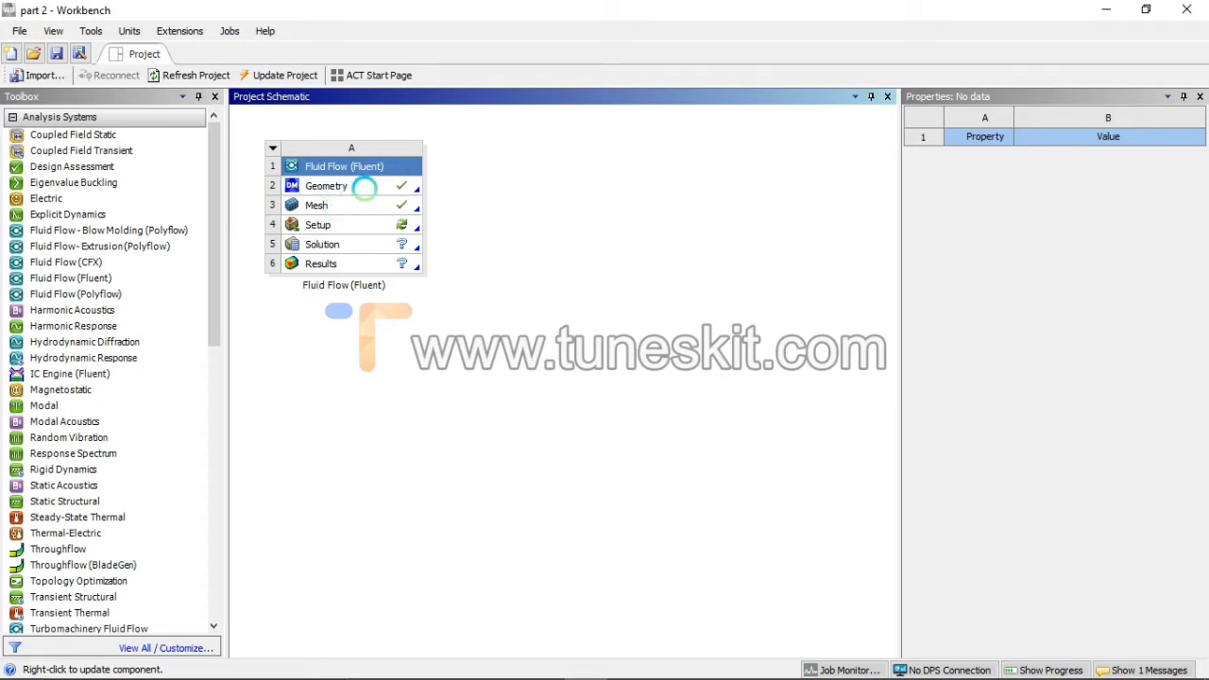
- Open the Setup cell of the Fluid Flow (Fluent) system for editing
{"action": "left_click", "coordinate": [463, 189]}
{"action": "left_click", "coordinate": [336, 225]}
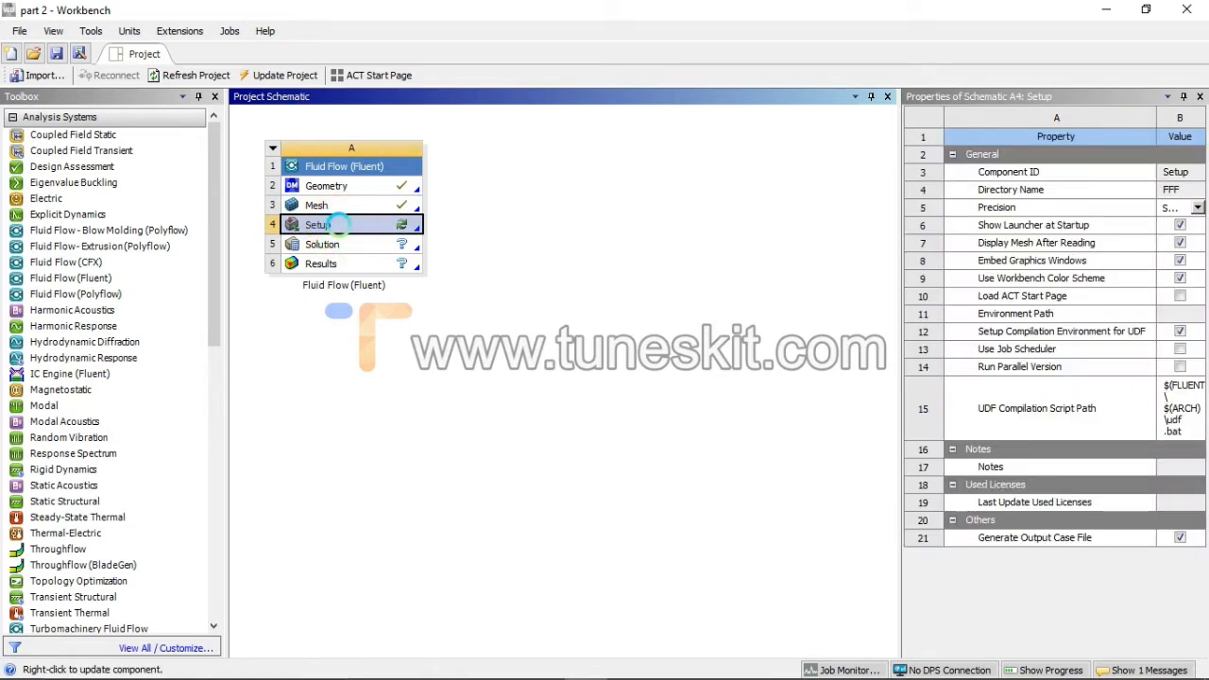
{"action": "right_click", "coordinate": [338, 225]}
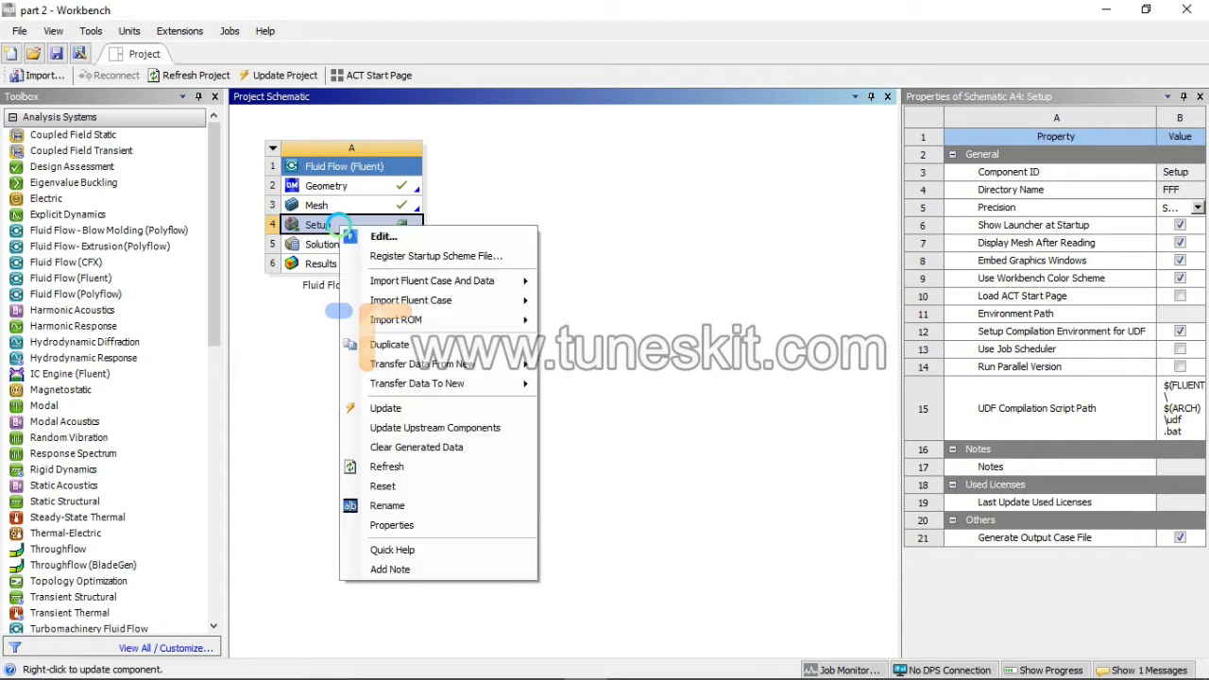
{"action": "left_click", "coordinate": [414, 236]}
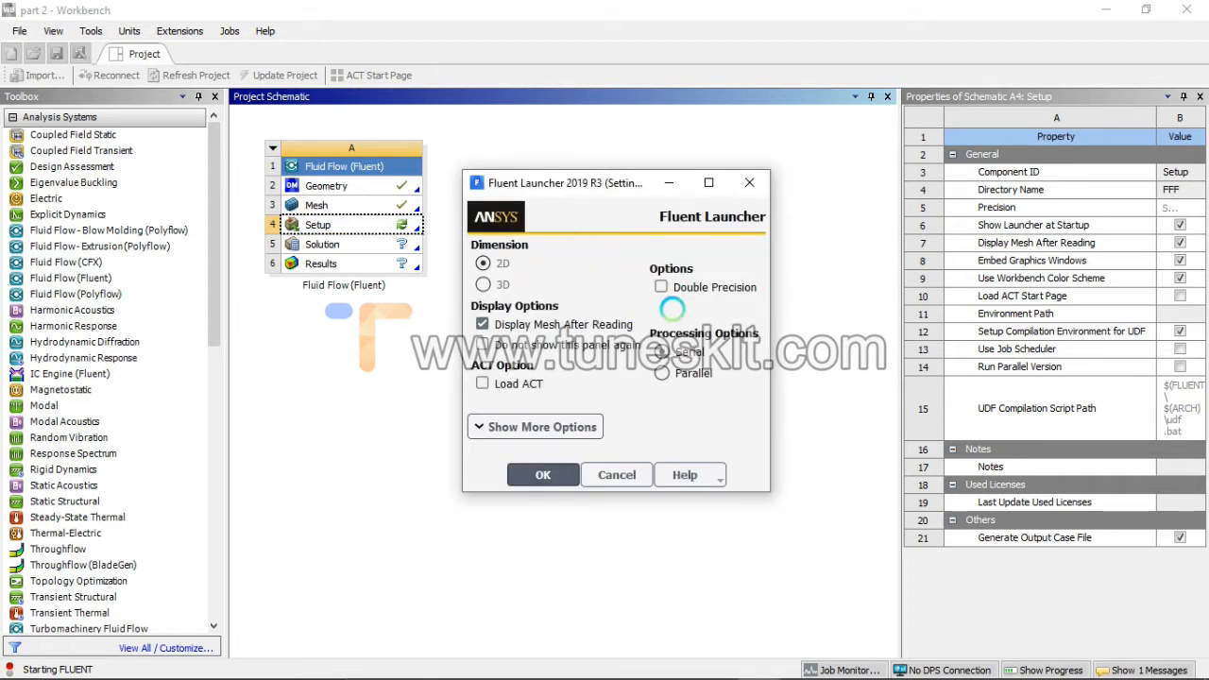
- Start Fluent with double precision and parallel processing on the local machine, using 1 GPGPU per machine
{"action": "left_click", "coordinate": [661, 287]}
{"action": "left_click", "coordinate": [666, 372]}
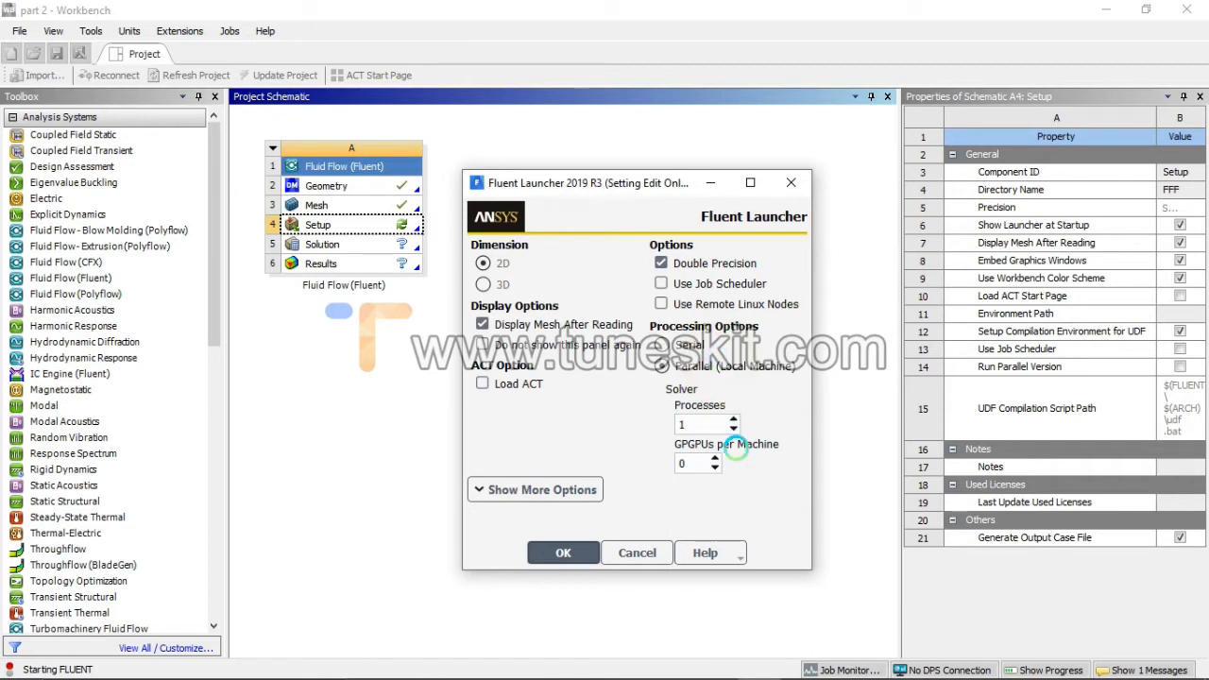
{"action": "left_click", "coordinate": [715, 456]}
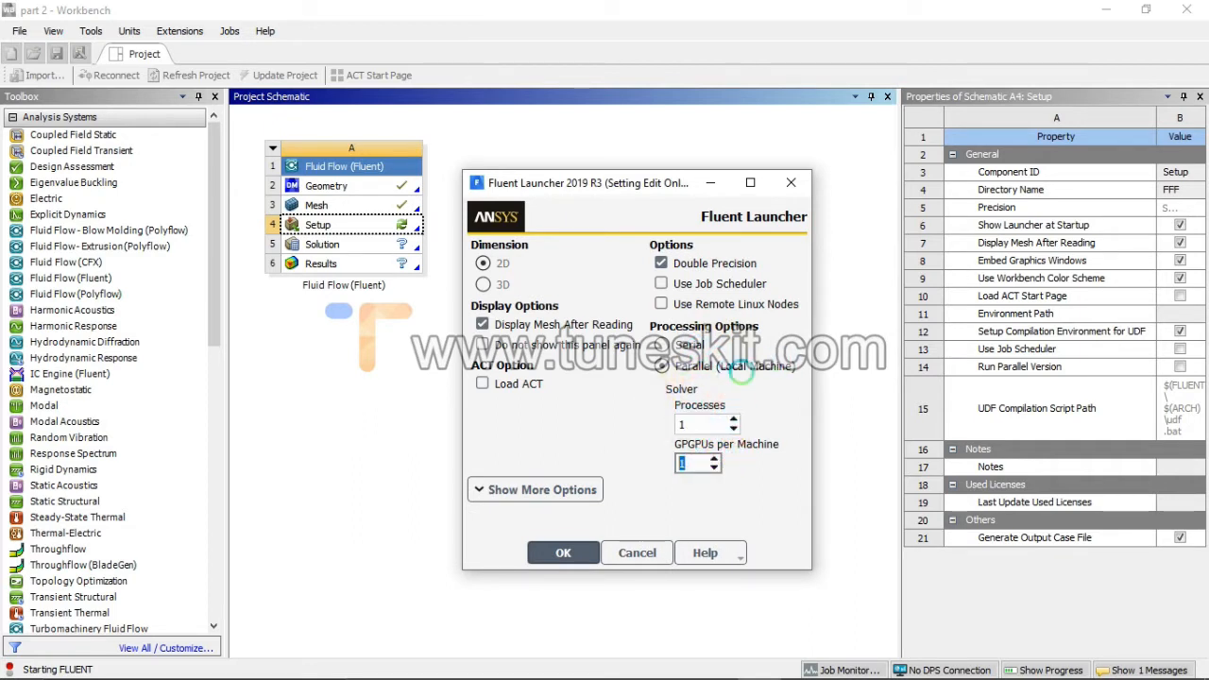
{"action": "left_click", "coordinate": [553, 558]}
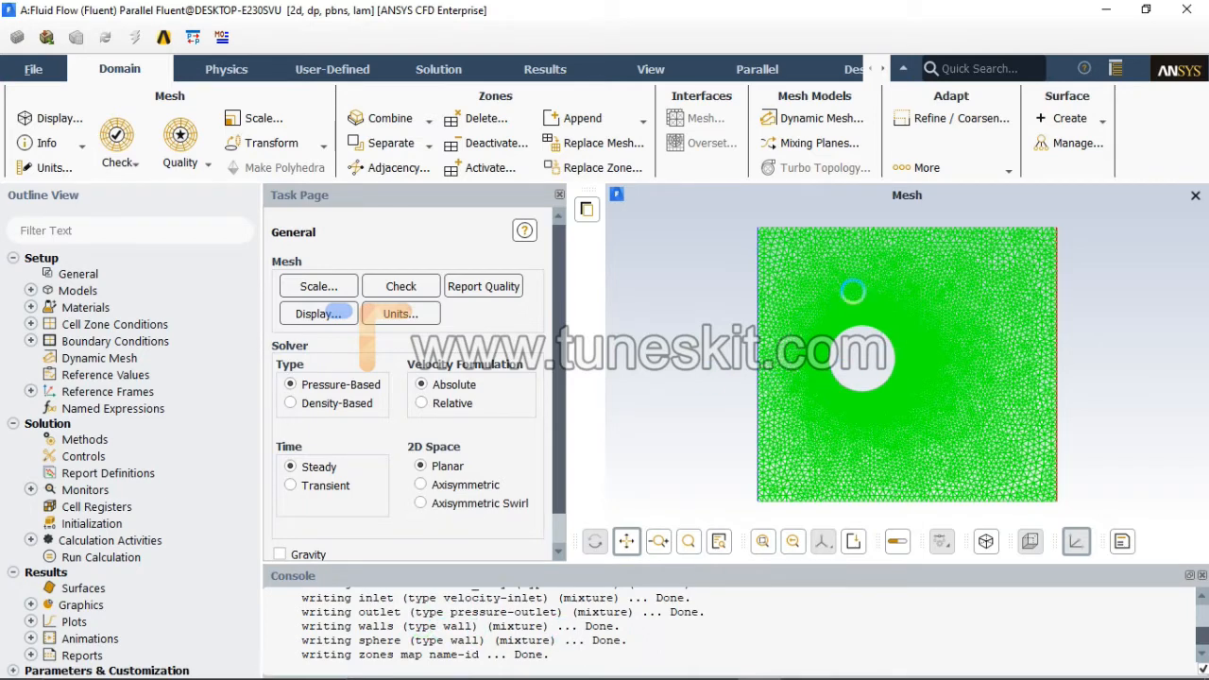
- Inspect the mesh around the circular hole and set the solver's time option to Transient
{"action": "scroll", "coordinate": [879, 346], "scroll_direction": "up", "scroll_amount": 6}
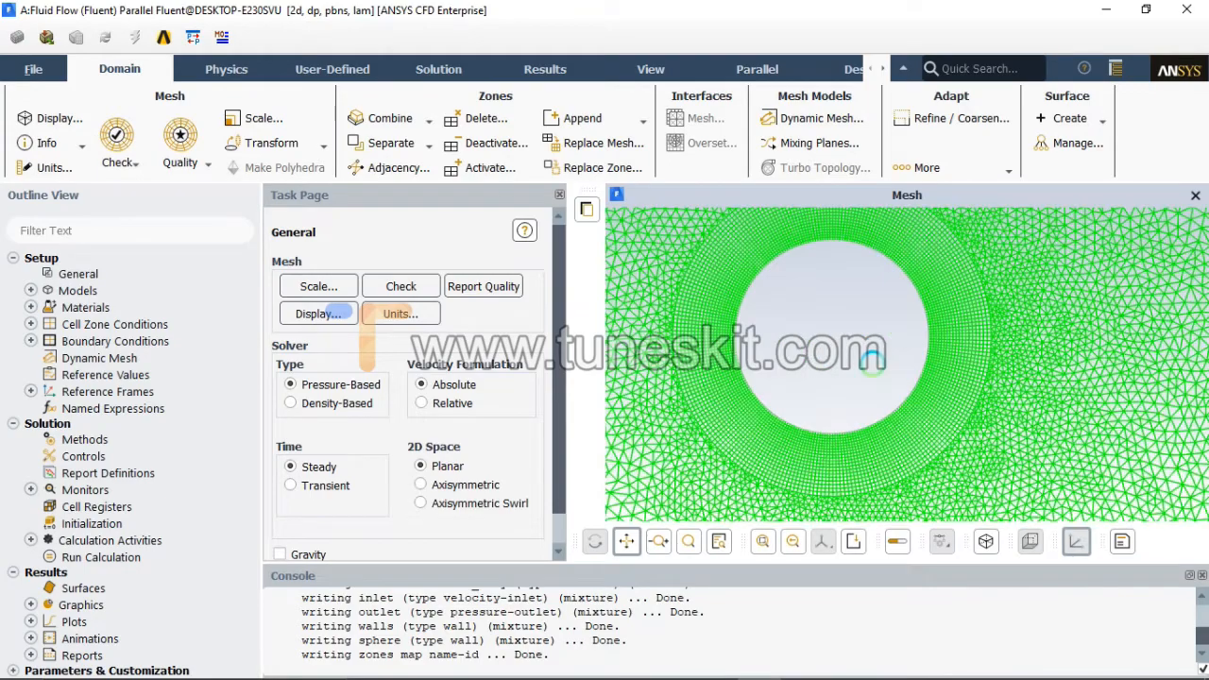
{"action": "scroll", "coordinate": [1018, 367], "scroll_direction": "down", "scroll_amount": 6}
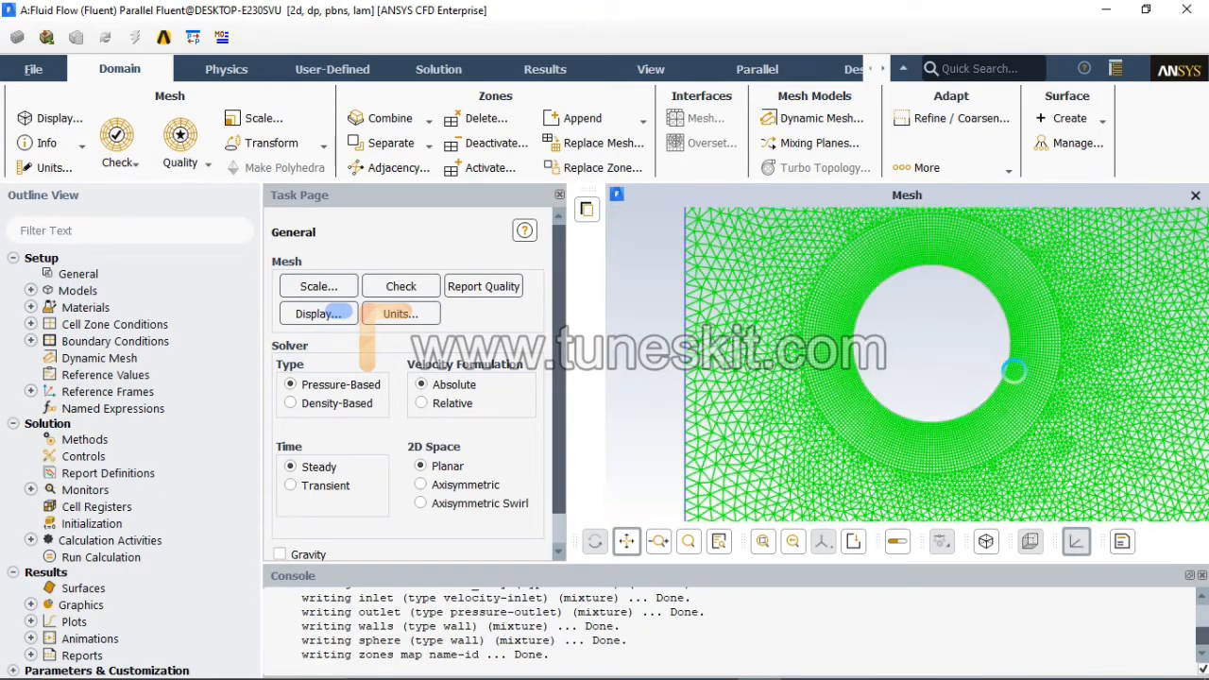
{"action": "scroll", "coordinate": [1013, 371], "scroll_direction": "down", "scroll_amount": 1}
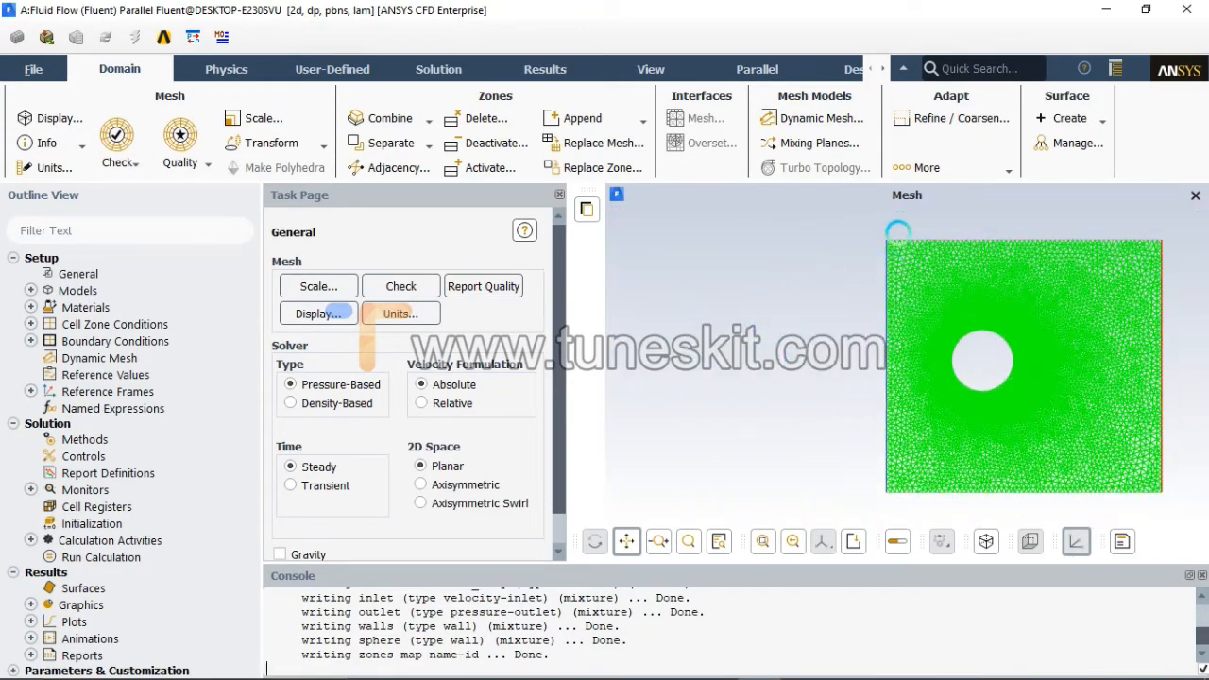
{"action": "left_click_drag", "start_coordinate": [925, 422], "coordinate": [716, 408]}
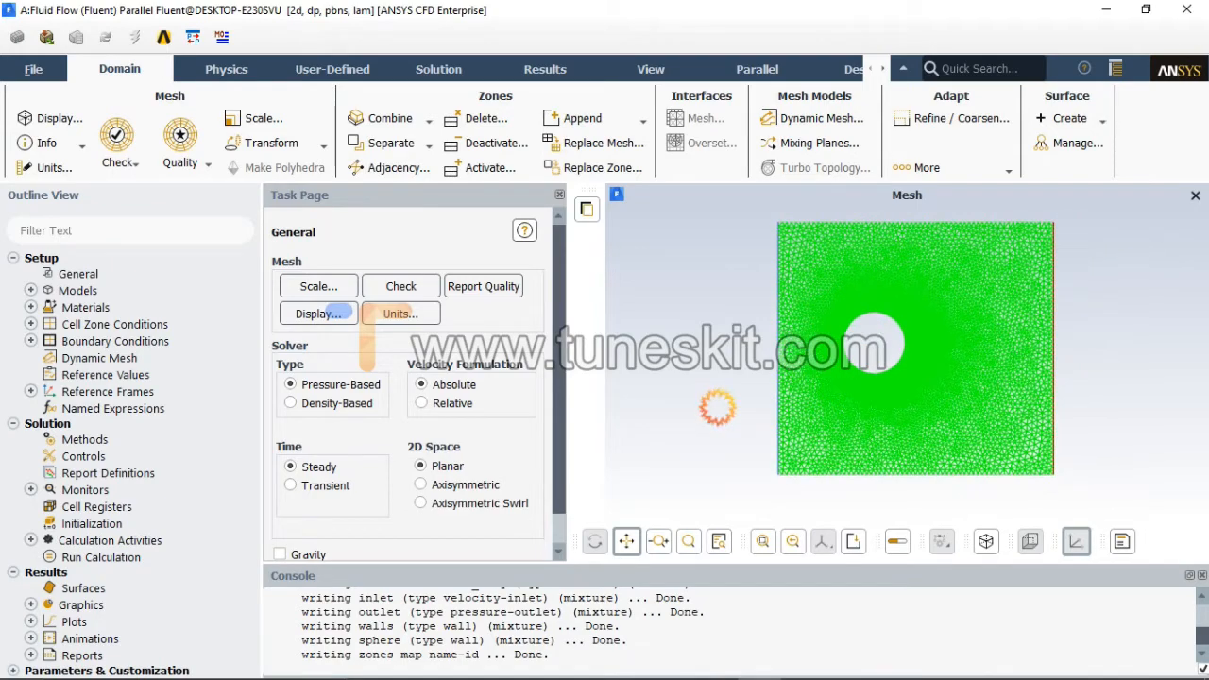
{"action": "scroll", "coordinate": [841, 395], "scroll_direction": "up", "scroll_amount": 1}
{"action": "scroll", "coordinate": [812, 401], "scroll_direction": "up", "scroll_amount": 3}
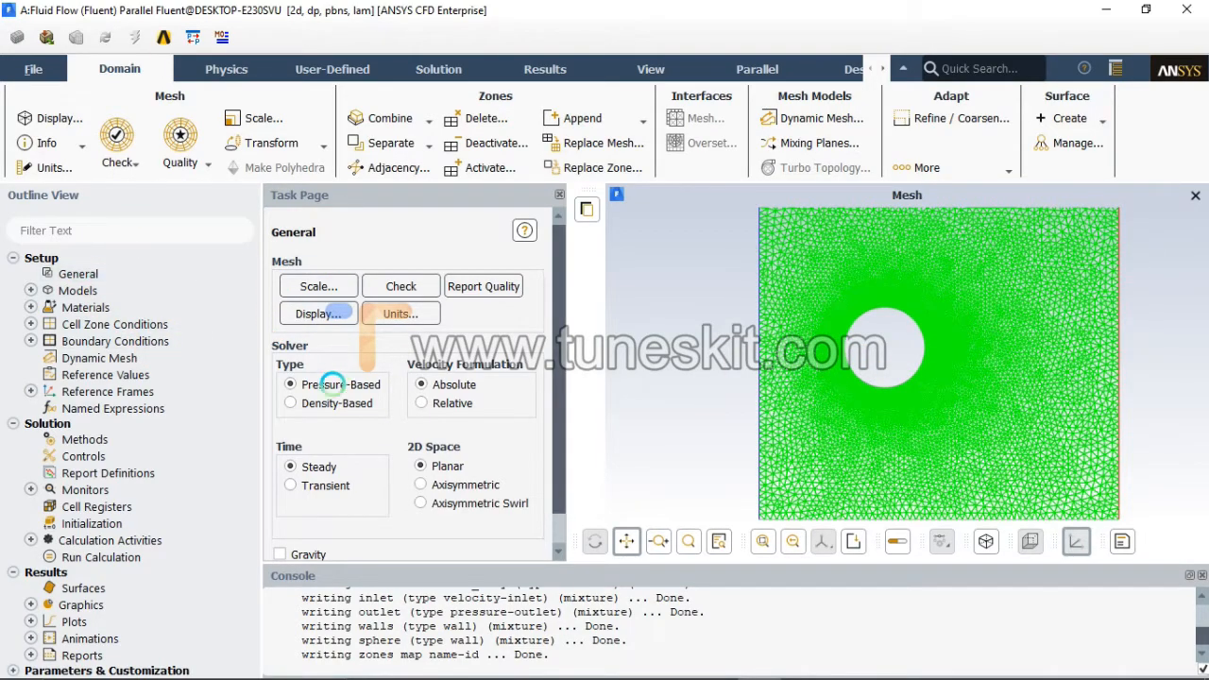
{"action": "left_click", "coordinate": [335, 484]}
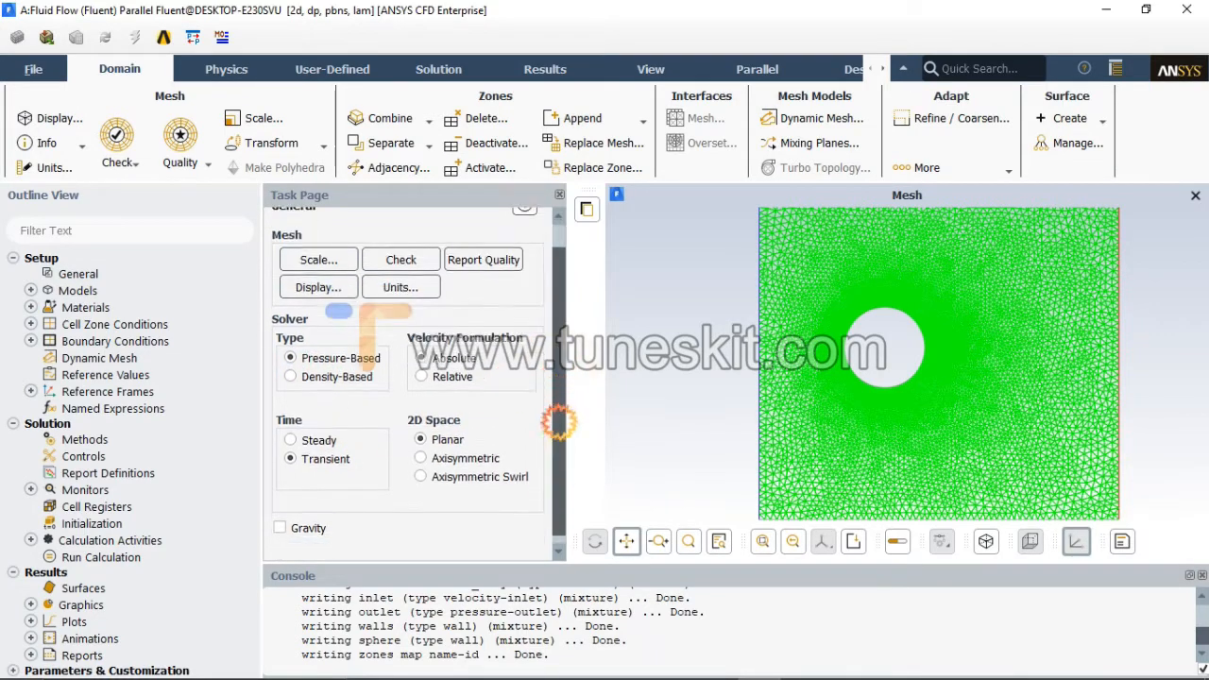
- Set the viscous model to standard k-epsilon (2 eqn) with Curvature Correction enabled
{"action": "left_click", "coordinate": [32, 288]}
{"action": "left_click", "coordinate": [132, 341]}
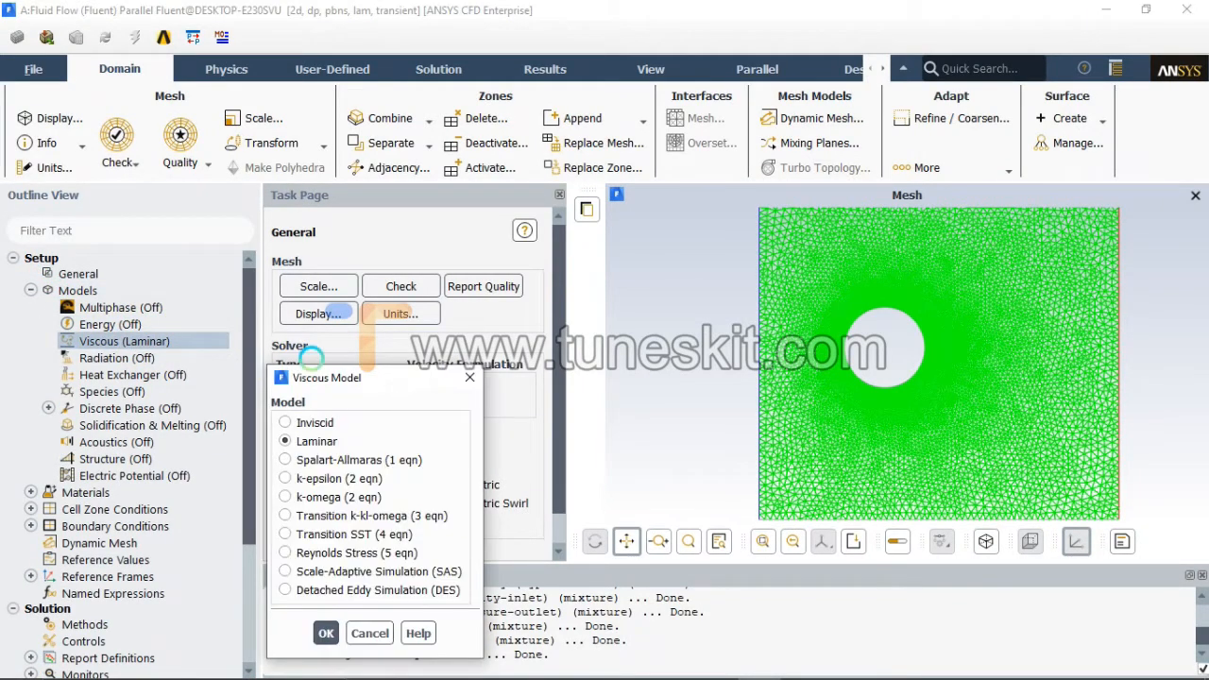
{"action": "left_click", "coordinate": [370, 378]}
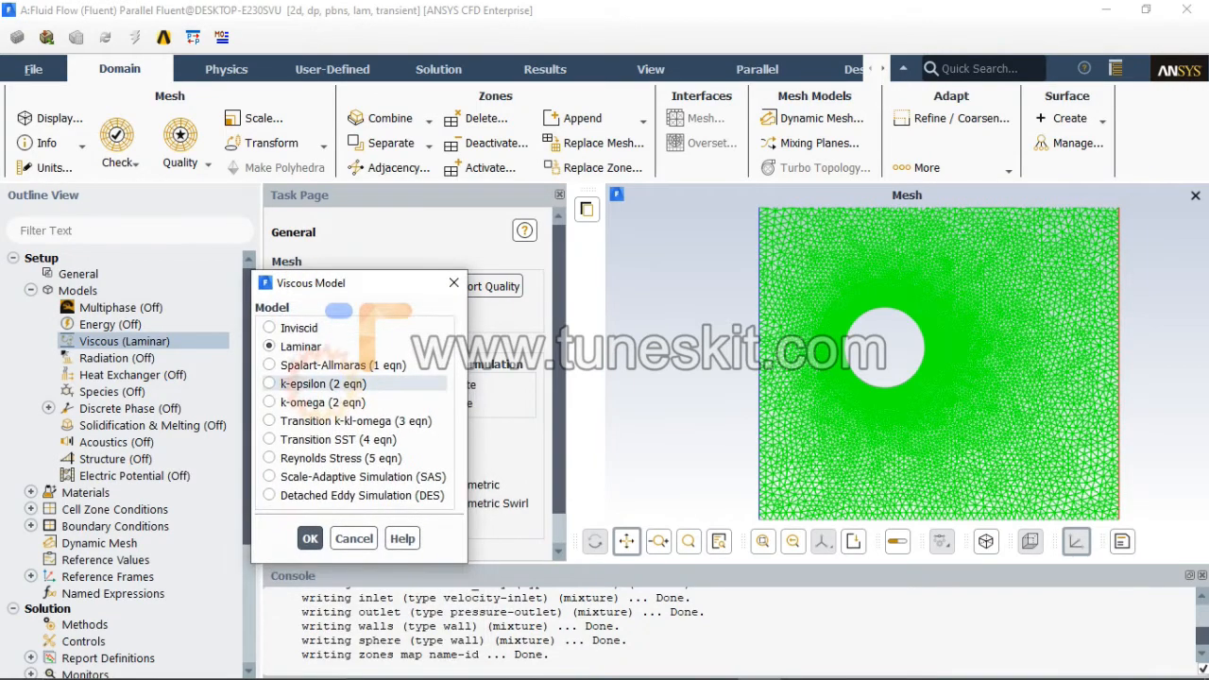
{"action": "left_click", "coordinate": [312, 383]}
{"action": "left_click_drag", "start_coordinate": [411, 285], "coordinate": [440, 79]}
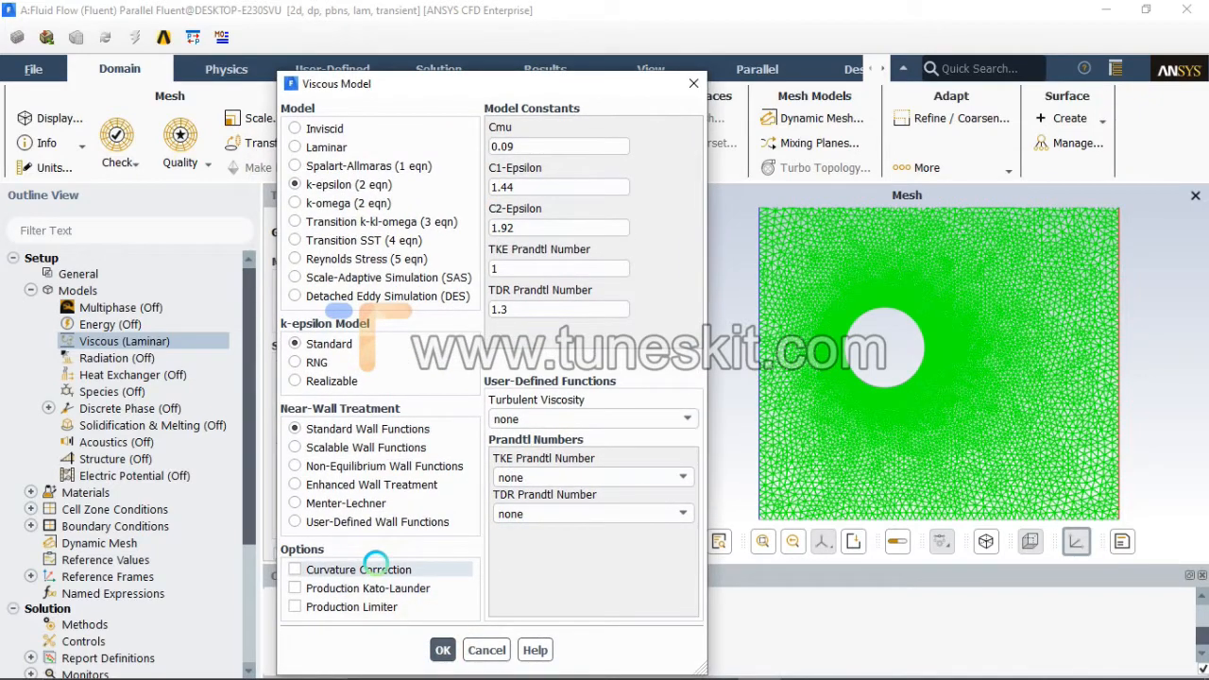
{"action": "left_click", "coordinate": [294, 570]}
{"action": "left_click_drag", "start_coordinate": [484, 79], "coordinate": [492, 18]}
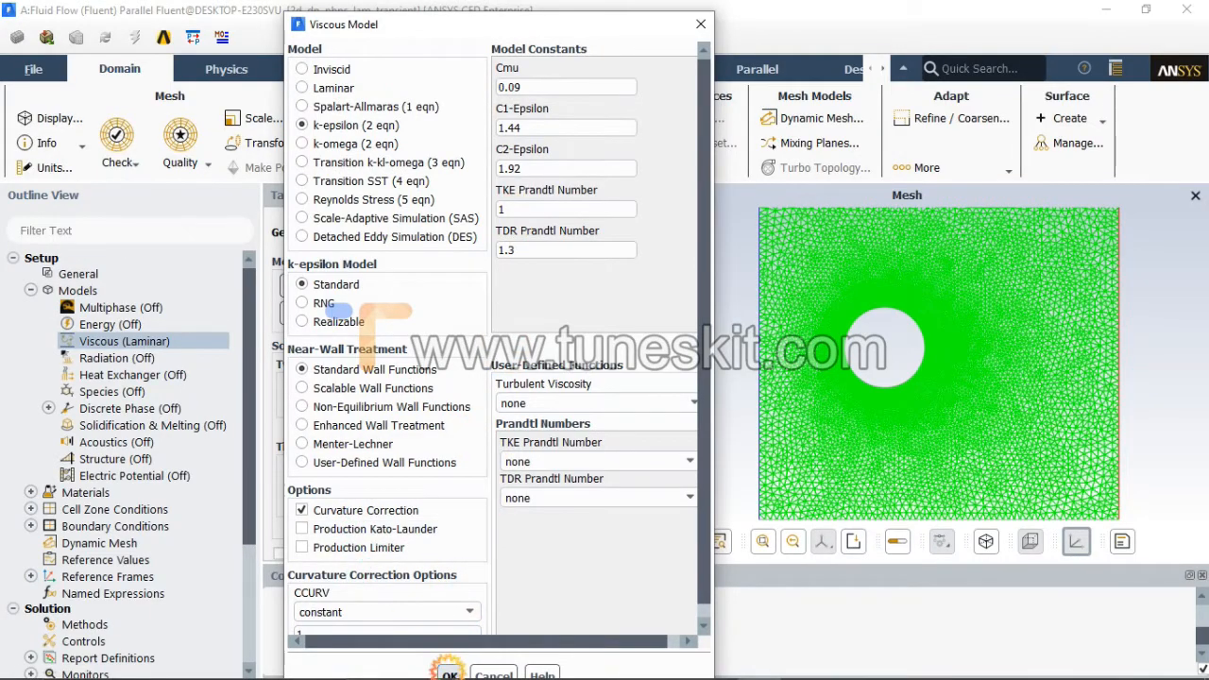
{"action": "key", "text": "Return"}
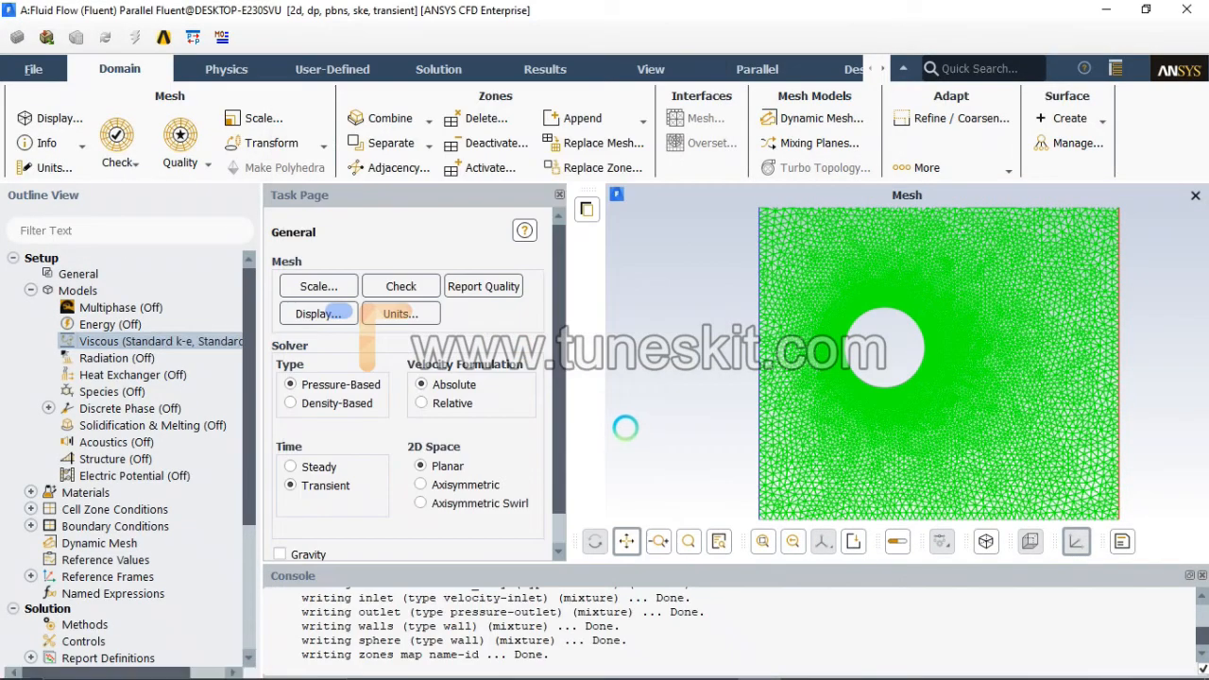
- Set the velocity magnitude of the inlet boundary condition to 40 m/s
{"action": "mouse_move", "coordinate": [248, 369]}
{"action": "left_mouse_down"}
{"action": "mouse_move", "coordinate": [251, 394]}
{"action": "mouse_move", "coordinate": [247, 364]}
{"action": "left_mouse_up"}
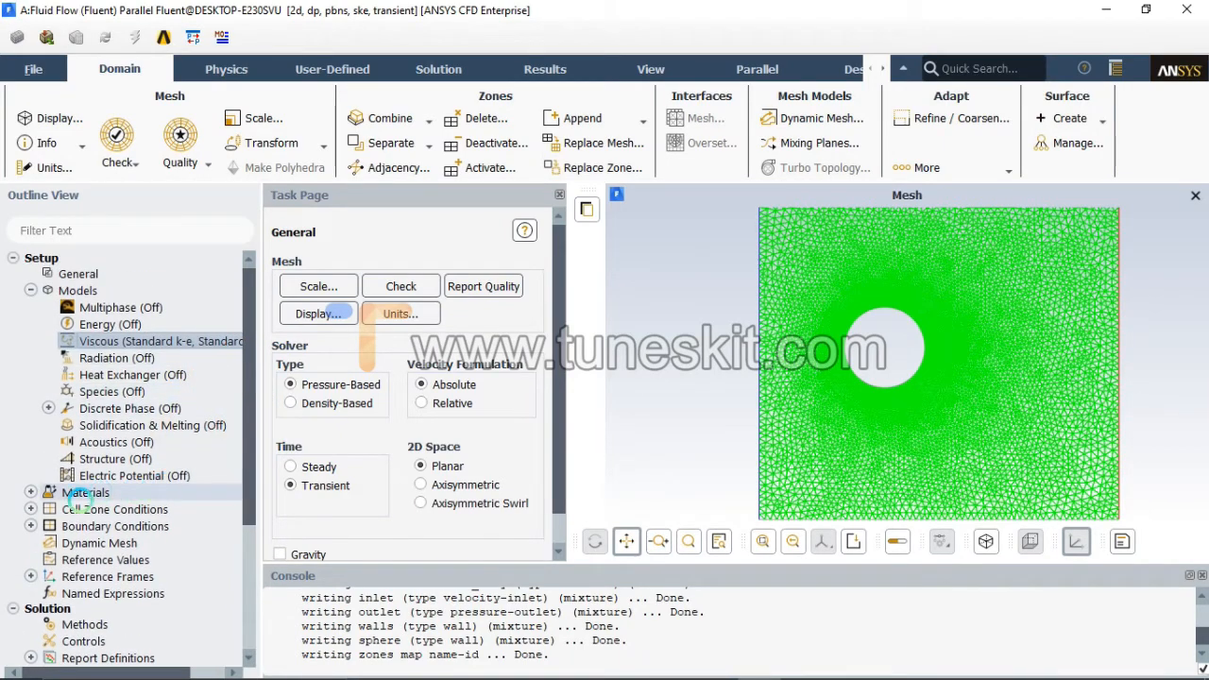
{"action": "left_click", "coordinate": [31, 526]}
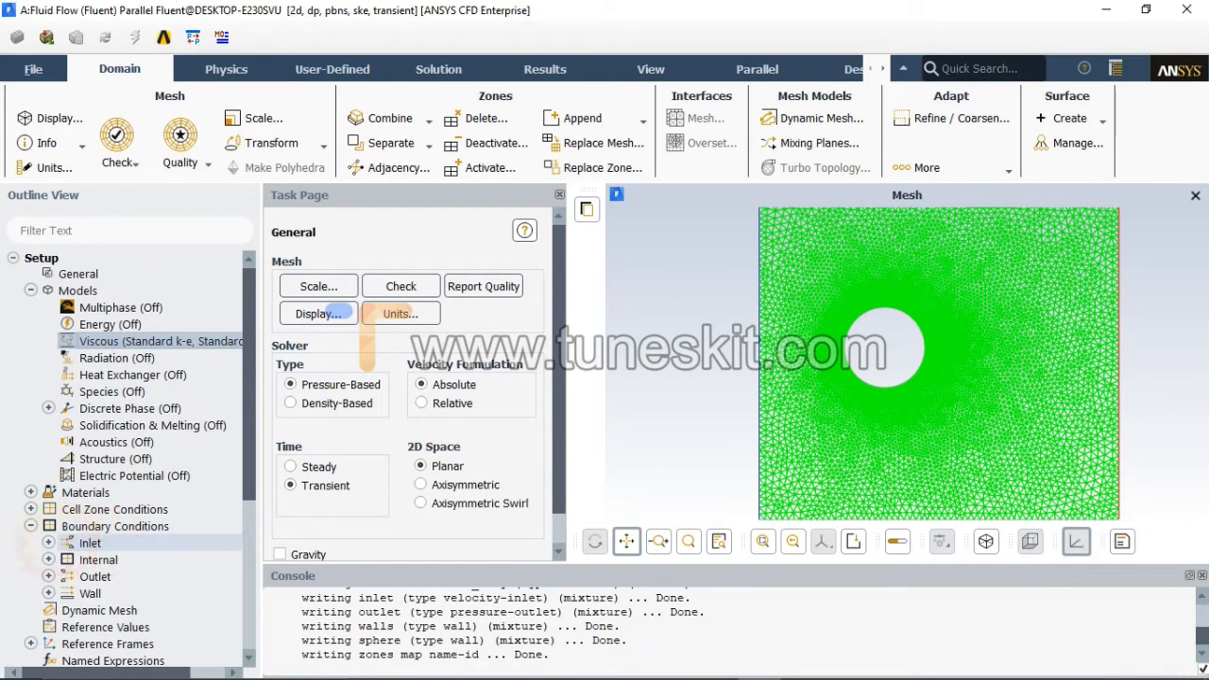
{"action": "left_click", "coordinate": [48, 543]}
{"action": "left_click", "coordinate": [103, 559]}
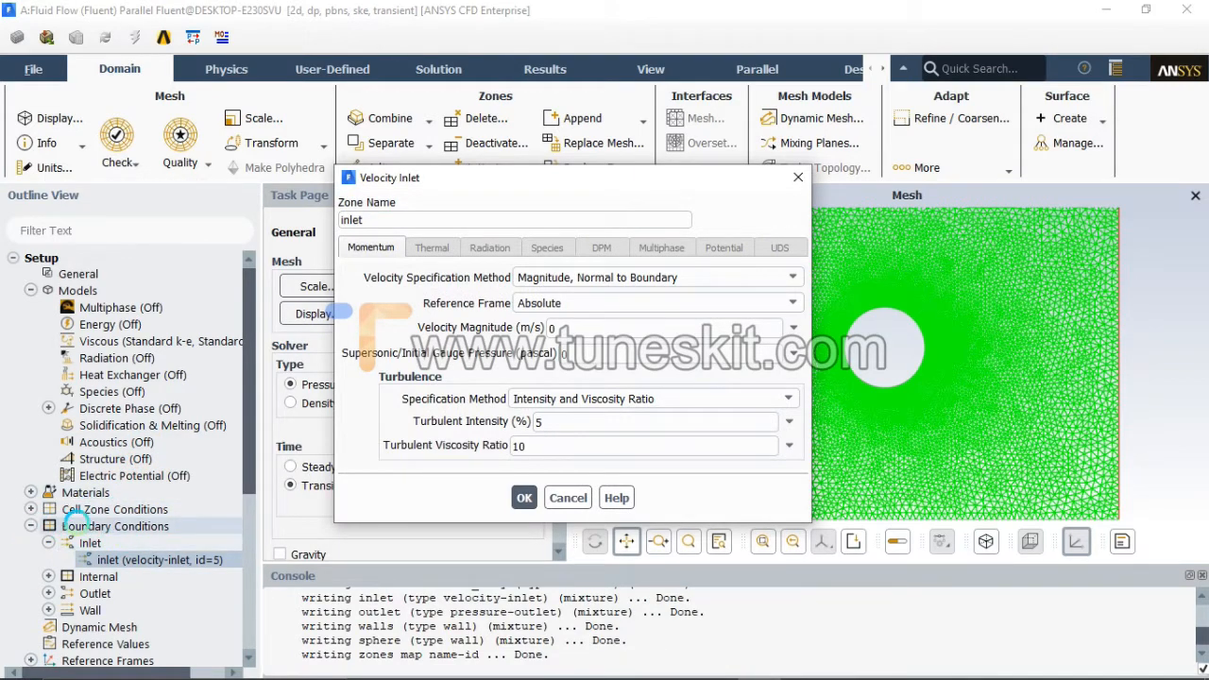
{"action": "double_click", "coordinate": [552, 328]}
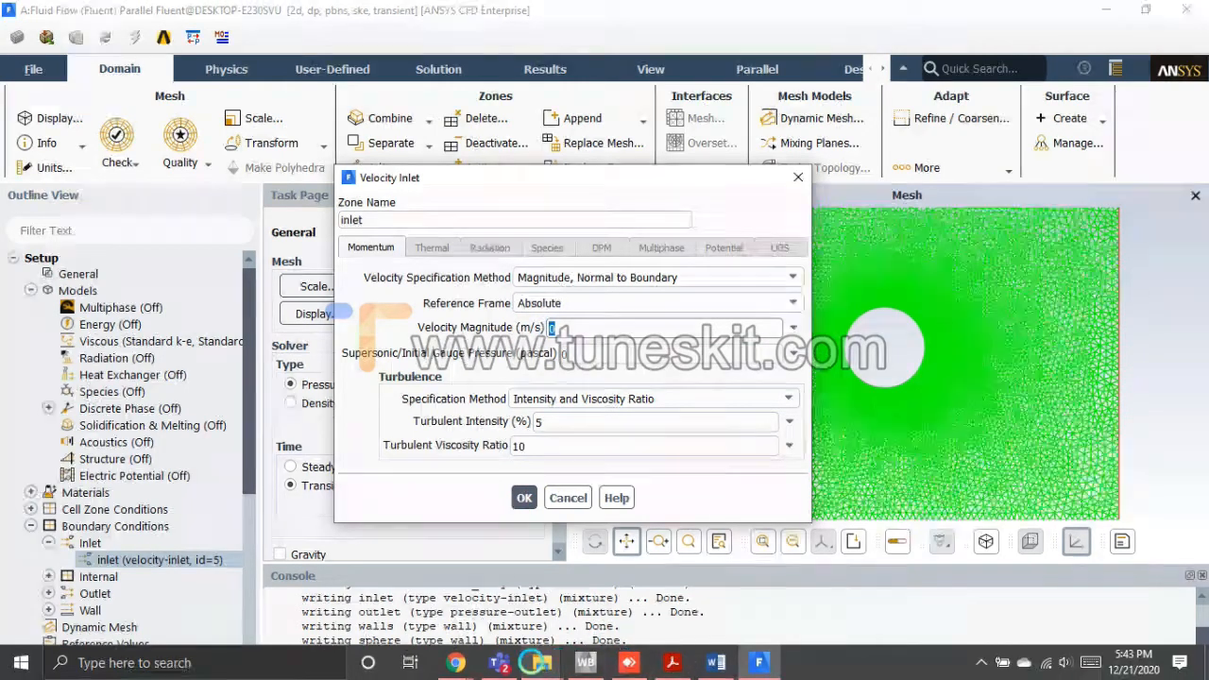
{"action": "left_click", "coordinate": [579, 330]}
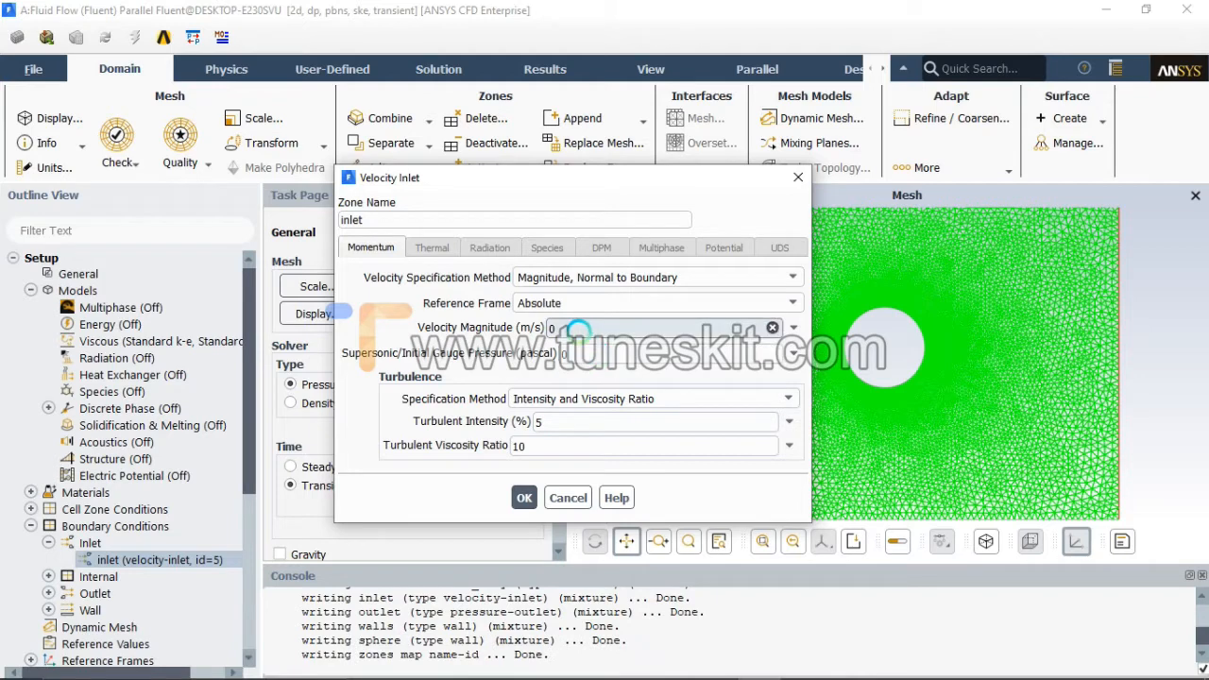
{"action": "left_click_drag", "start_coordinate": [569, 328], "coordinate": [537, 324]}
{"action": "type", "text": "40"}
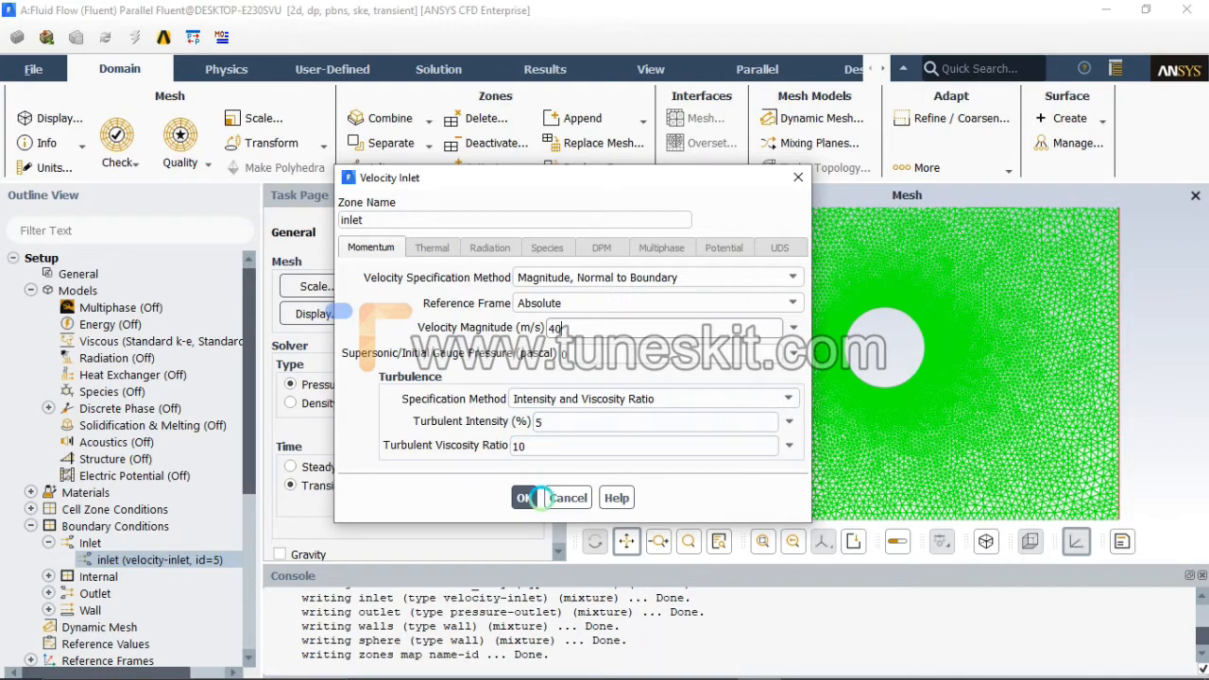
{"action": "left_click", "coordinate": [523, 491]}
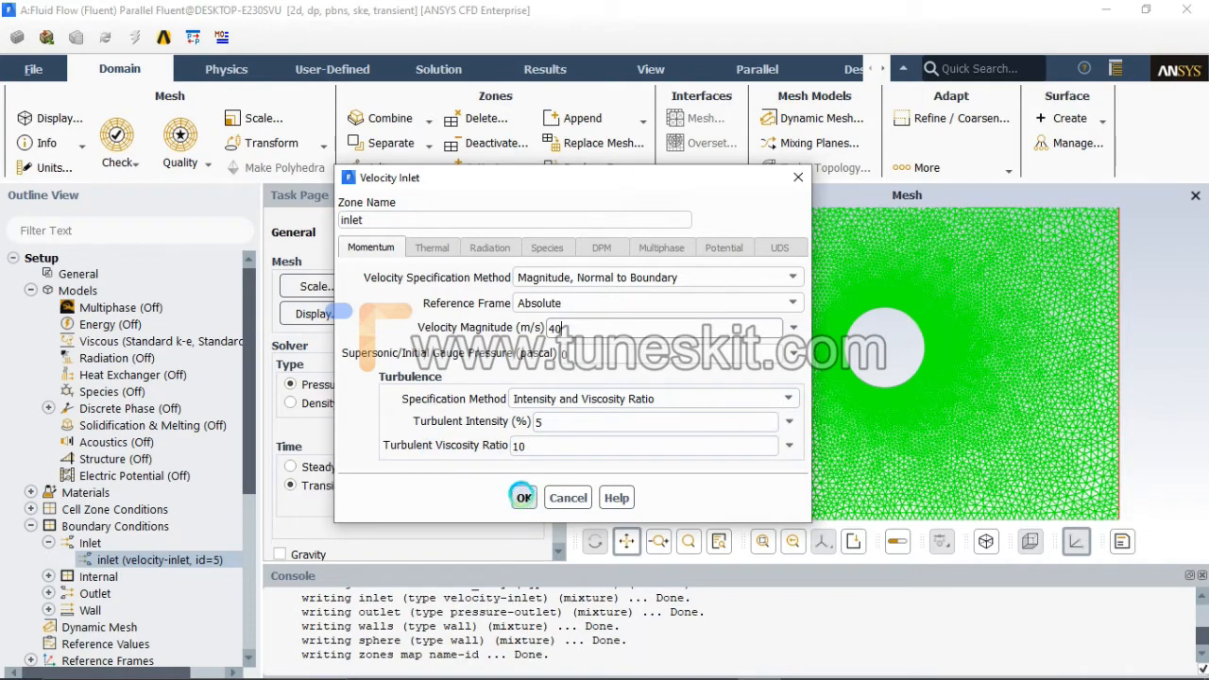
{"action": "left_click", "coordinate": [525, 498]}
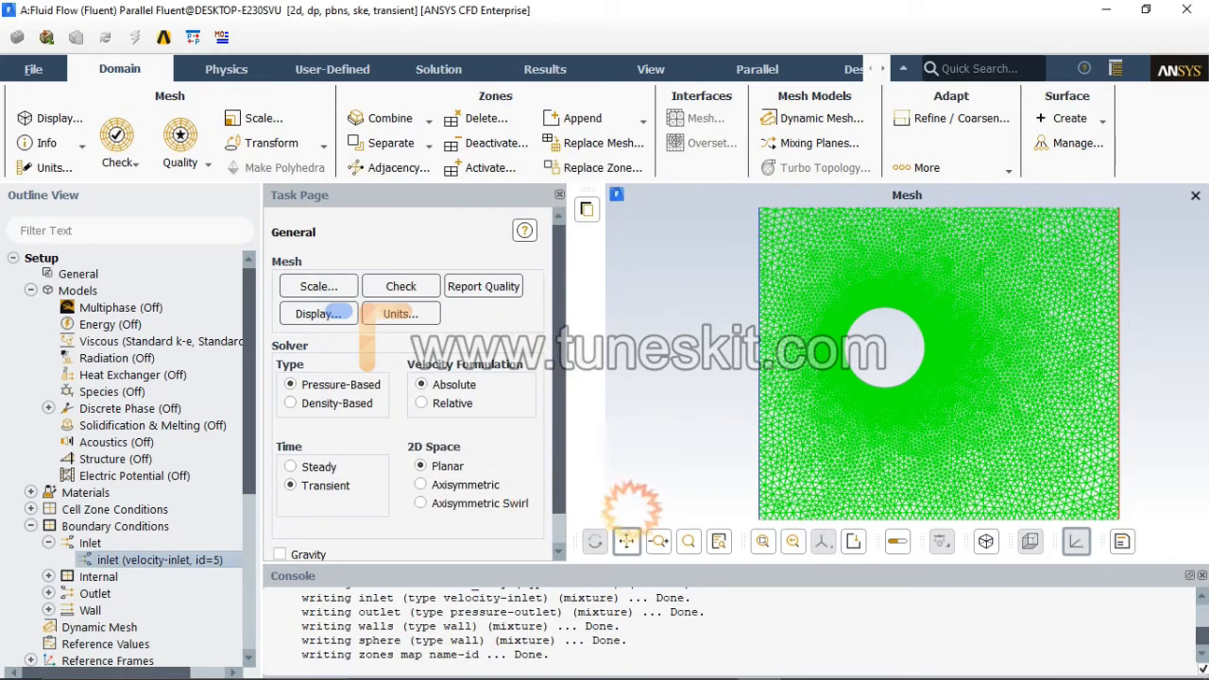
{"action": "left_click_drag", "start_coordinate": [242, 455], "coordinate": [243, 495]}
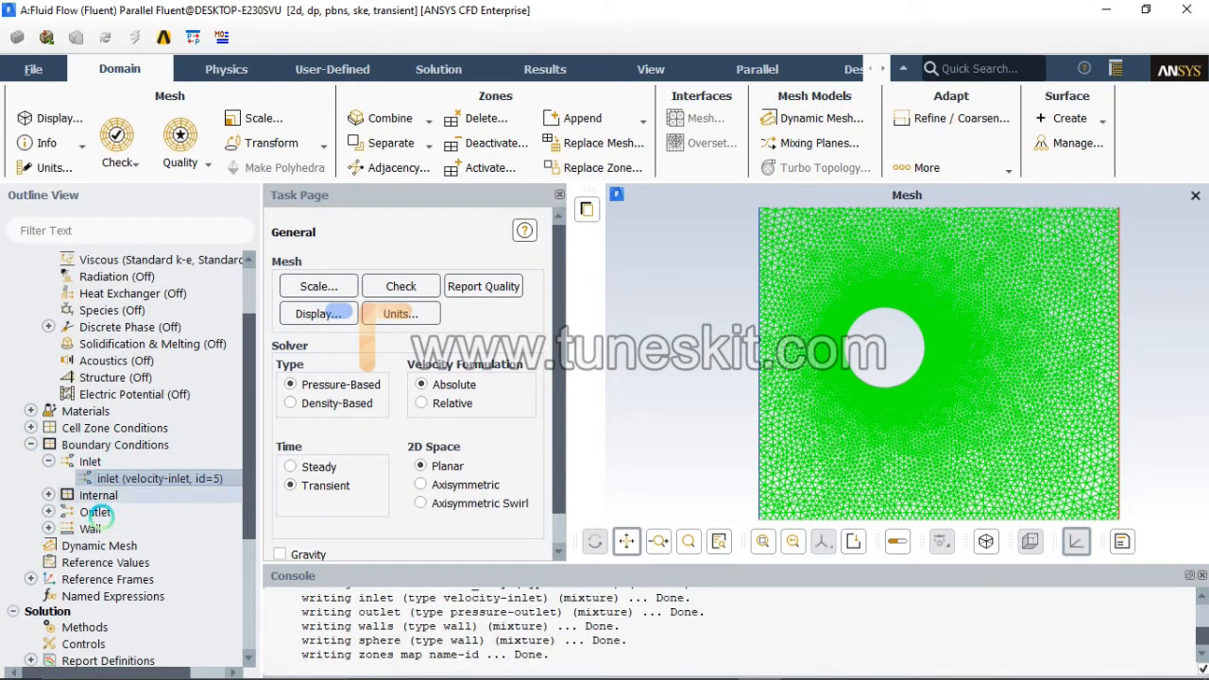
{"action": "left_click_drag", "start_coordinate": [248, 459], "coordinate": [247, 416]}
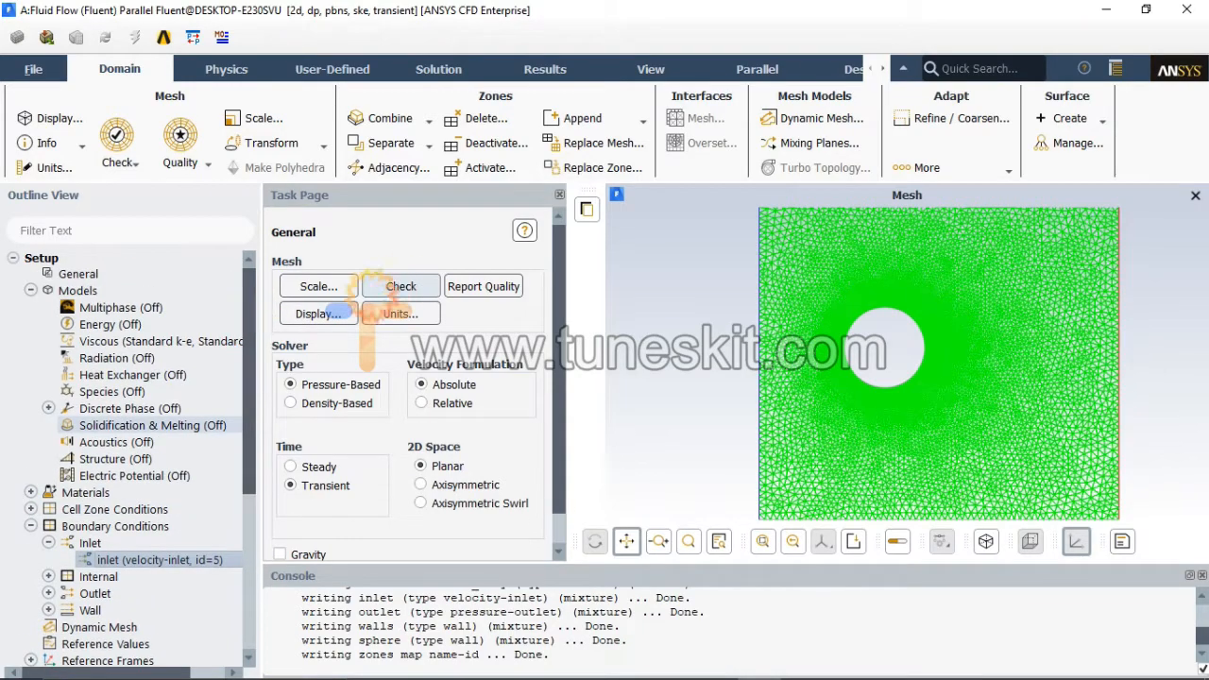
{"action": "left_click", "coordinate": [355, 320]}
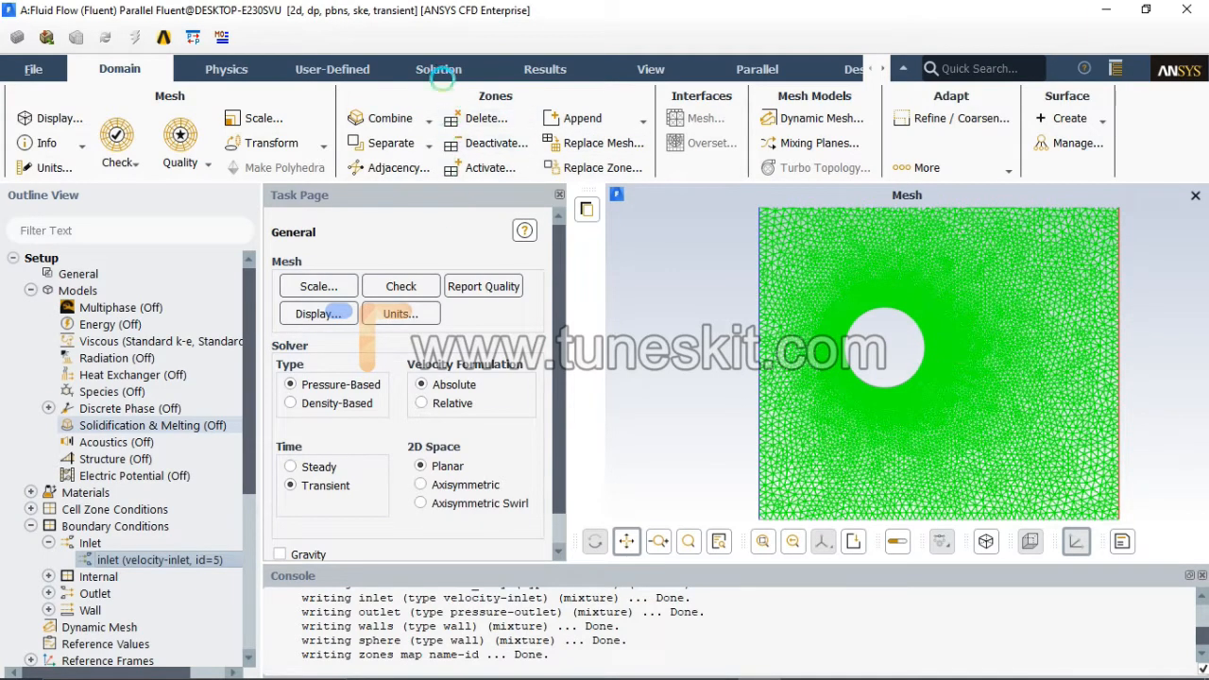
- Start a new point surface named vortex in the global reference frame with the Point Tool enabled
{"action": "left_click", "coordinate": [519, 70]}
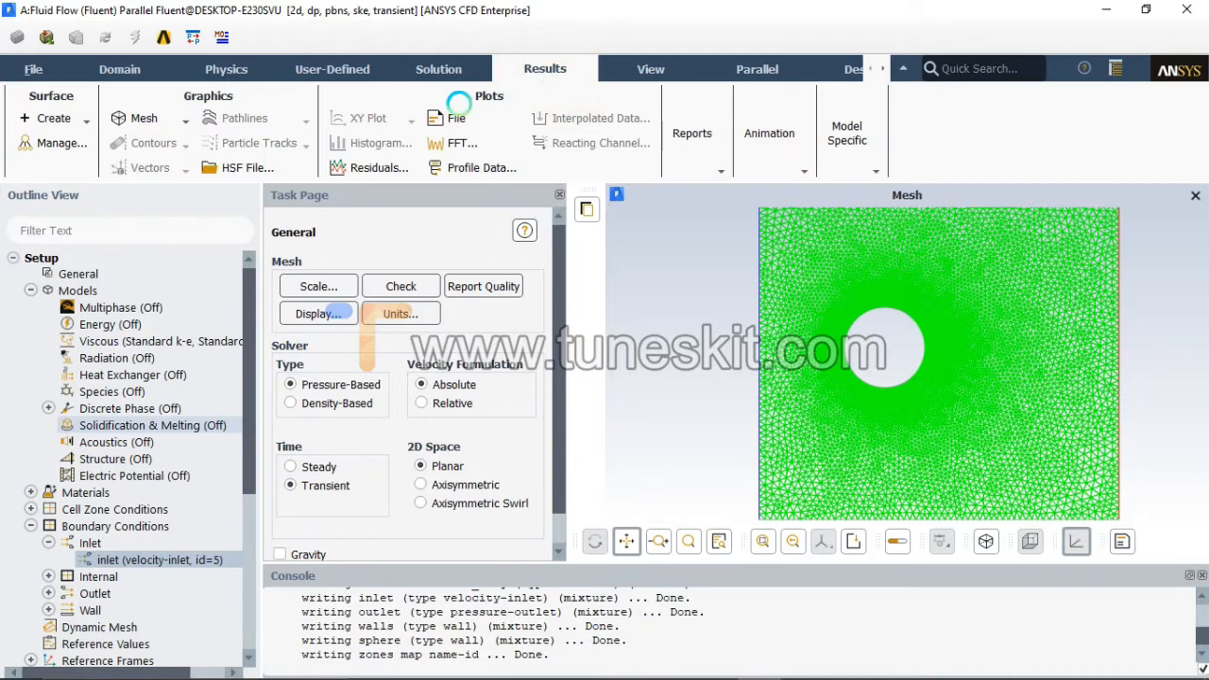
{"action": "left_click", "coordinate": [83, 121]}
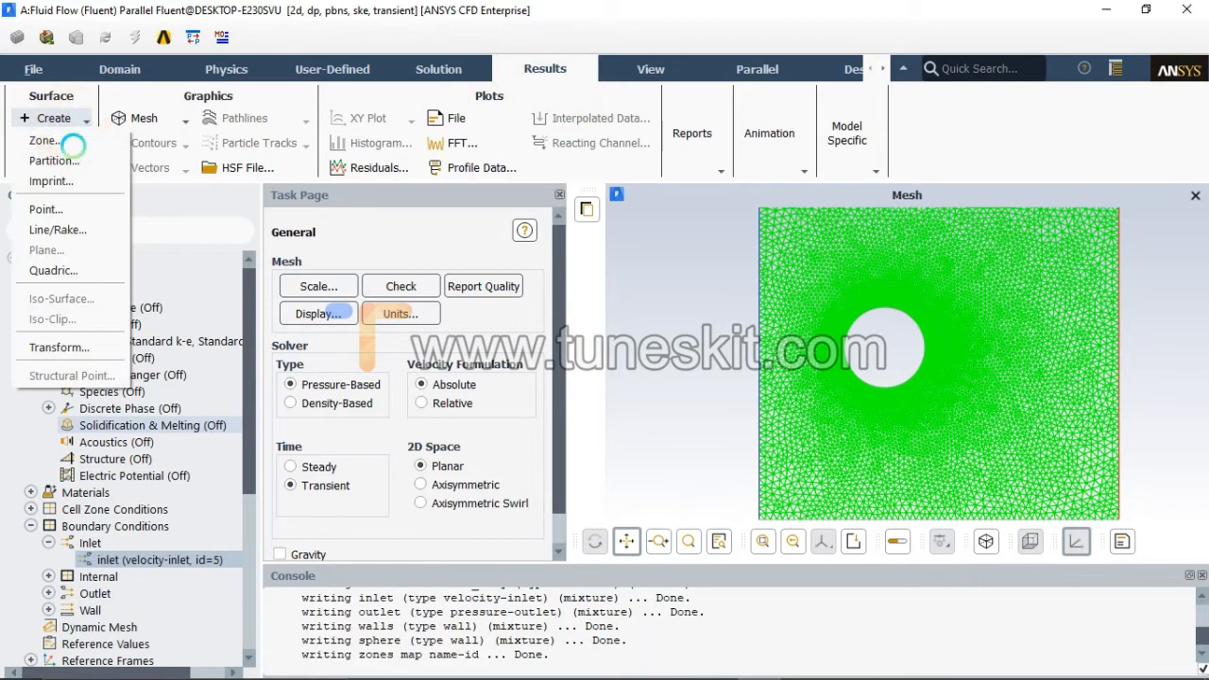
{"action": "left_click", "coordinate": [81, 209]}
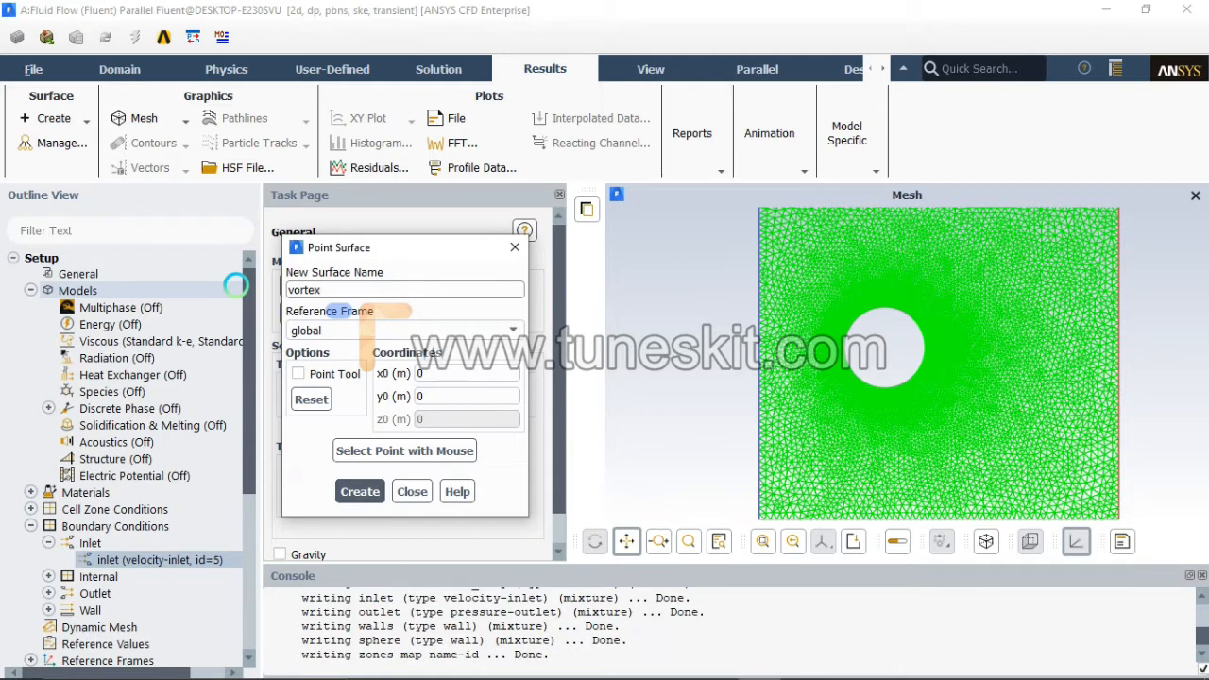
{"action": "left_click", "coordinate": [300, 374]}
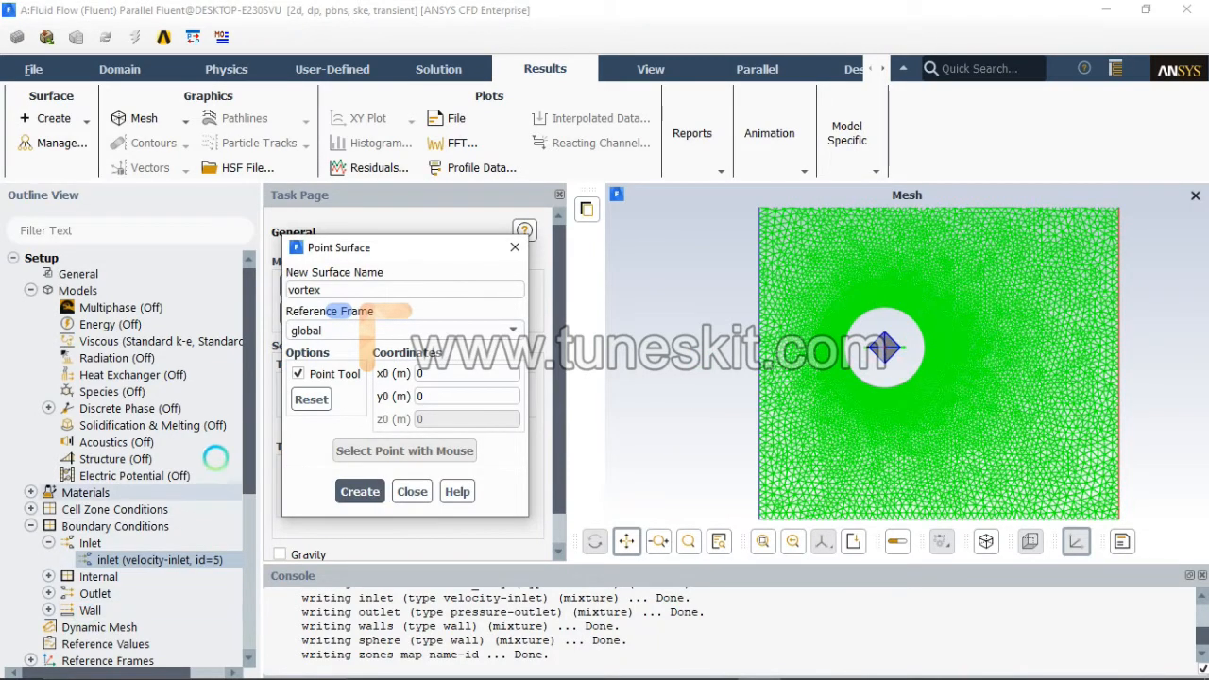
- Try x0 coordinates of 0.05 m and 0.01 m for the vortex point, refreshing the Point Tool marker
{"action": "left_click", "coordinate": [422, 374]}
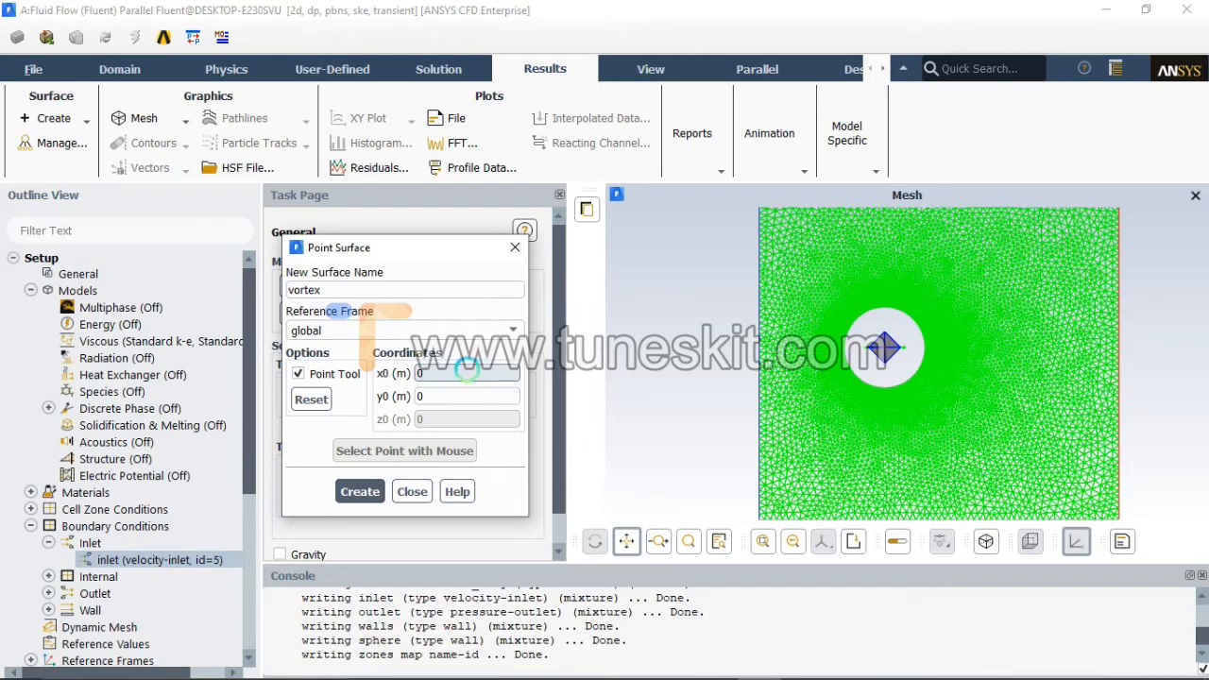
{"action": "type", "text": "0.05"}
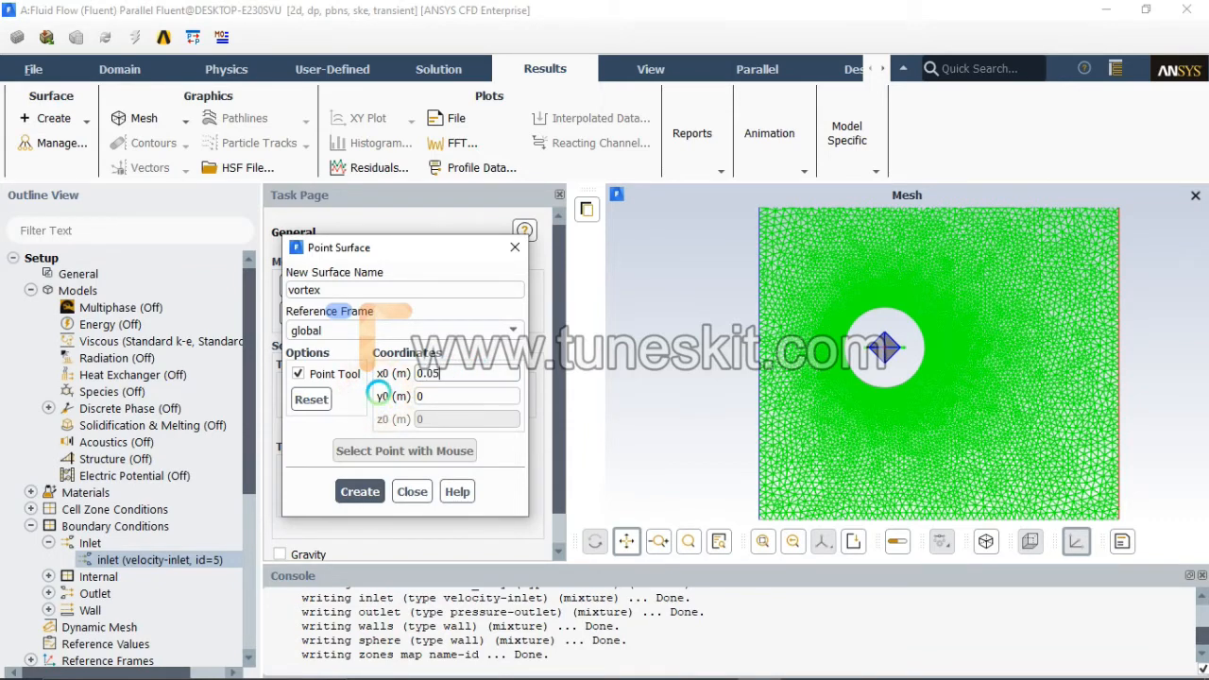
{"action": "left_click", "coordinate": [298, 374]}
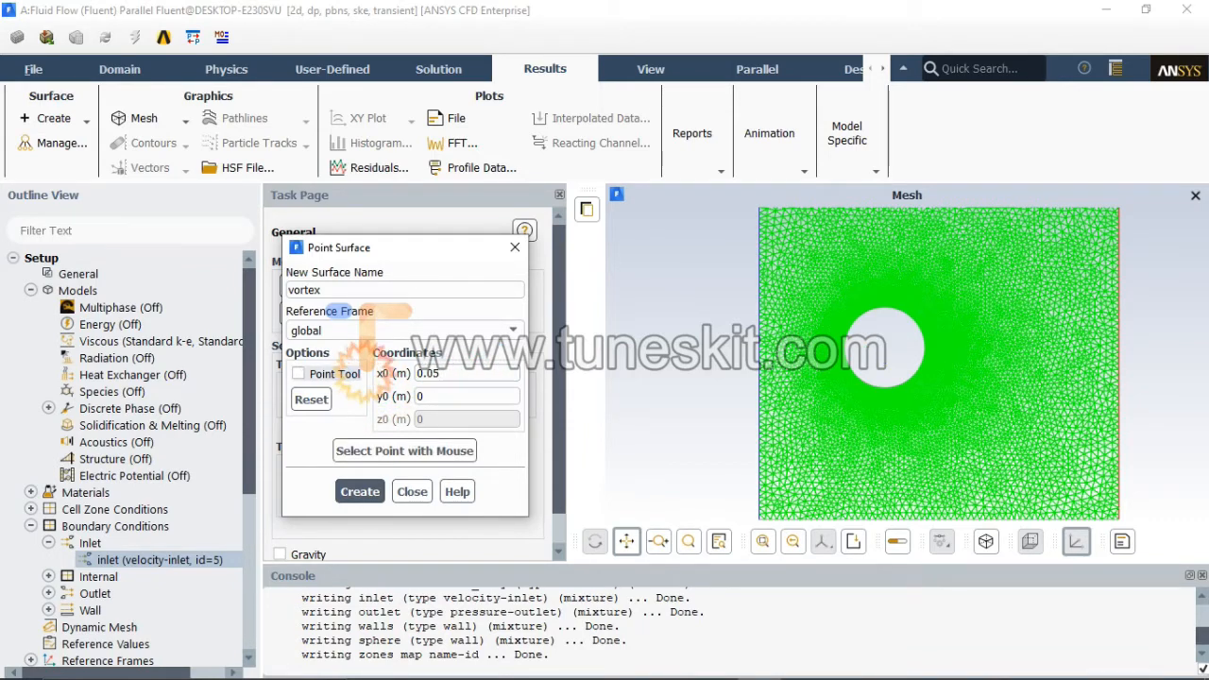
{"action": "left_click", "coordinate": [448, 371]}
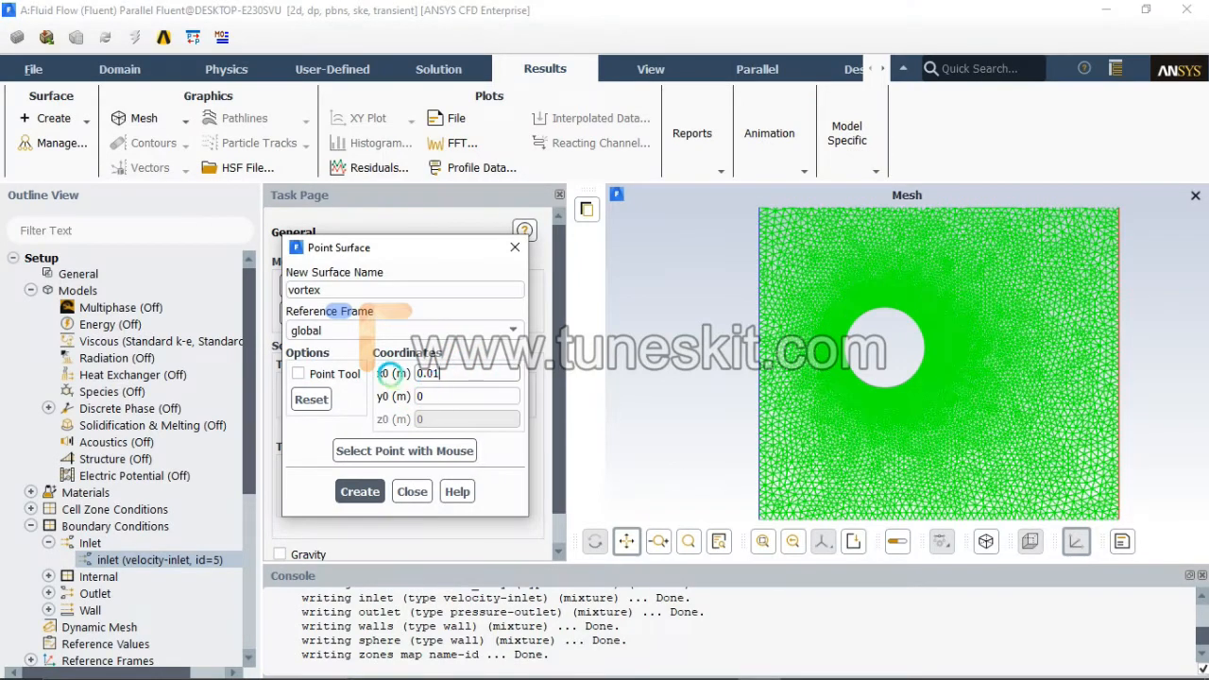
{"action": "left_click", "coordinate": [322, 374]}
- Set the vortex point's x0 coordinate to 0.06 m and create the surface just behind the circular body
{"action": "left_click", "coordinate": [474, 371]}
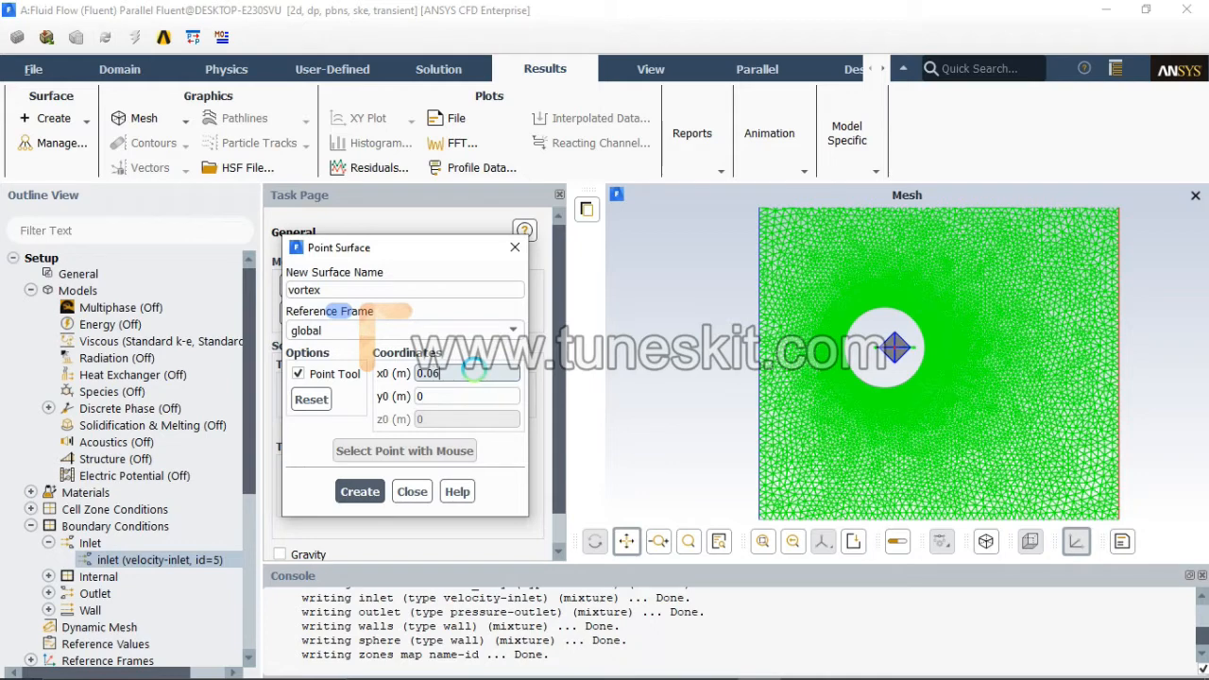
{"action": "left_click", "coordinate": [326, 374]}
{"action": "left_click", "coordinate": [326, 374]}
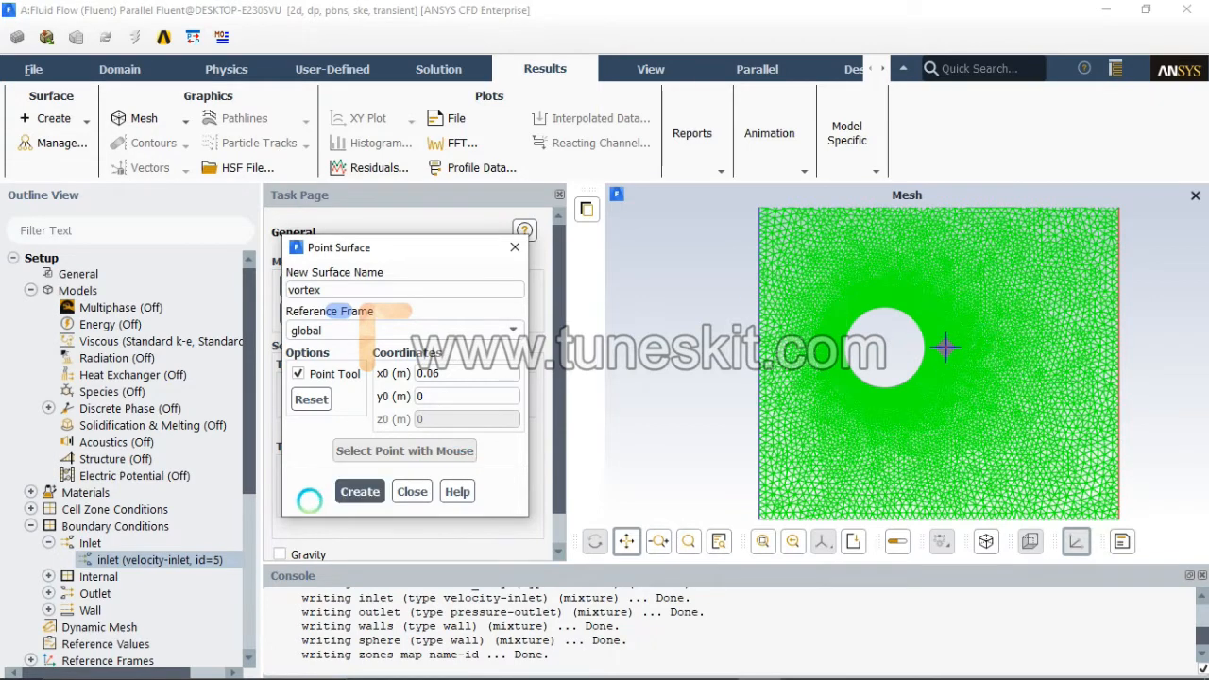
{"action": "left_click", "coordinate": [360, 492]}
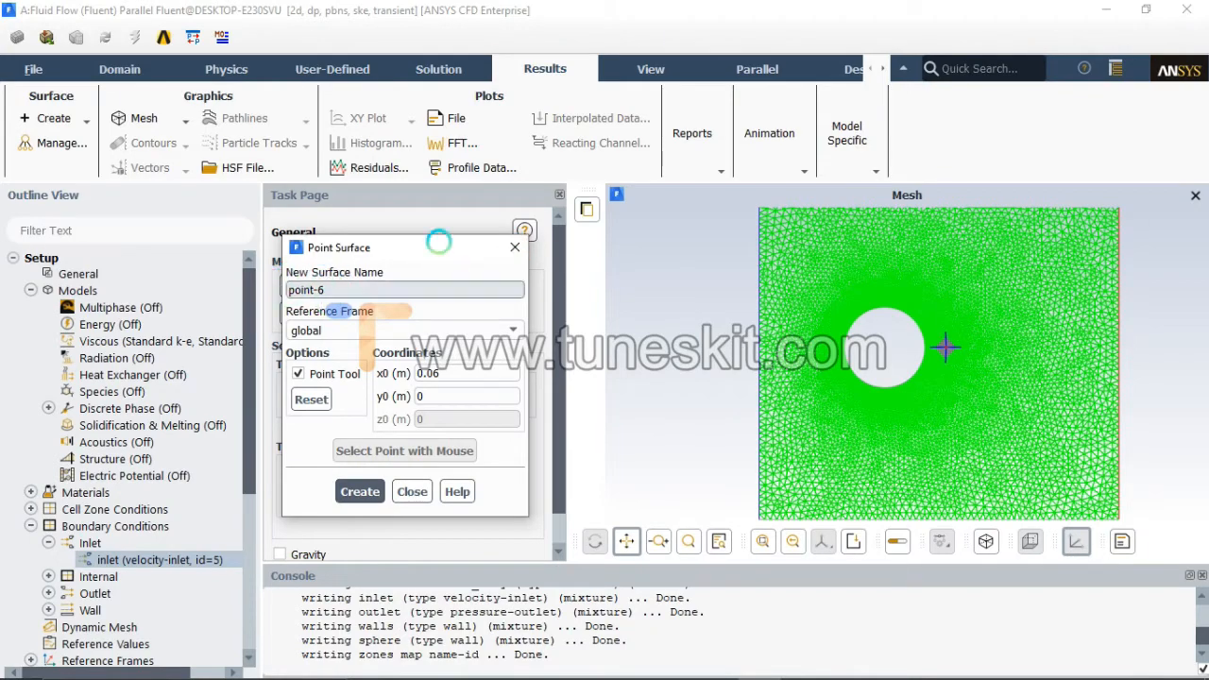
{"action": "left_click", "coordinate": [518, 245]}
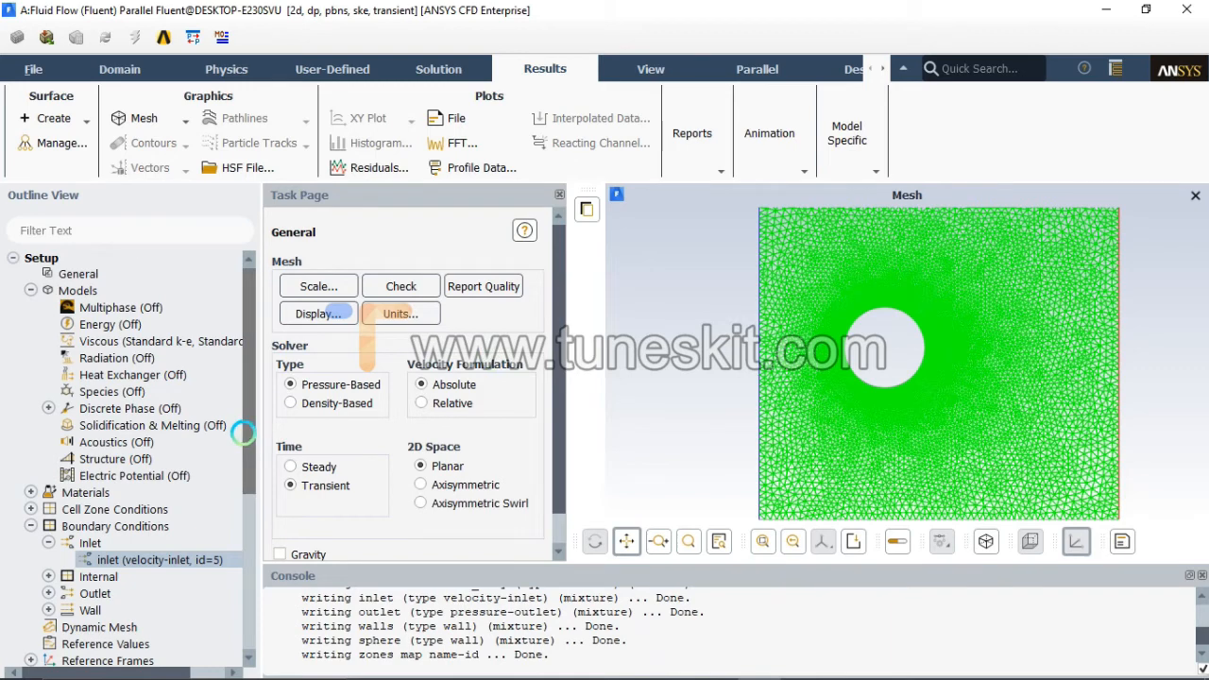
- Set the reference values to an area of 0.005 m2, a depth of 0.1 m and a length of 0.0791 m
{"action": "left_click_drag", "start_coordinate": [252, 417], "coordinate": [244, 498]}
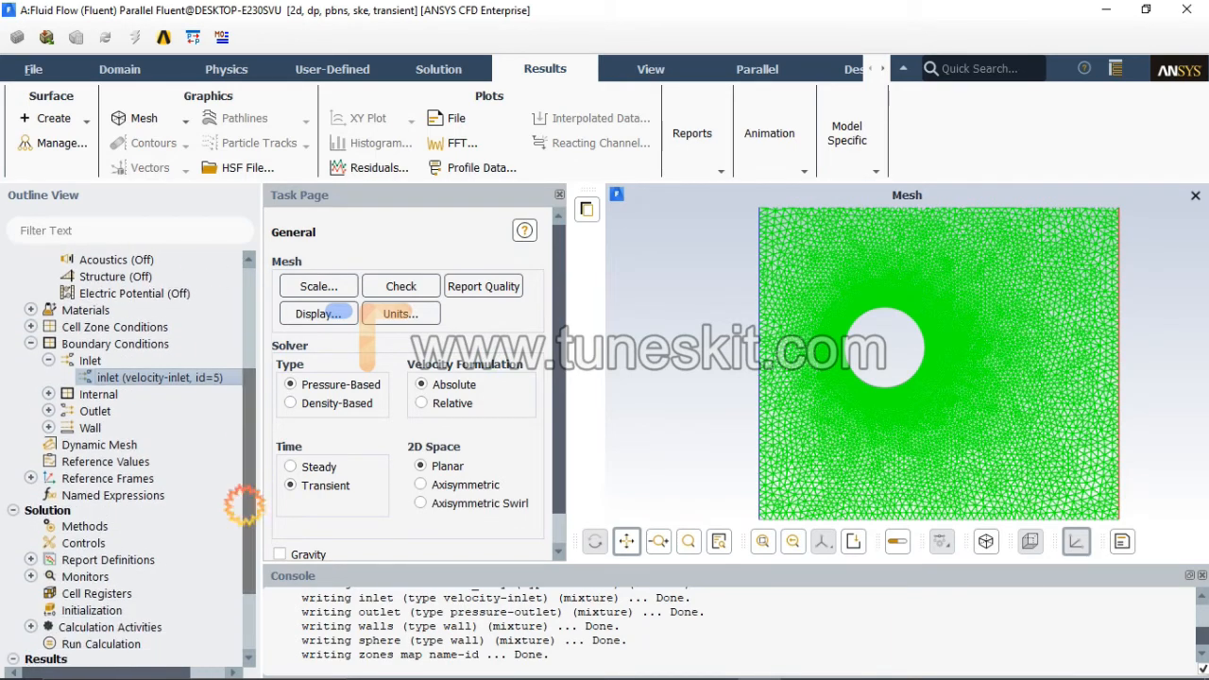
{"action": "left_click", "coordinate": [105, 461]}
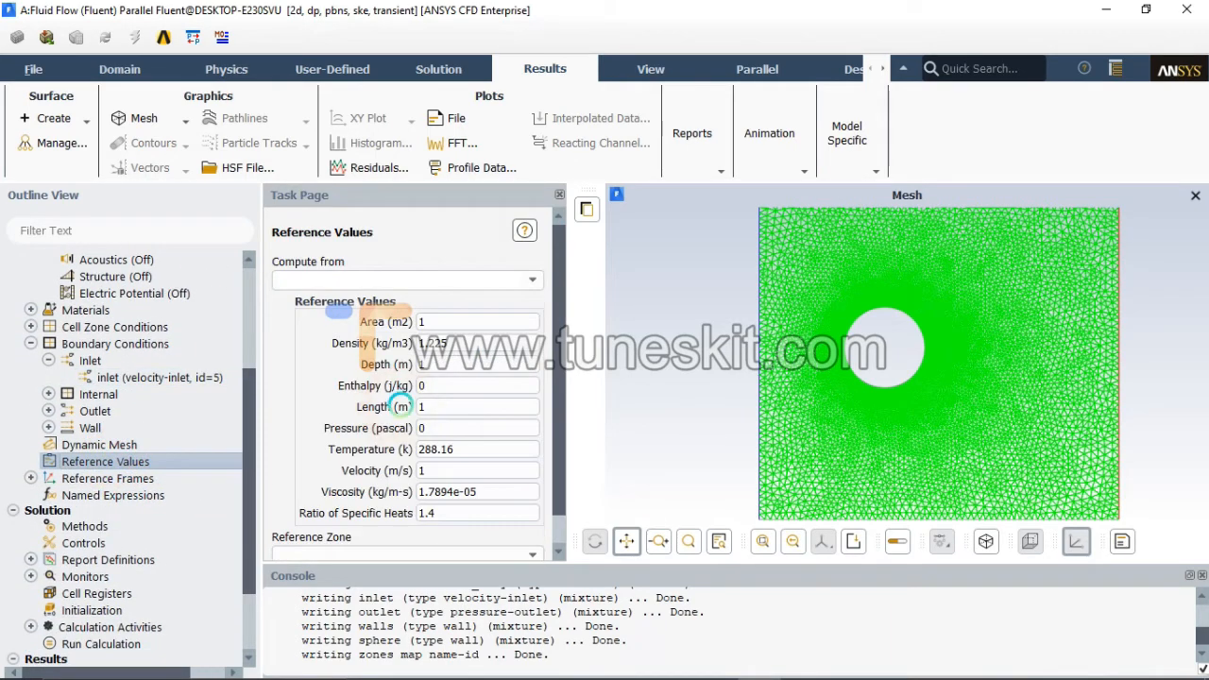
{"action": "double_click", "coordinate": [422, 322]}
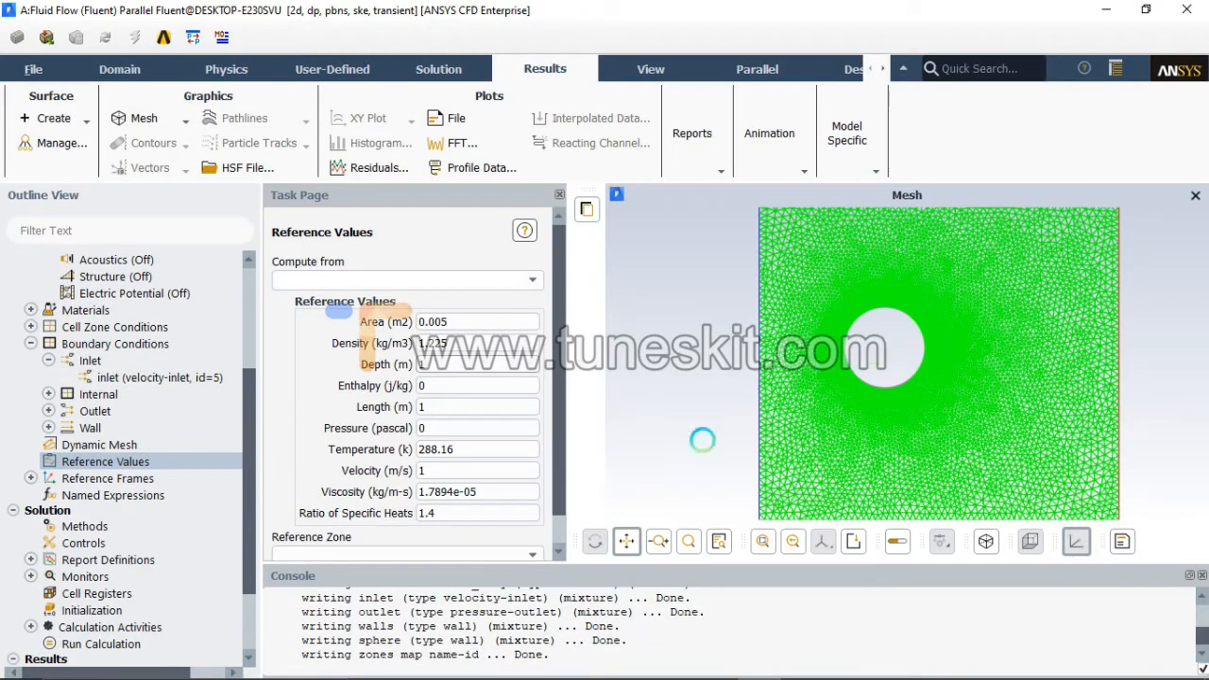
{"action": "double_click", "coordinate": [425, 364]}
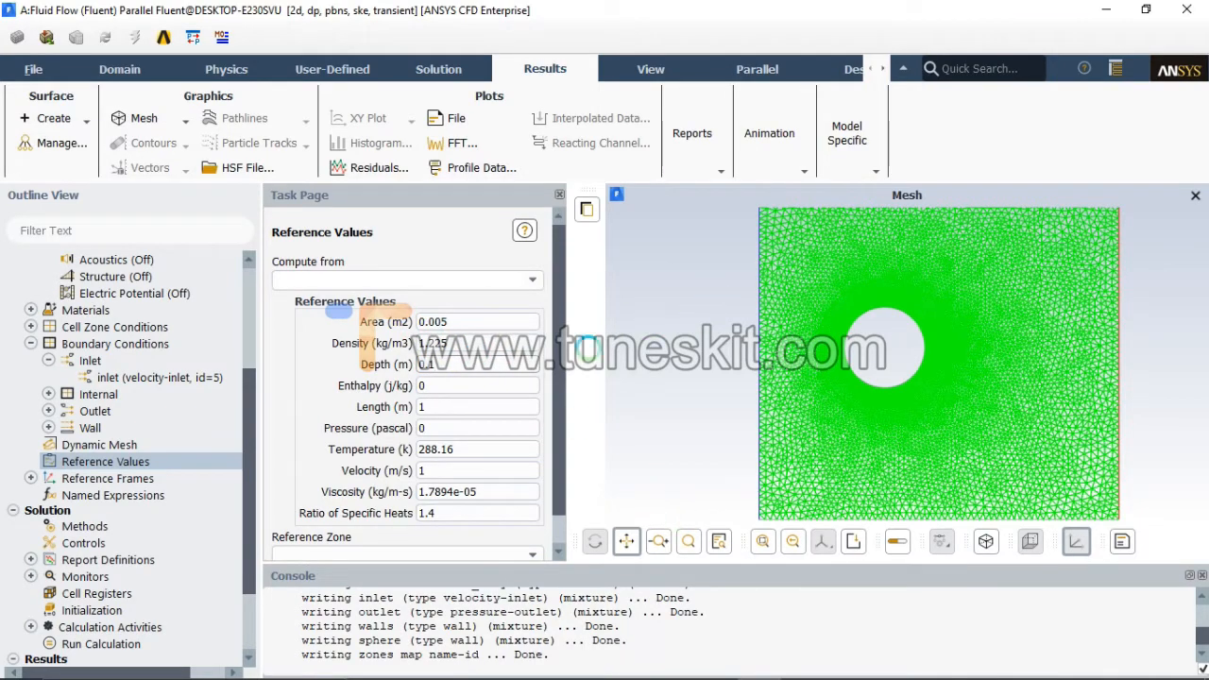
{"action": "scroll", "coordinate": [425, 378], "scroll_direction": "down", "scroll_amount": 1}
{"action": "left_click", "coordinate": [467, 314]}
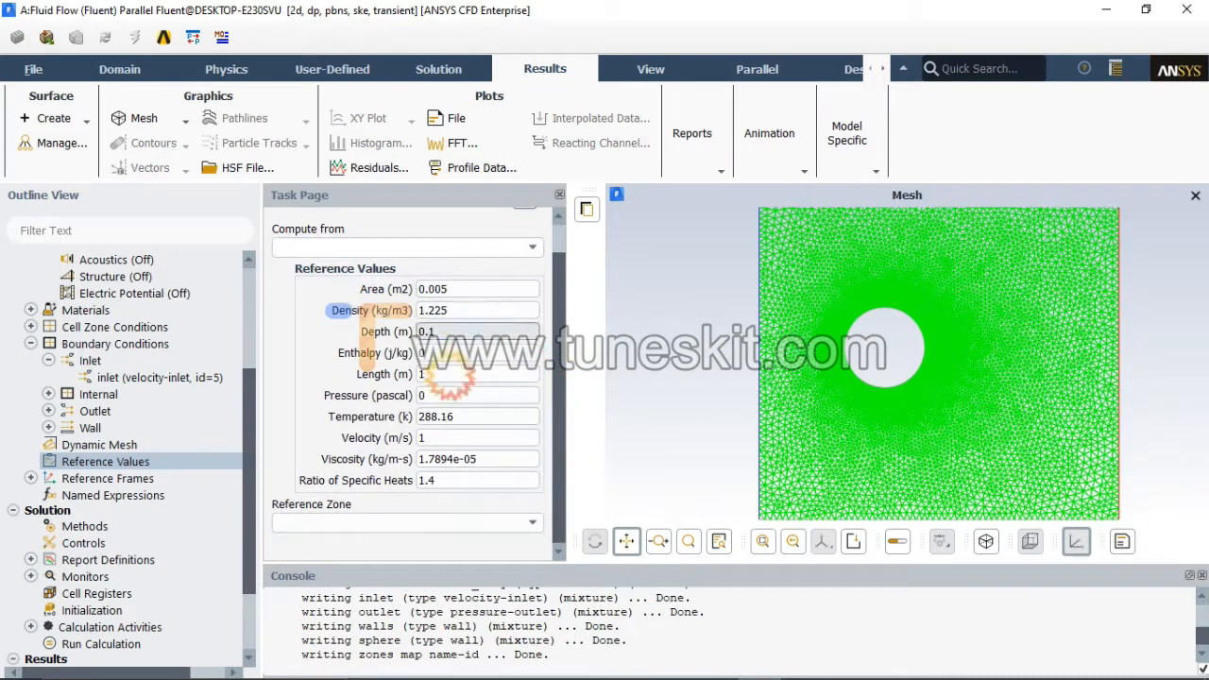
{"action": "left_click", "coordinate": [433, 374]}
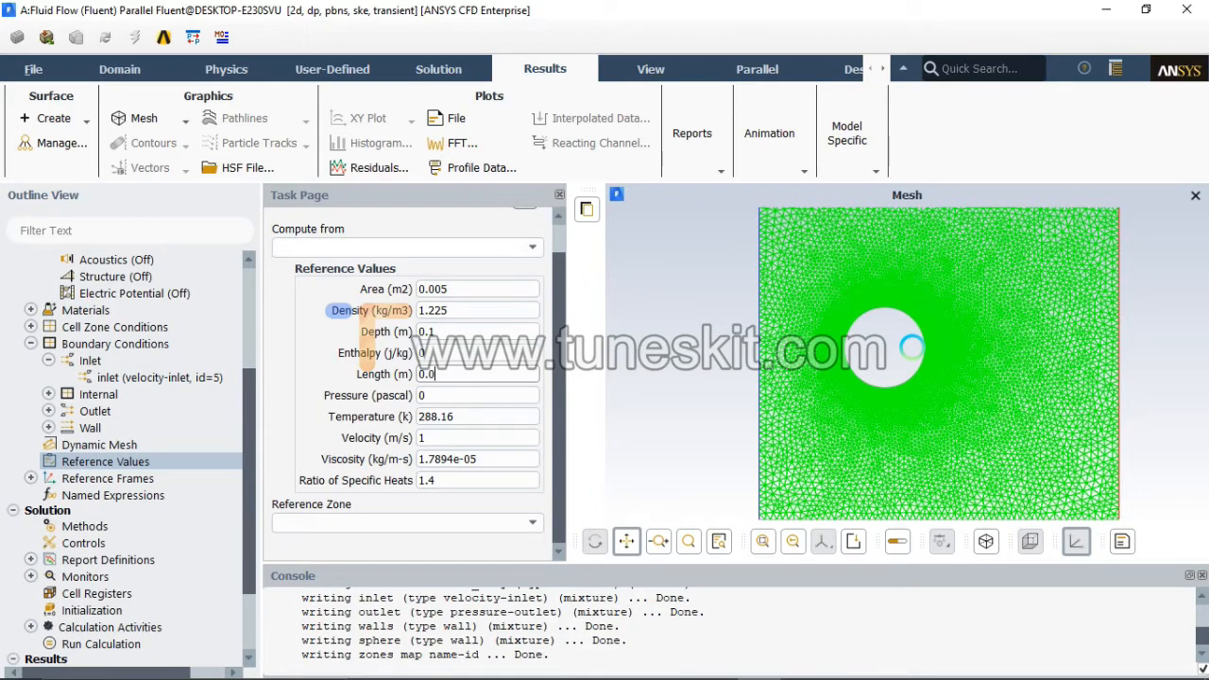
{"action": "type", "text": "1"}
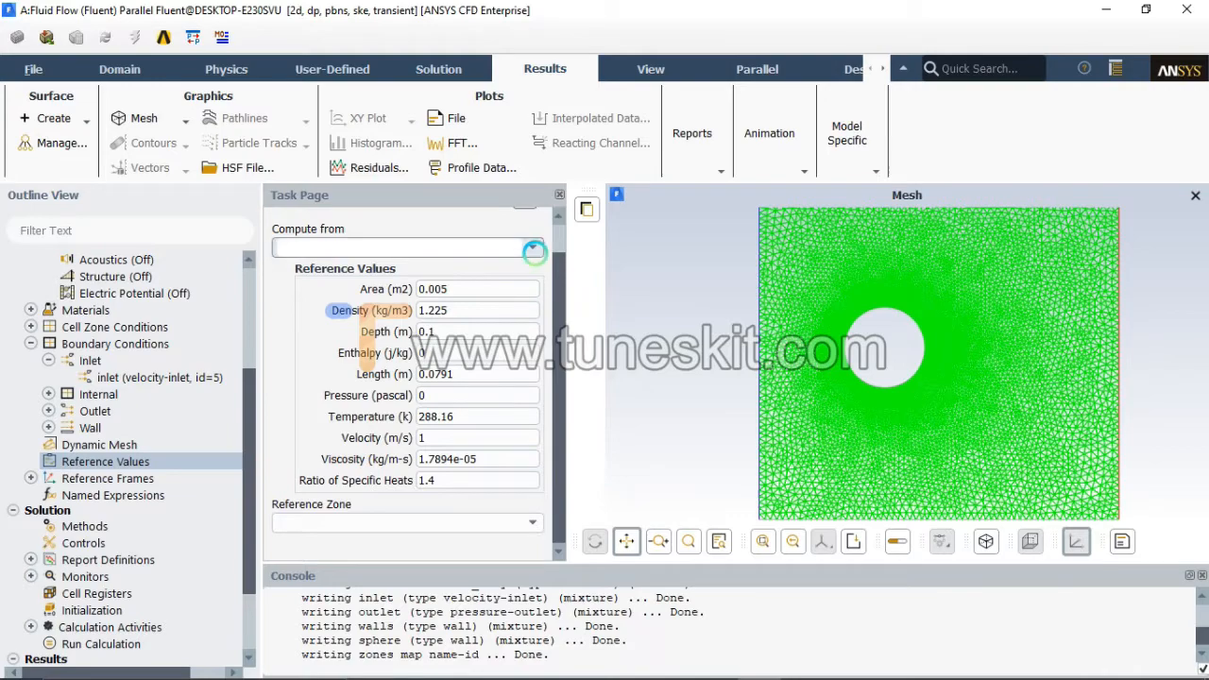
- Compute the reference values from the inlet and choose surface_body as the reference zone
{"action": "left_click", "coordinate": [532, 247]}
{"action": "left_click", "coordinate": [287, 294]}
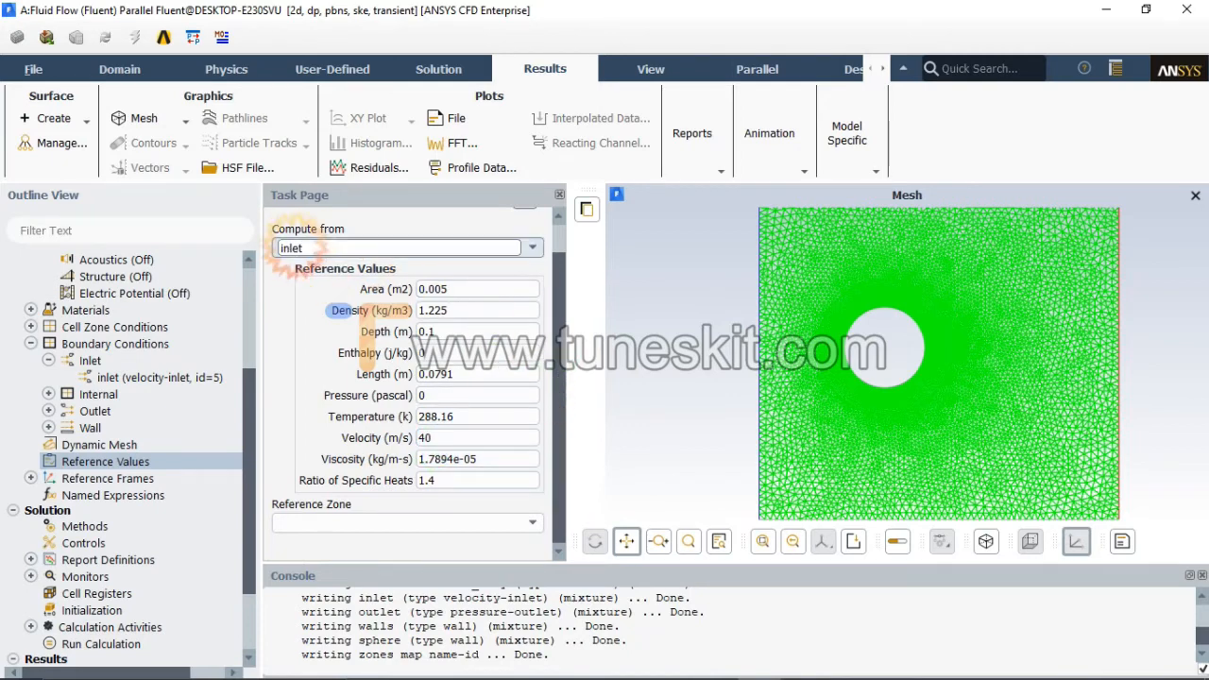
{"action": "left_click", "coordinate": [364, 522]}
{"action": "left_click", "coordinate": [378, 548]}
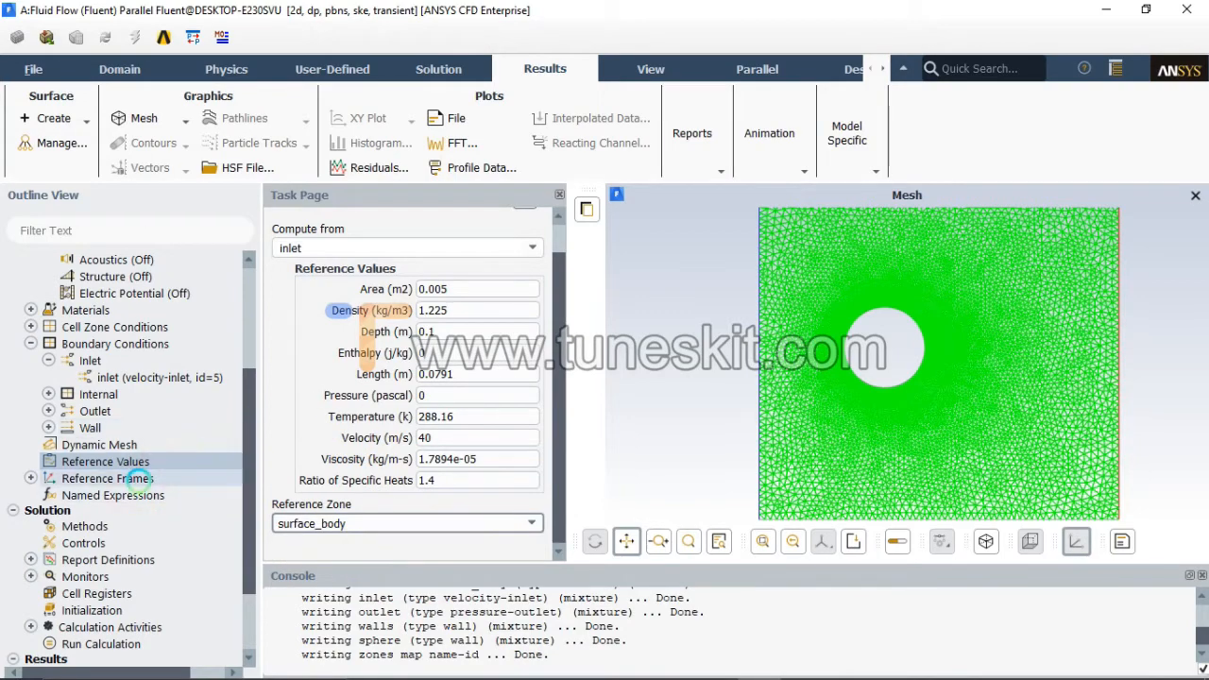
- Set the pressure-velocity coupling scheme to Coupled, with the Least Squares Cell Based gradient
{"action": "scroll", "coordinate": [252, 416], "scroll_direction": "down", "scroll_amount": 2}
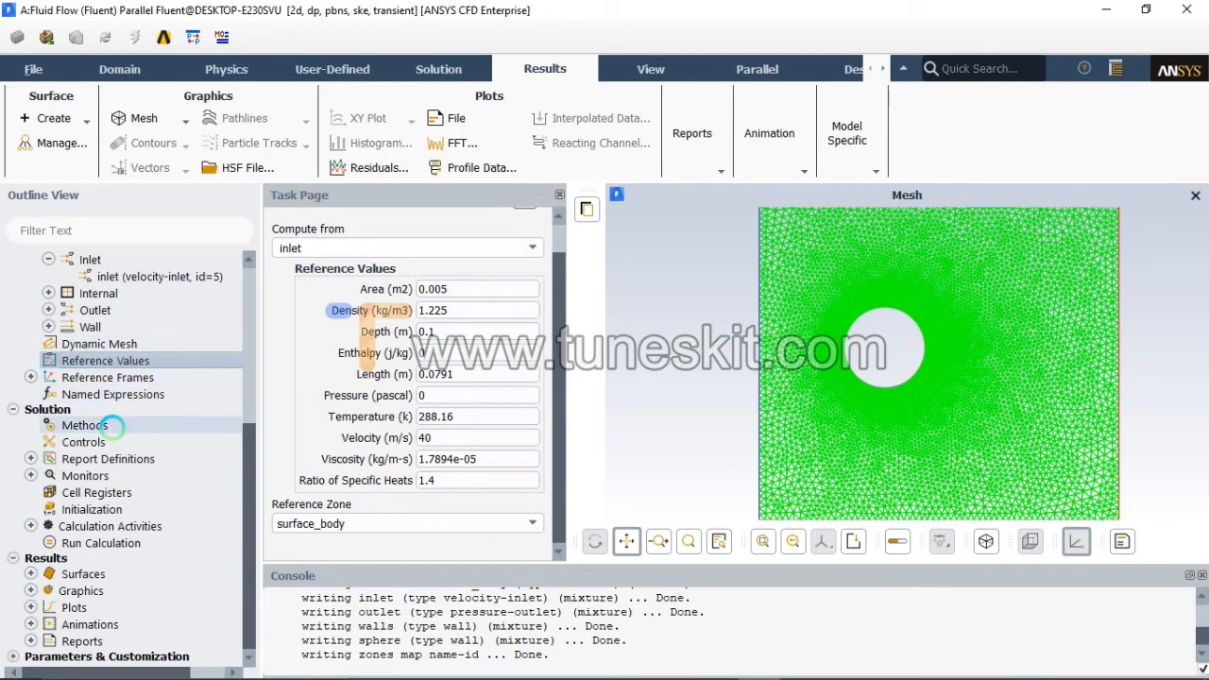
{"action": "left_click", "coordinate": [172, 427]}
{"action": "left_click", "coordinate": [402, 298]}
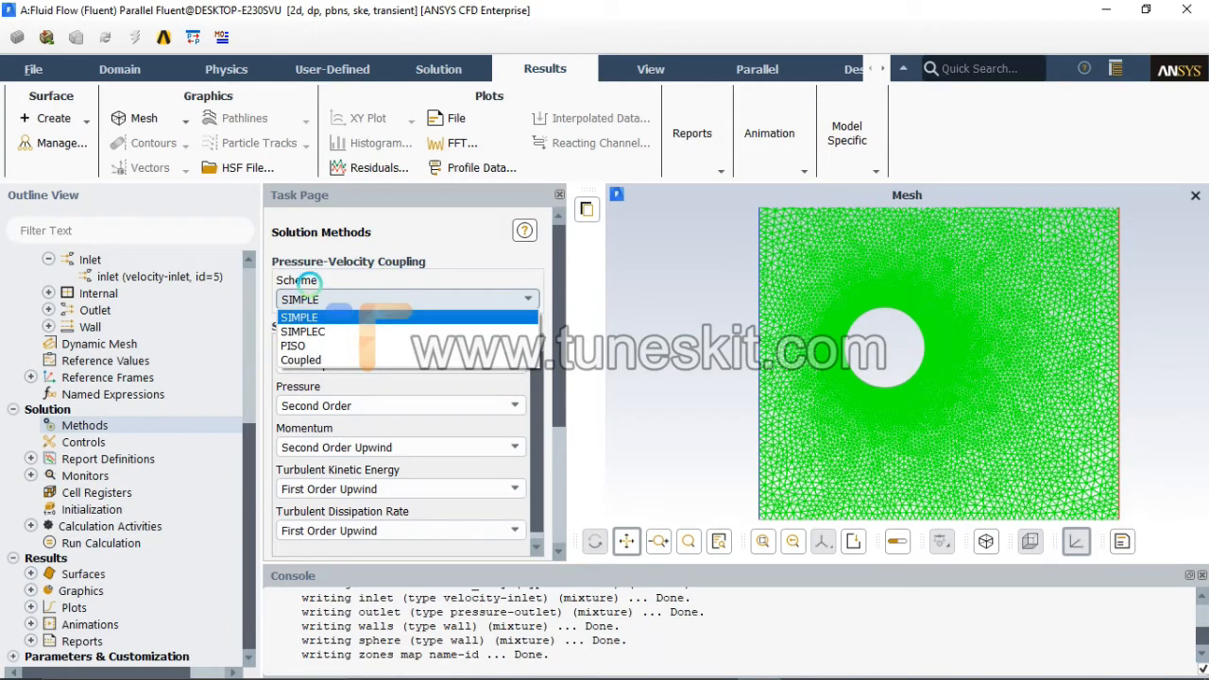
{"action": "left_click", "coordinate": [304, 359]}
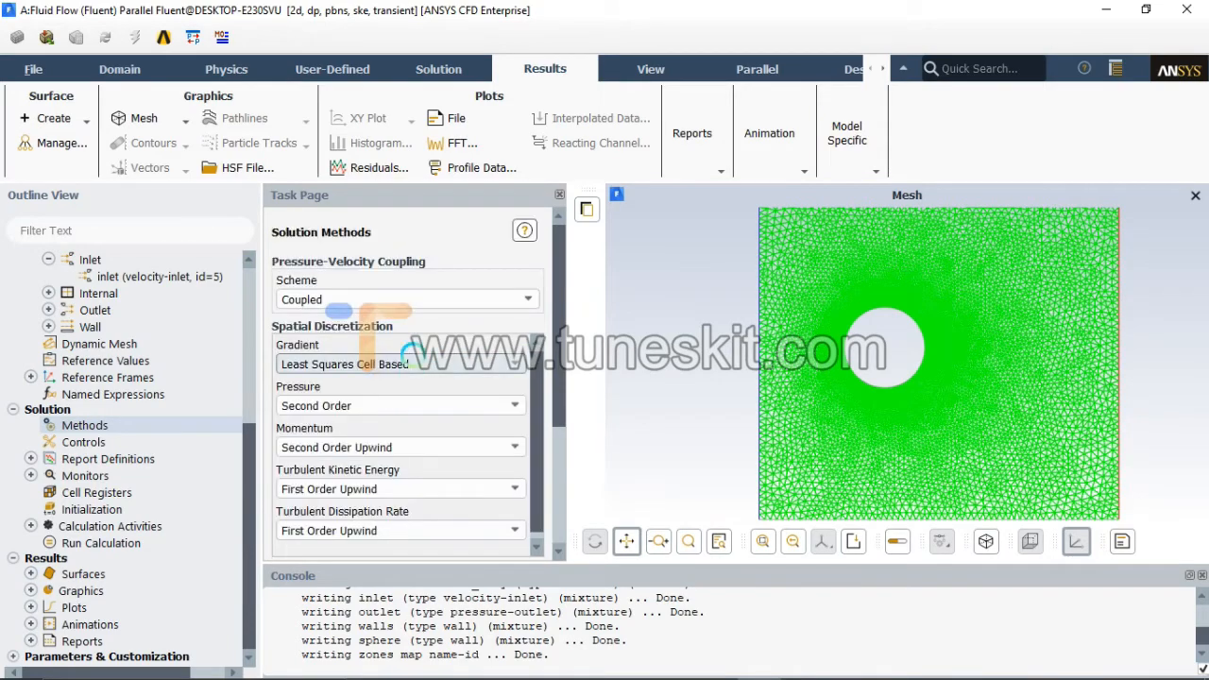
{"action": "left_click", "coordinate": [477, 363]}
{"action": "left_click", "coordinate": [461, 410]}
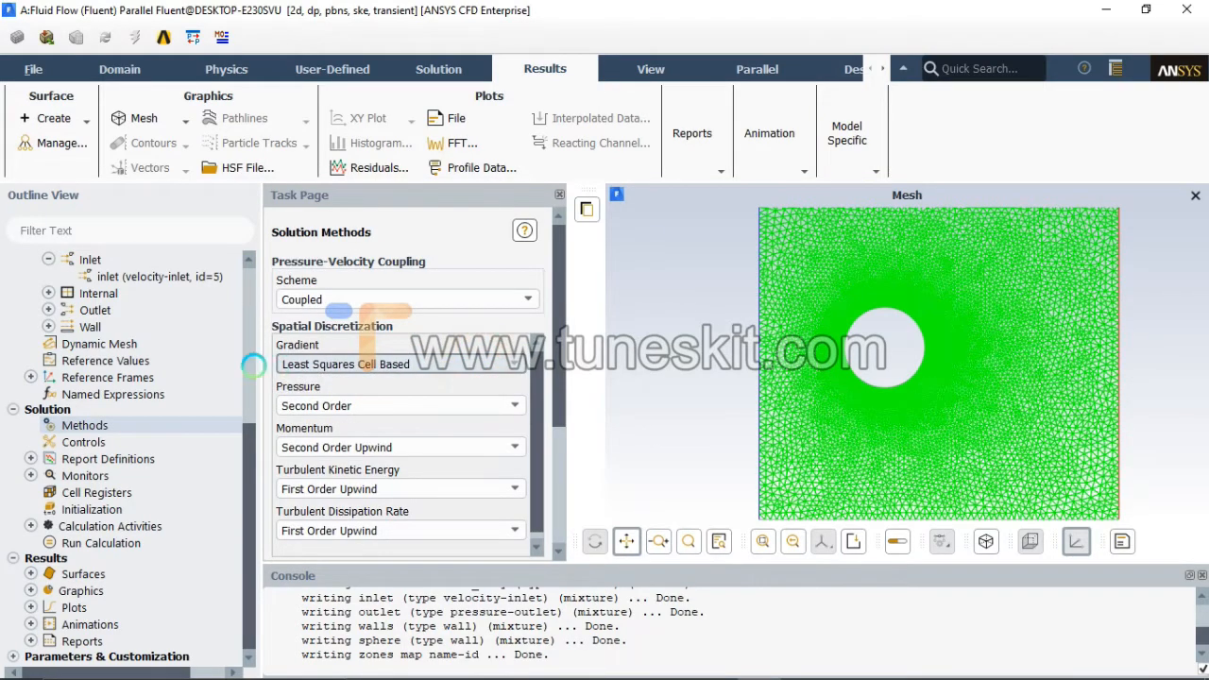
- Use Second Order discretization for pressure and Second Order Upwind for momentum, turbulent kinetic energy and turbulent dissipation rate
{"action": "scroll", "coordinate": [557, 357], "scroll_direction": "down", "scroll_amount": 2}
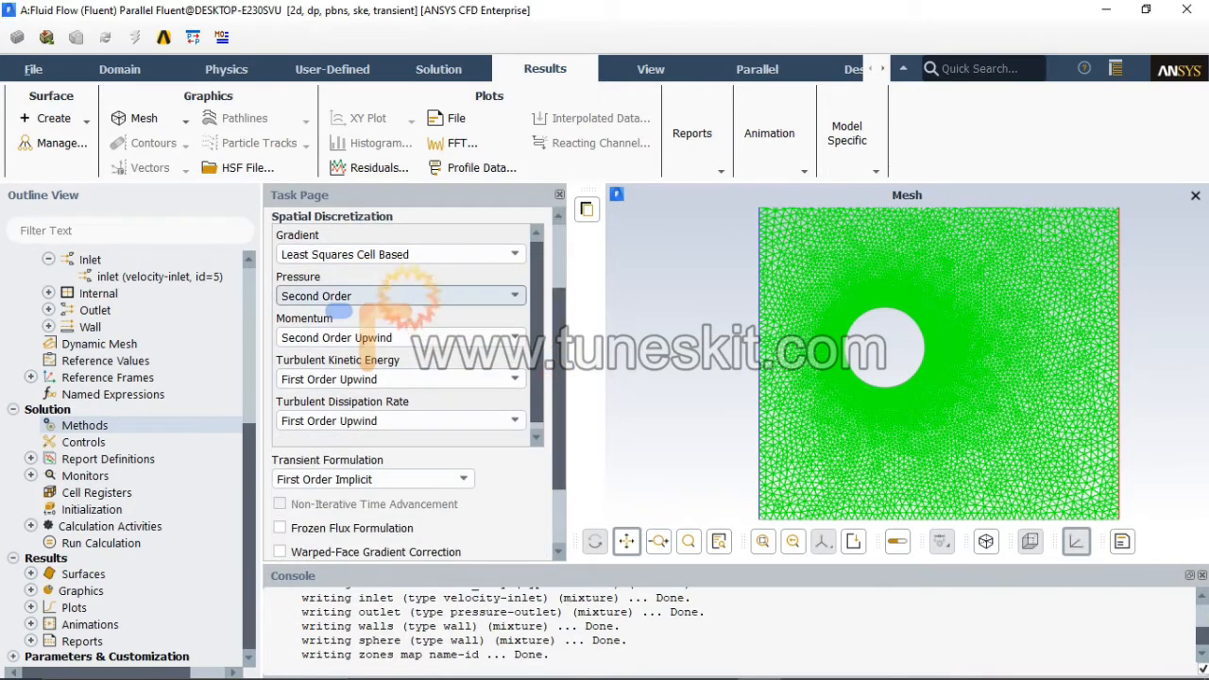
{"action": "left_click", "coordinate": [406, 296]}
{"action": "left_click", "coordinate": [406, 296]}
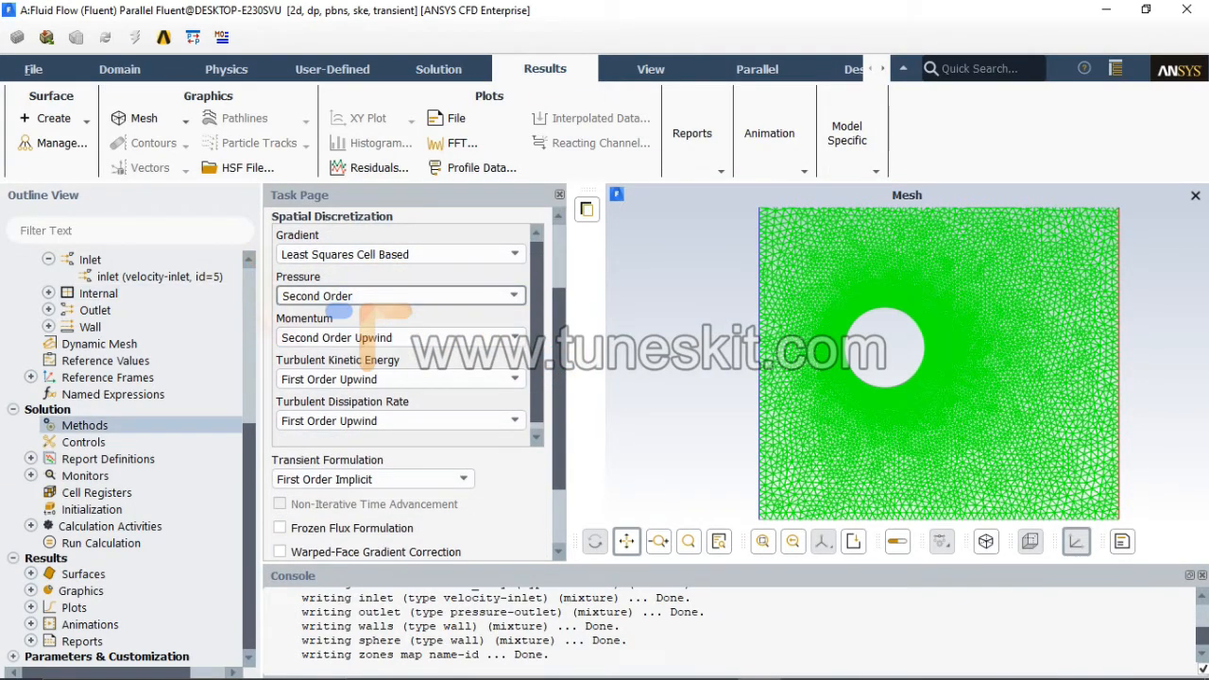
{"action": "left_click", "coordinate": [342, 338]}
{"action": "left_click", "coordinate": [336, 370]}
{"action": "left_click", "coordinate": [397, 379]}
{"action": "left_click", "coordinate": [335, 412]}
{"action": "scroll", "coordinate": [359, 321], "scroll_direction": "down", "scroll_amount": 3}
{"action": "left_click", "coordinate": [373, 328]}
{"action": "left_click", "coordinate": [375, 336]}
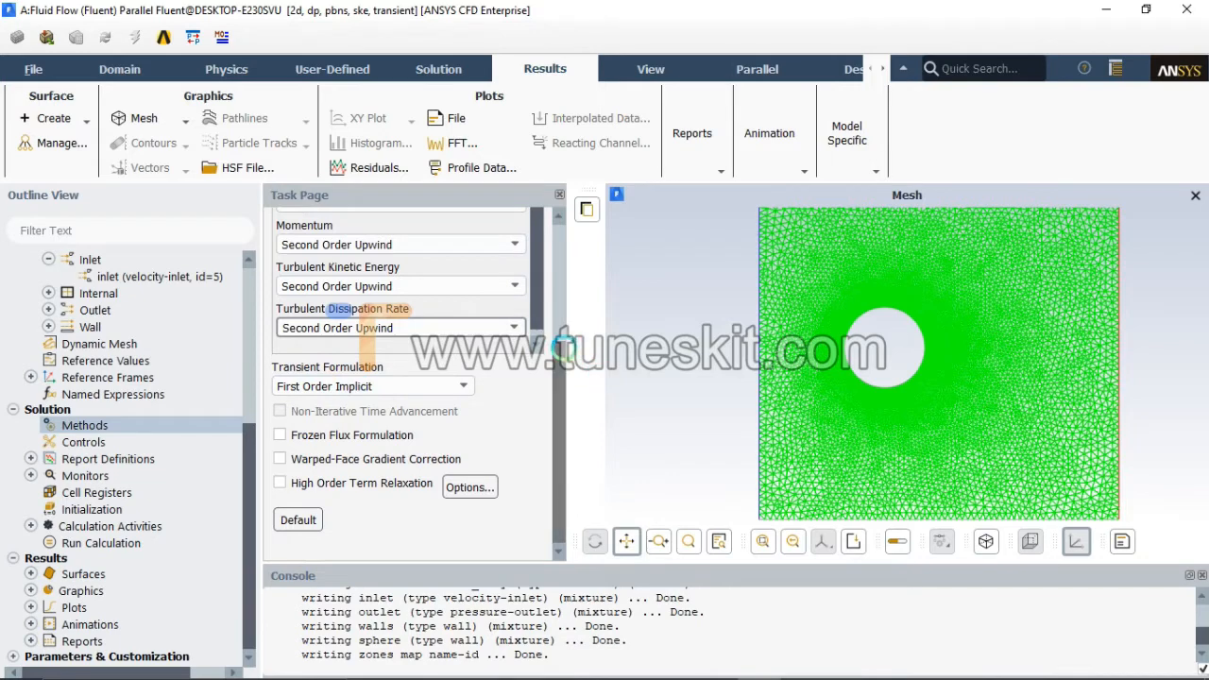
{"action": "left_click_drag", "start_coordinate": [539, 323], "coordinate": [539, 330]}
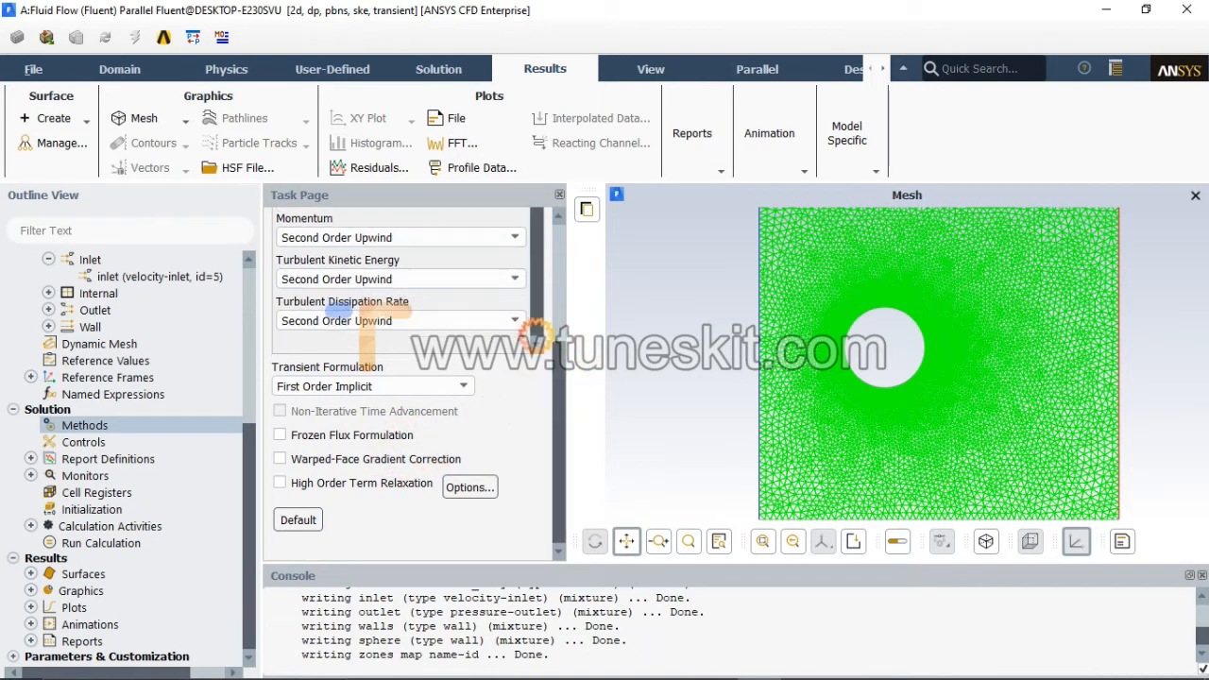
- Set the Flow Courant Number in the solution controls to 3 and review the under-relaxation factors
{"action": "left_click", "coordinate": [85, 442]}
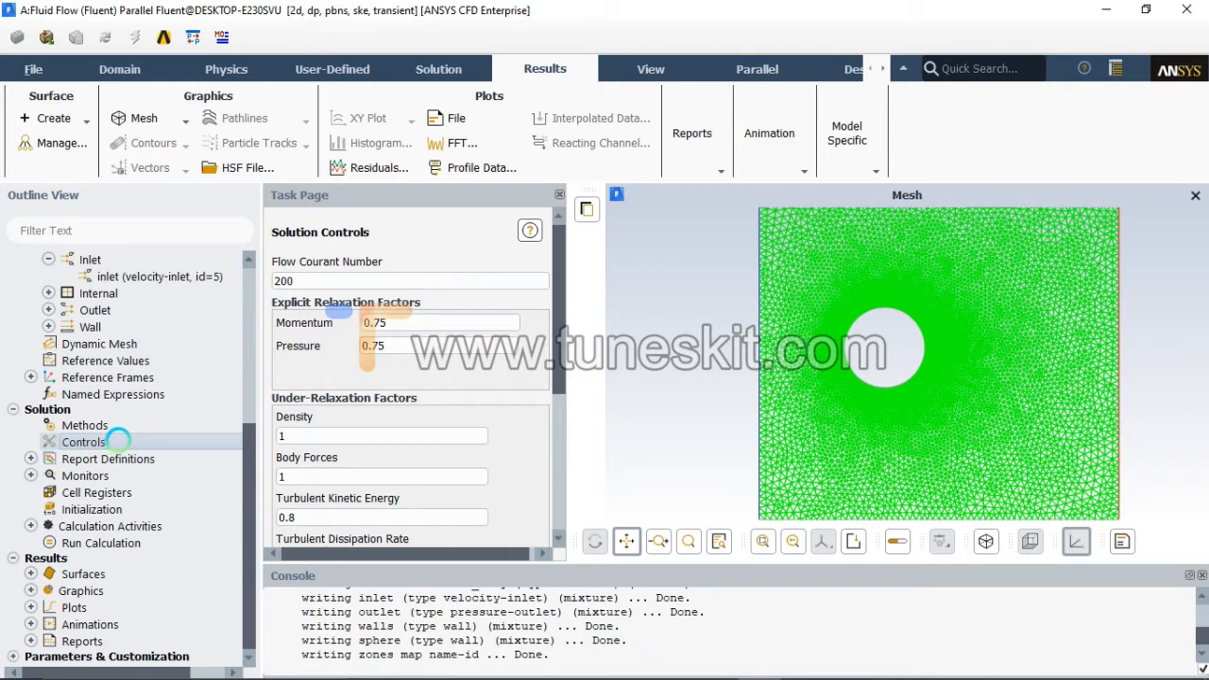
{"action": "double_click", "coordinate": [280, 281]}
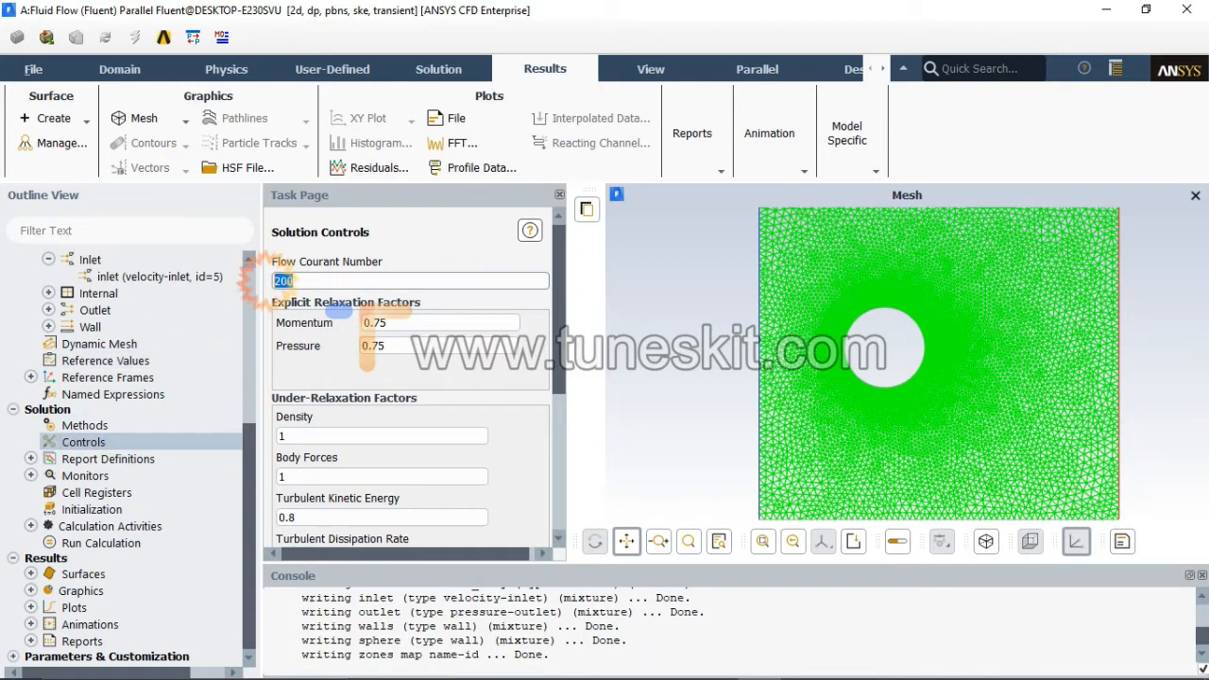
{"action": "type", "text": "4"}
{"action": "key", "text": "BackSpace"}
{"action": "type", "text": "3"}
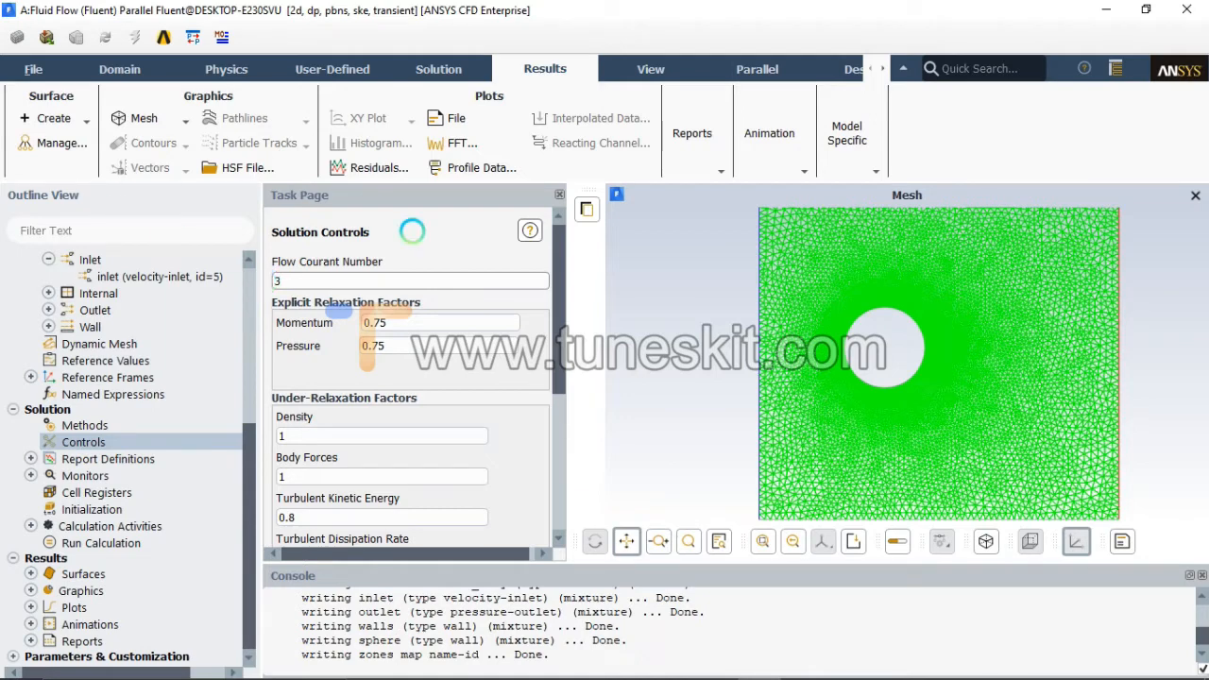
{"action": "mouse_move", "coordinate": [847, 677]}
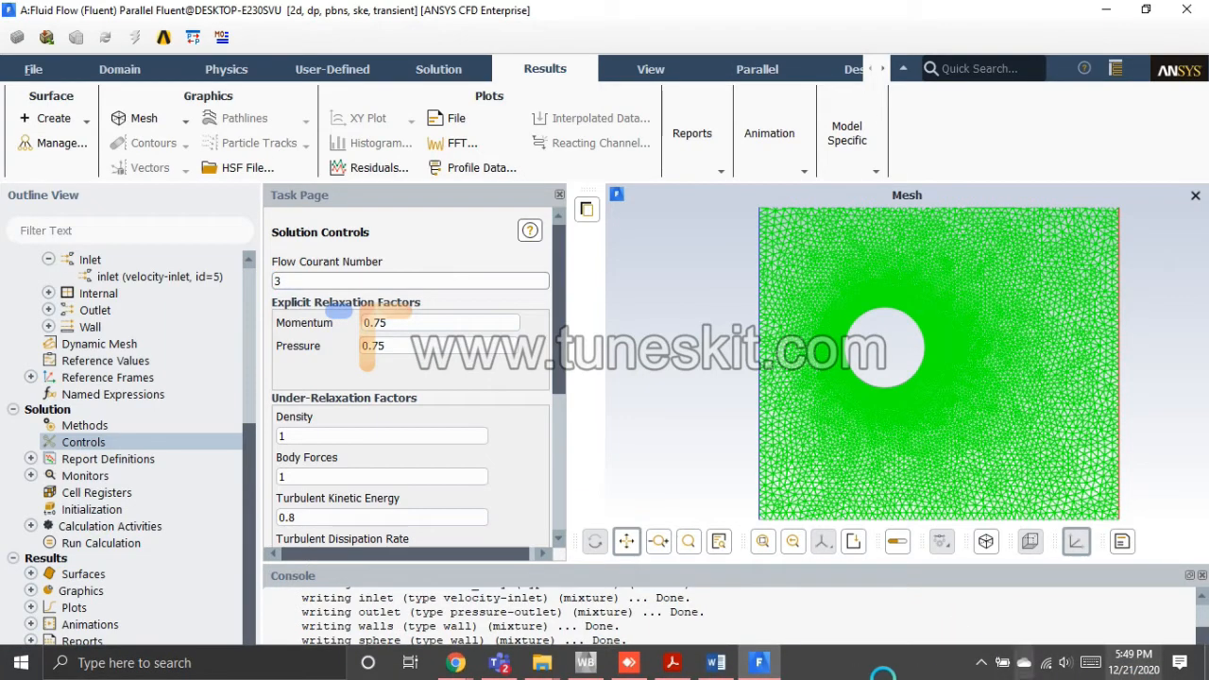
{"action": "left_click_drag", "start_coordinate": [558, 316], "coordinate": [555, 374]}
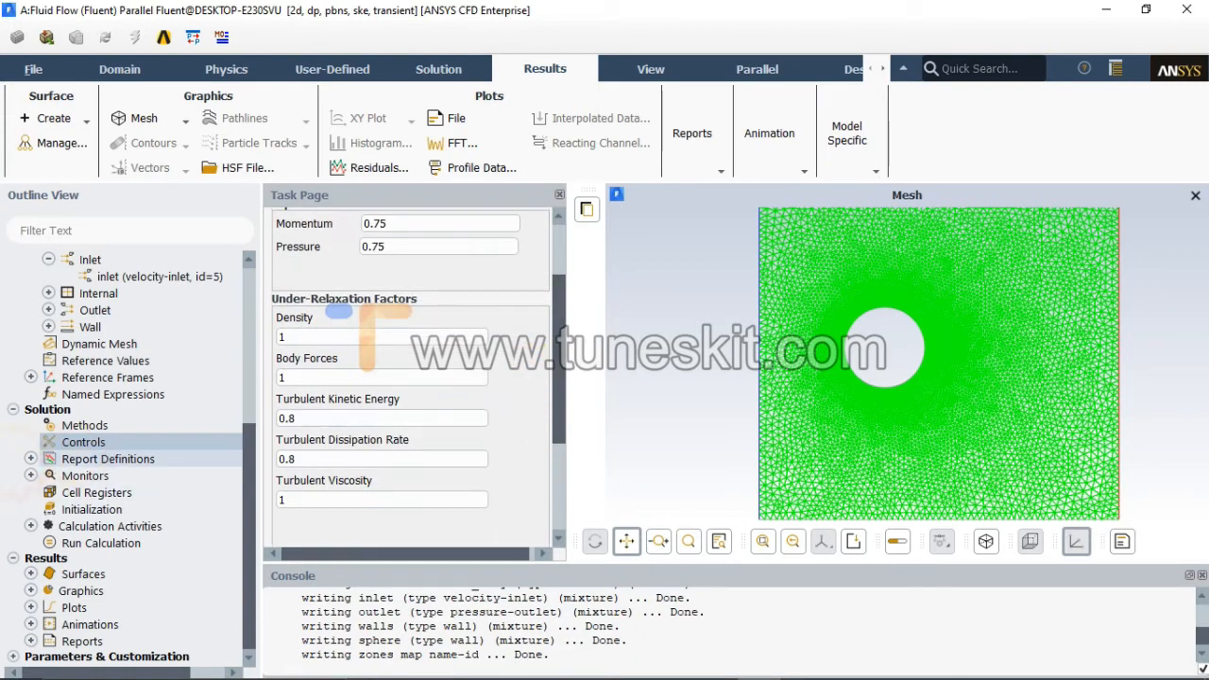
- Set the residual monitors' absolute convergence criteria for continuity, x-velocity, y-velocity, k and epsilon to 0.000001
{"action": "left_click", "coordinate": [31, 458]}
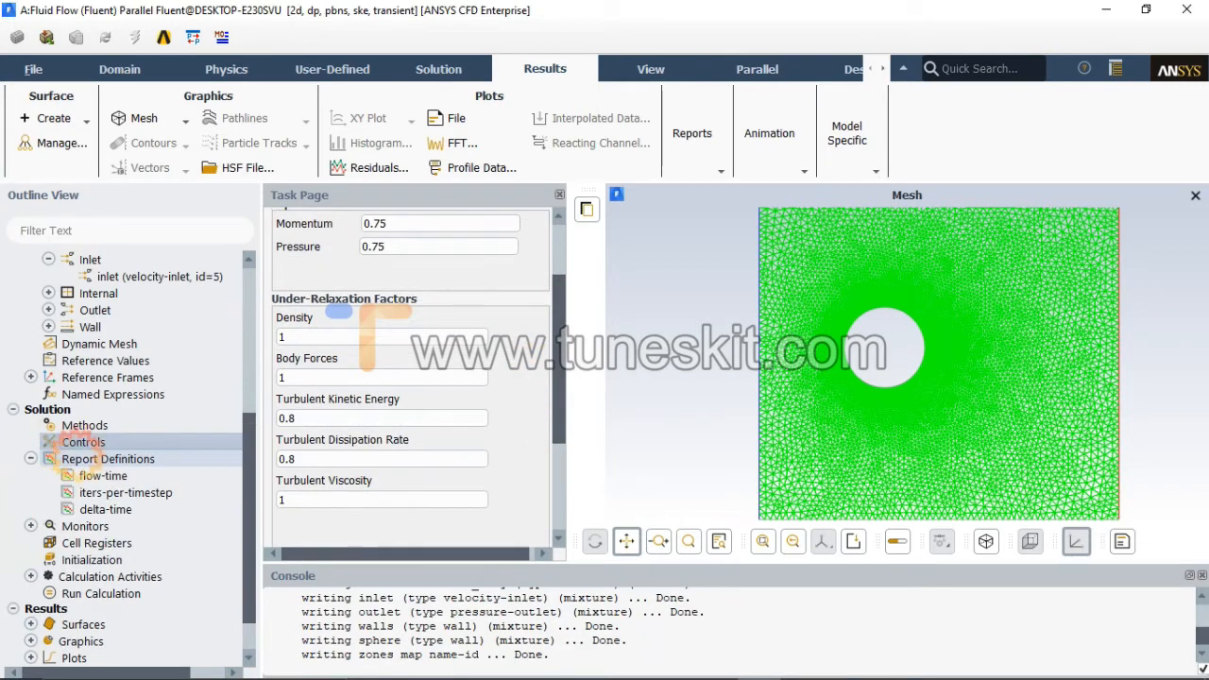
{"action": "left_click", "coordinate": [31, 526]}
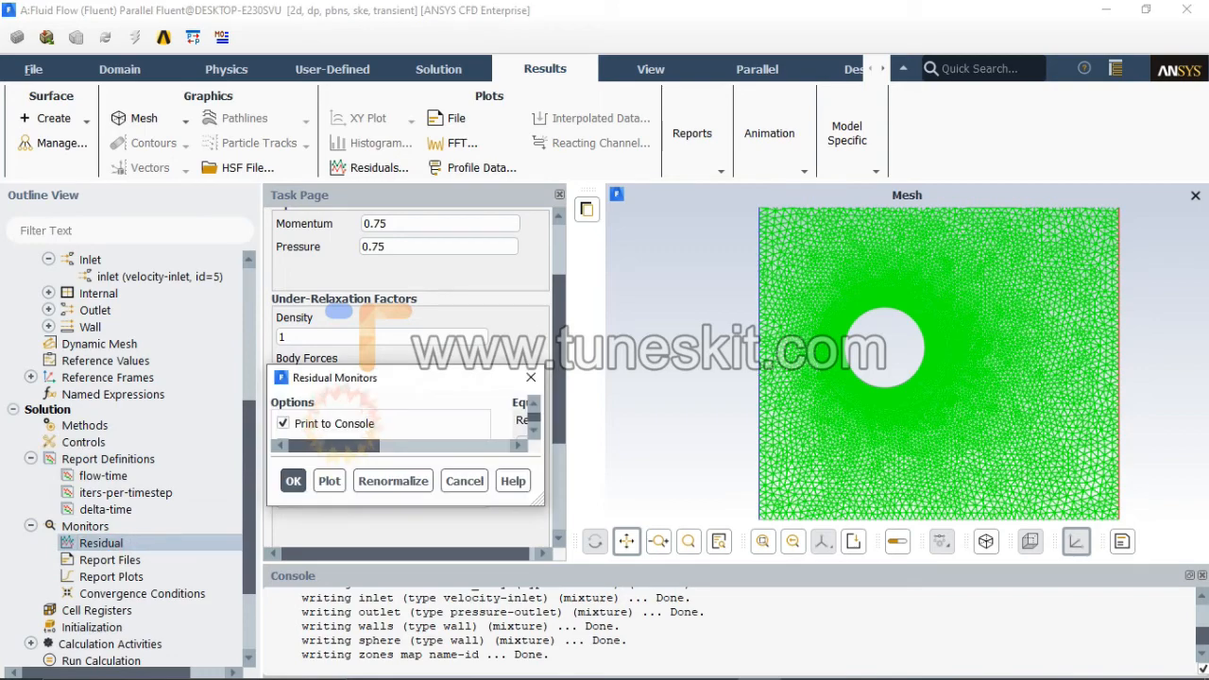
{"action": "left_click", "coordinate": [673, 248]}
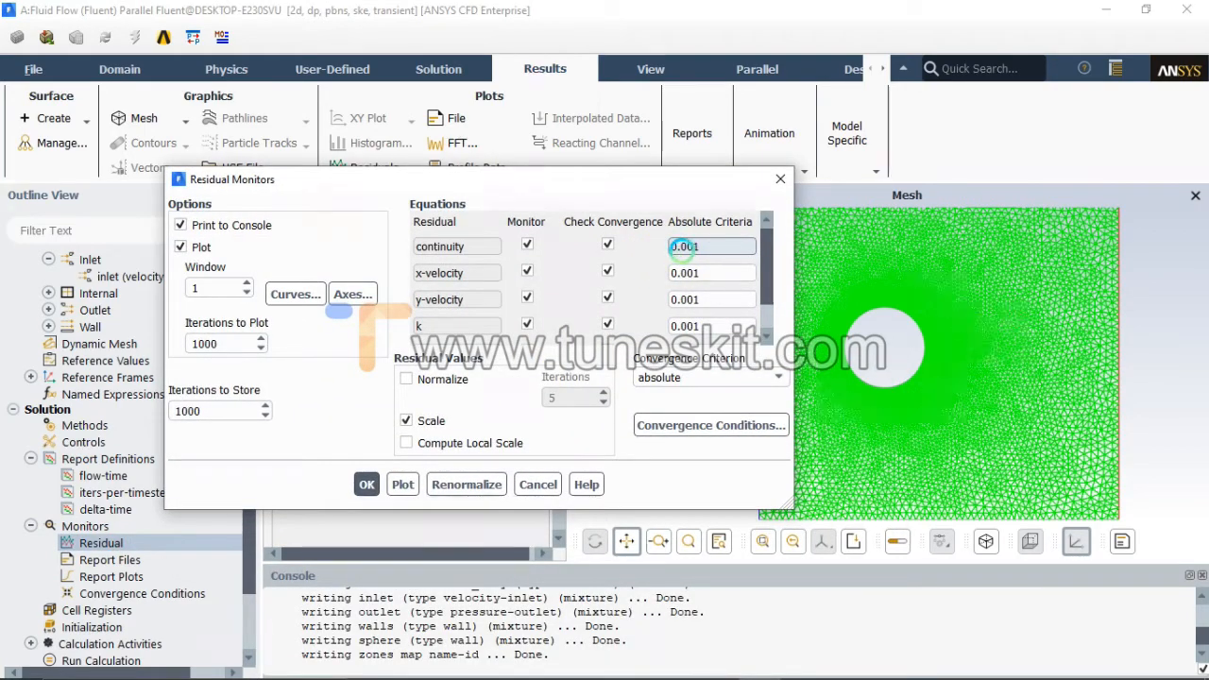
{"action": "left_click", "coordinate": [590, 367]}
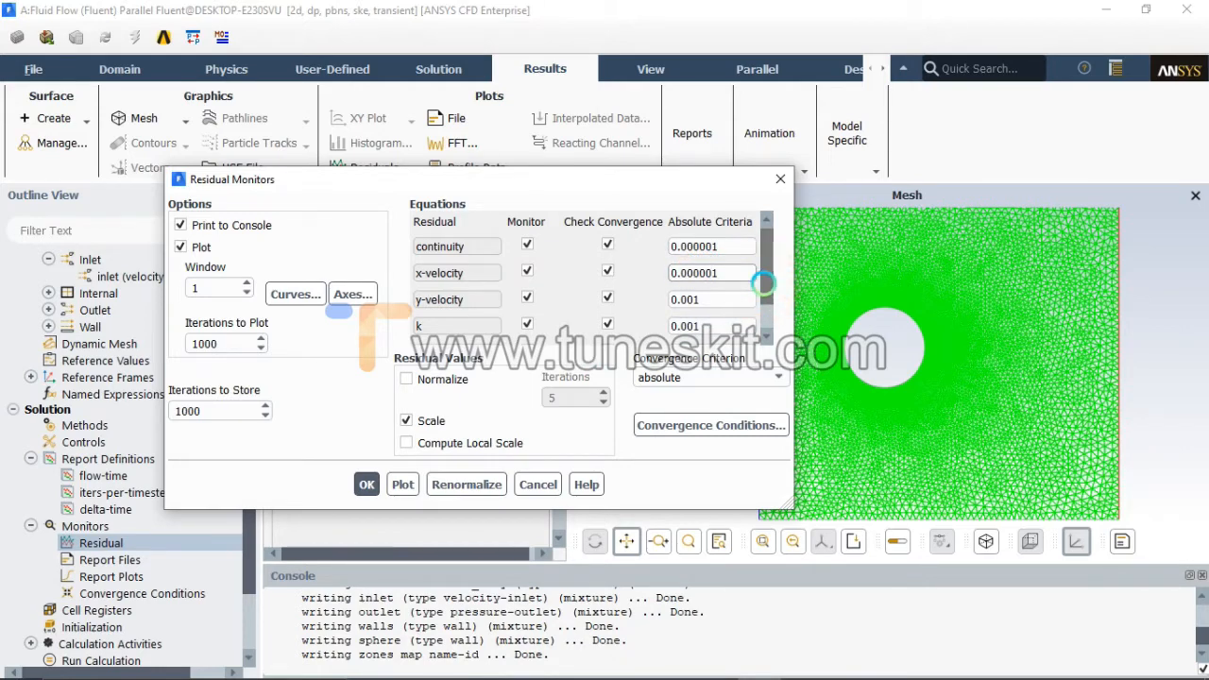
{"action": "left_click", "coordinate": [688, 299]}
{"action": "type", "text": "000"}
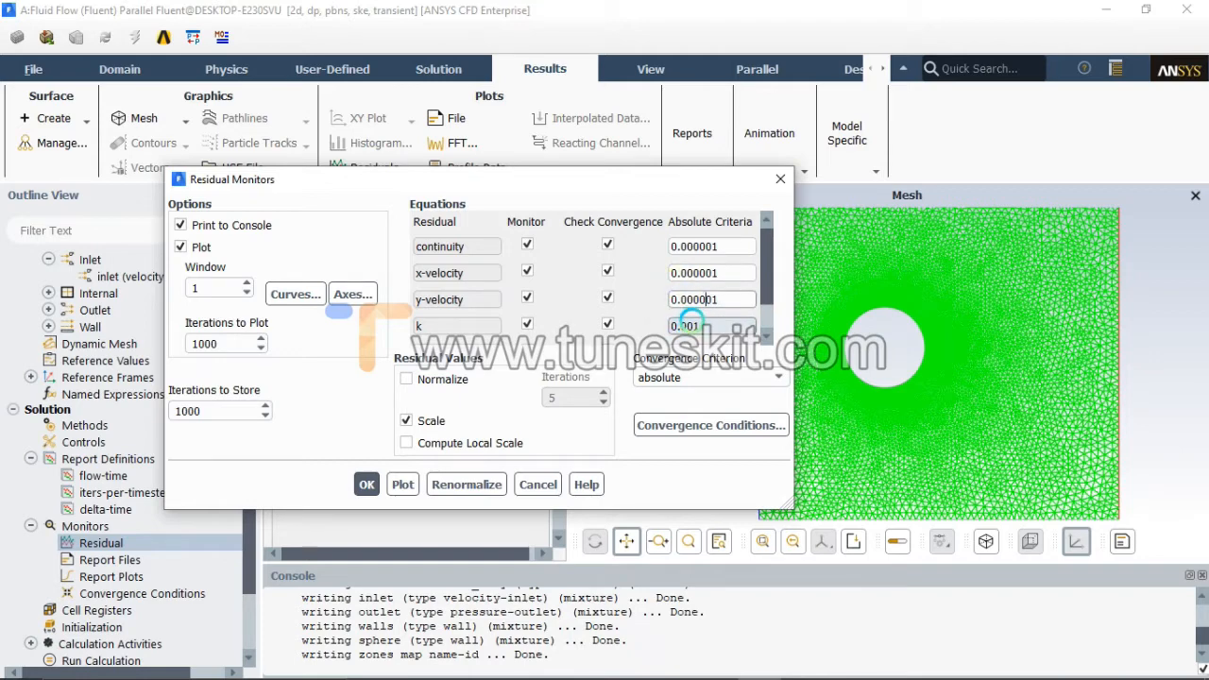
{"action": "left_click", "coordinate": [693, 325]}
{"action": "left_click", "coordinate": [175, 346]}
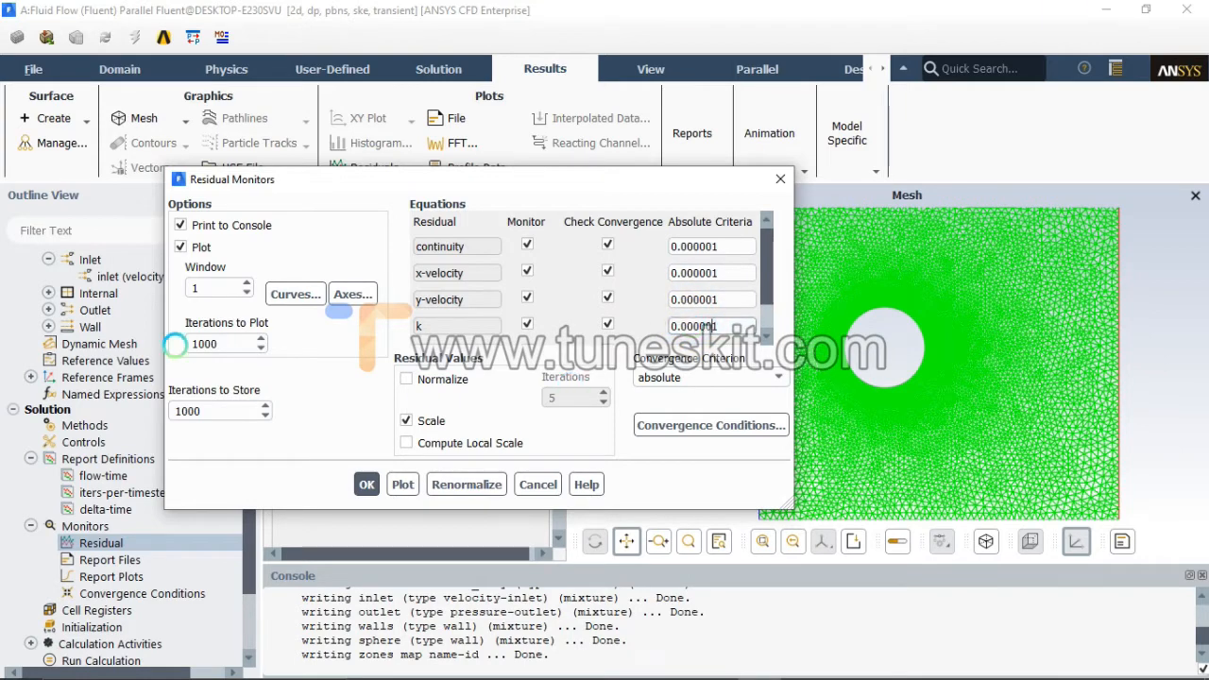
{"action": "scroll", "coordinate": [756, 278], "scroll_direction": "down", "scroll_amount": 1}
{"action": "left_click", "coordinate": [684, 314]}
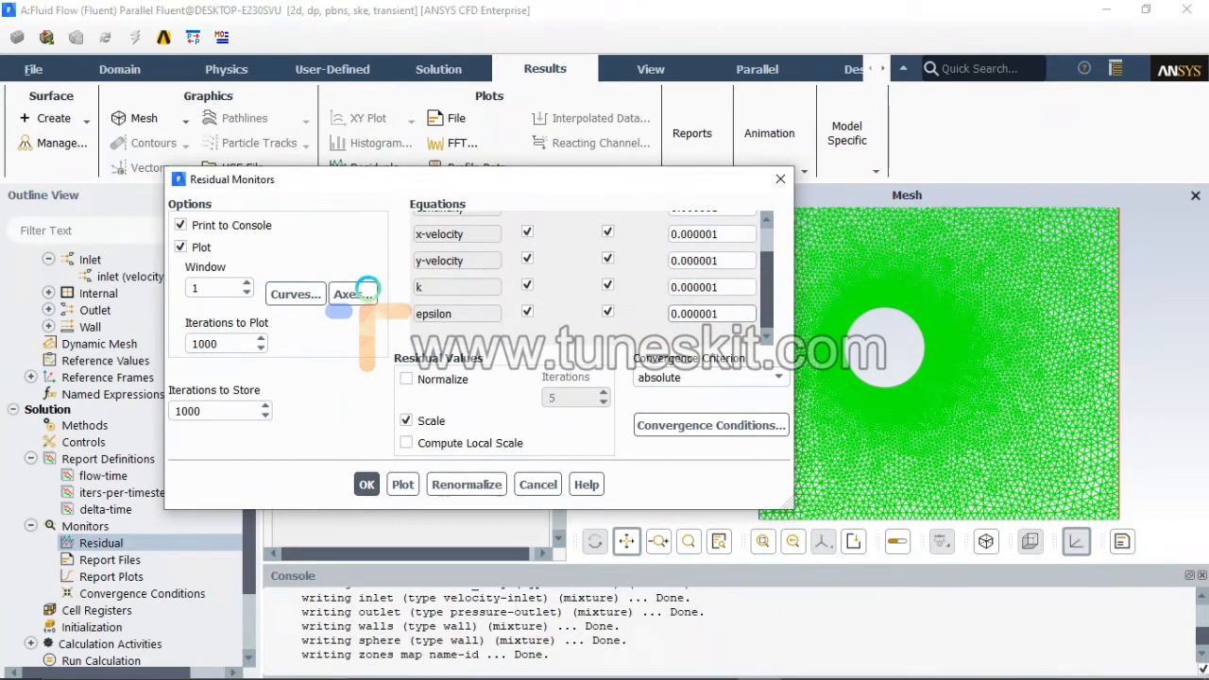
{"action": "left_click", "coordinate": [366, 484]}
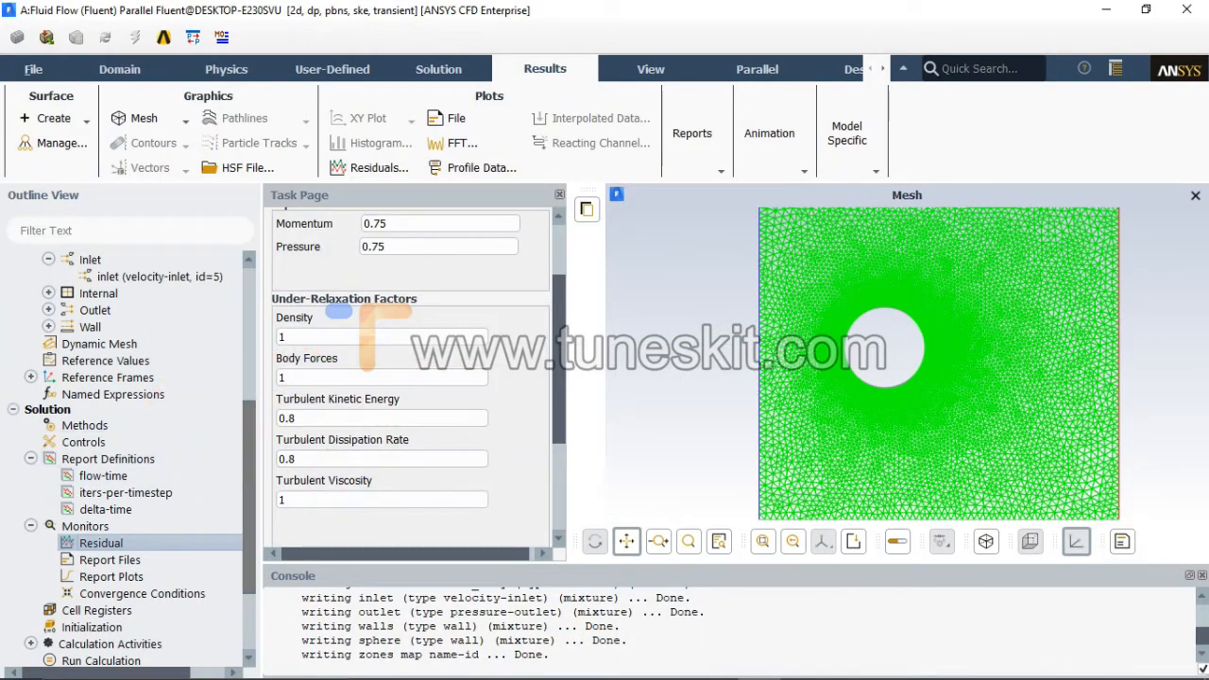
- Start a new report file under the monitors and name it drag
{"action": "scroll", "coordinate": [236, 472], "scroll_direction": "down", "scroll_amount": 3}
{"action": "right_click", "coordinate": [110, 442]}
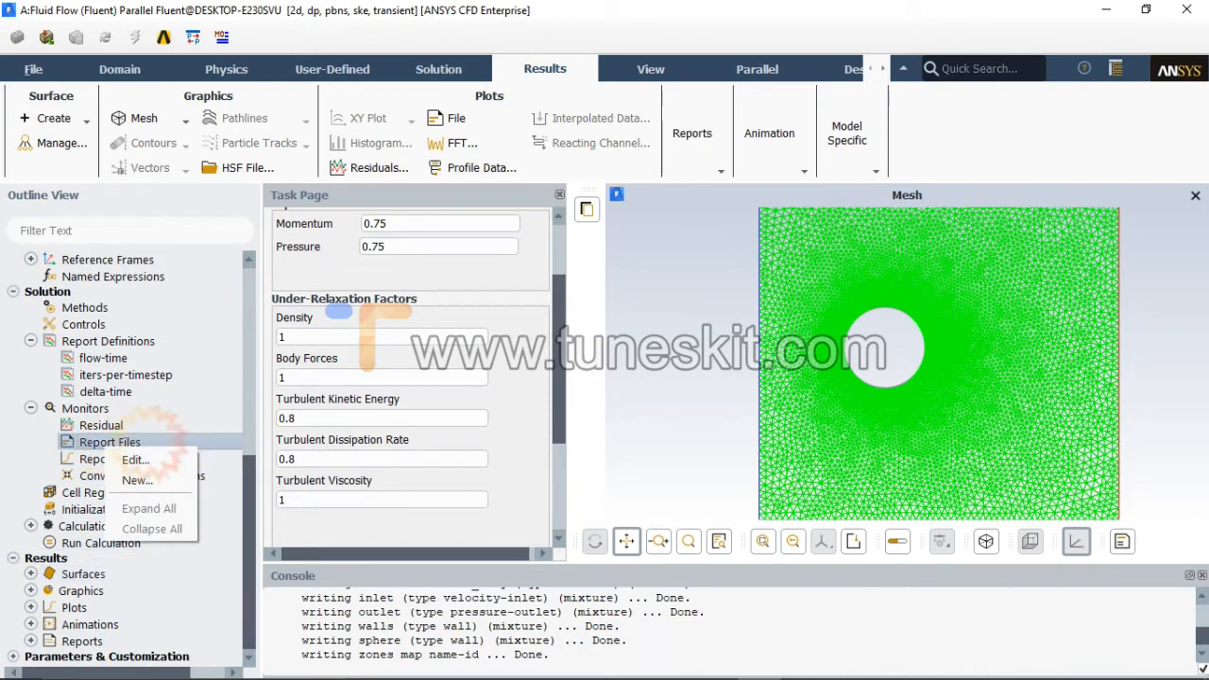
{"action": "left_click", "coordinate": [137, 480]}
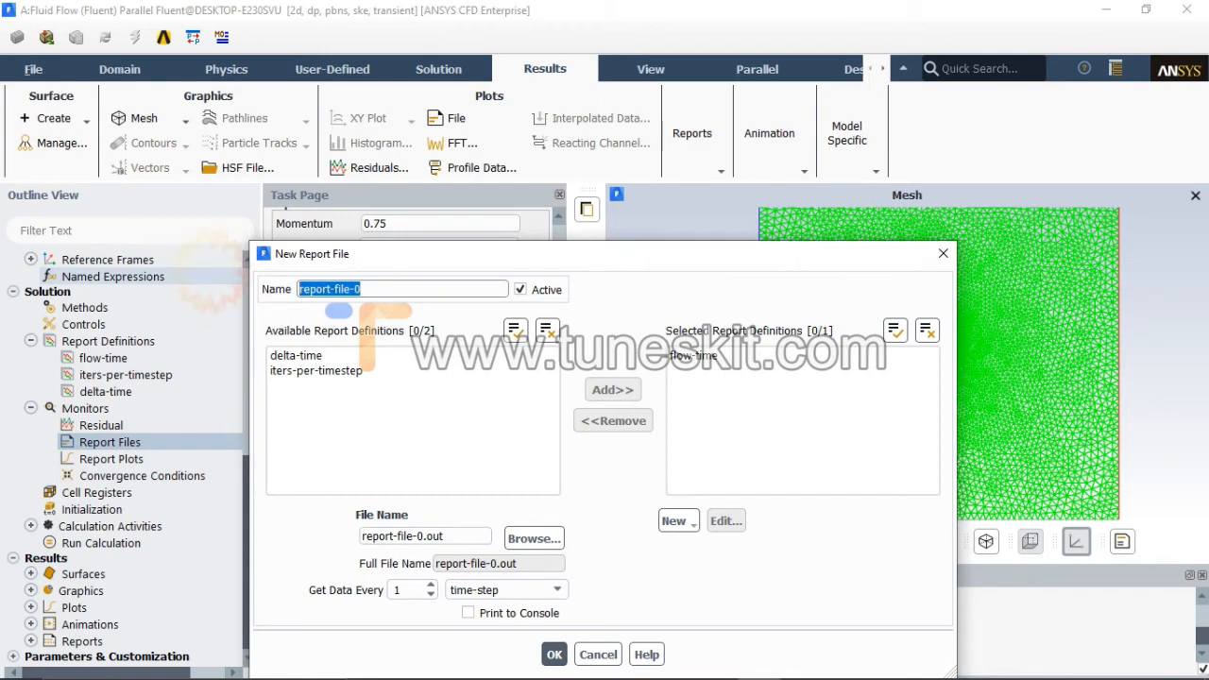
{"action": "type", "text": "ddra"}
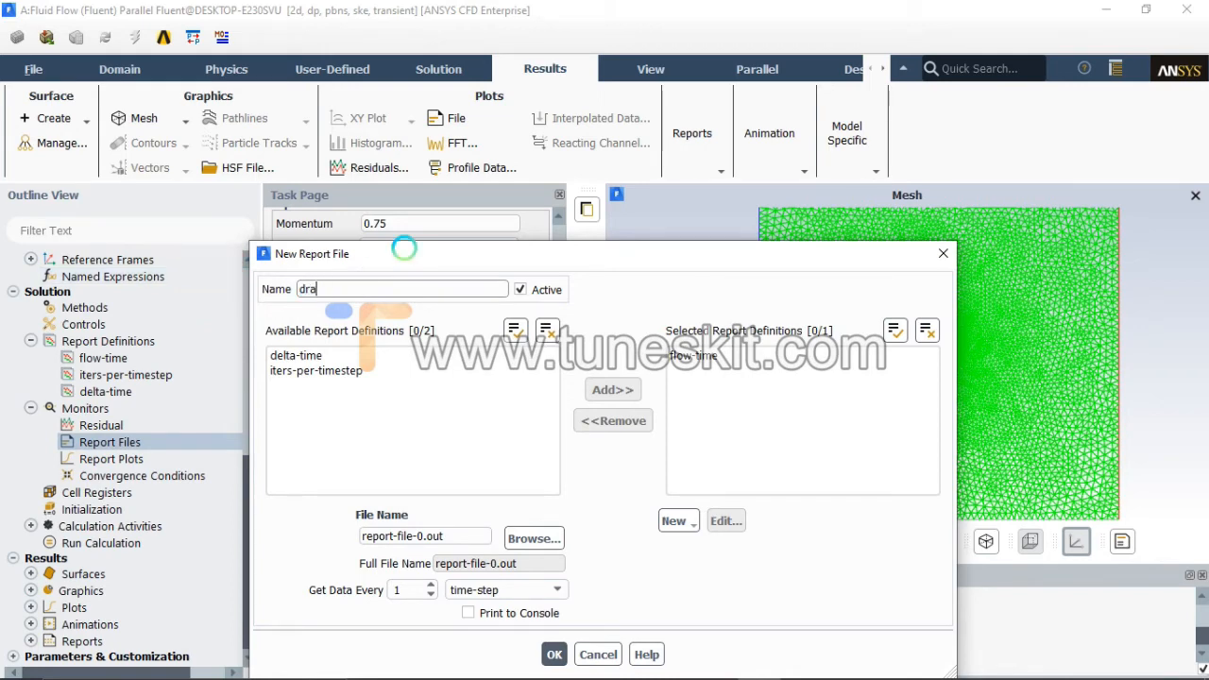
- Add a drag force report definition named drag to the report file, with the sphere as its wall zone
{"action": "left_click", "coordinate": [673, 520]}
{"action": "mouse_move", "coordinate": [718, 587]}
{"action": "mouse_move", "coordinate": [708, 606]}
{"action": "left_click", "coordinate": [809, 608]}
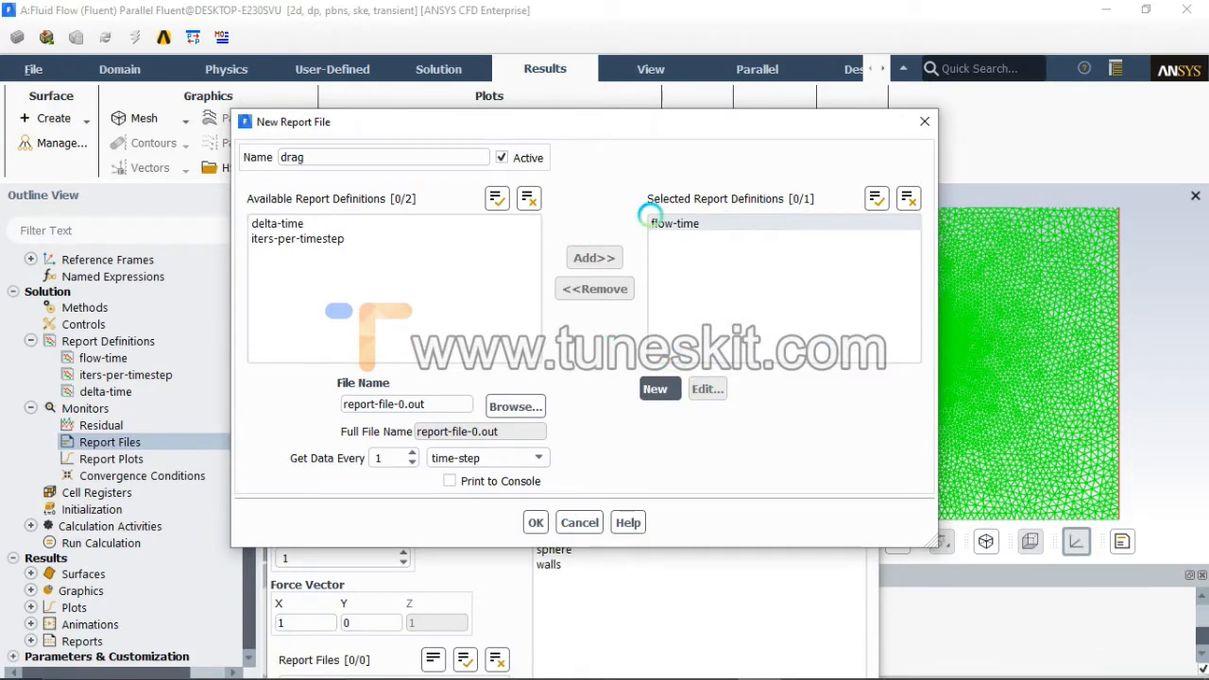
{"action": "left_click", "coordinate": [655, 388]}
{"action": "mouse_move", "coordinate": [699, 433]}
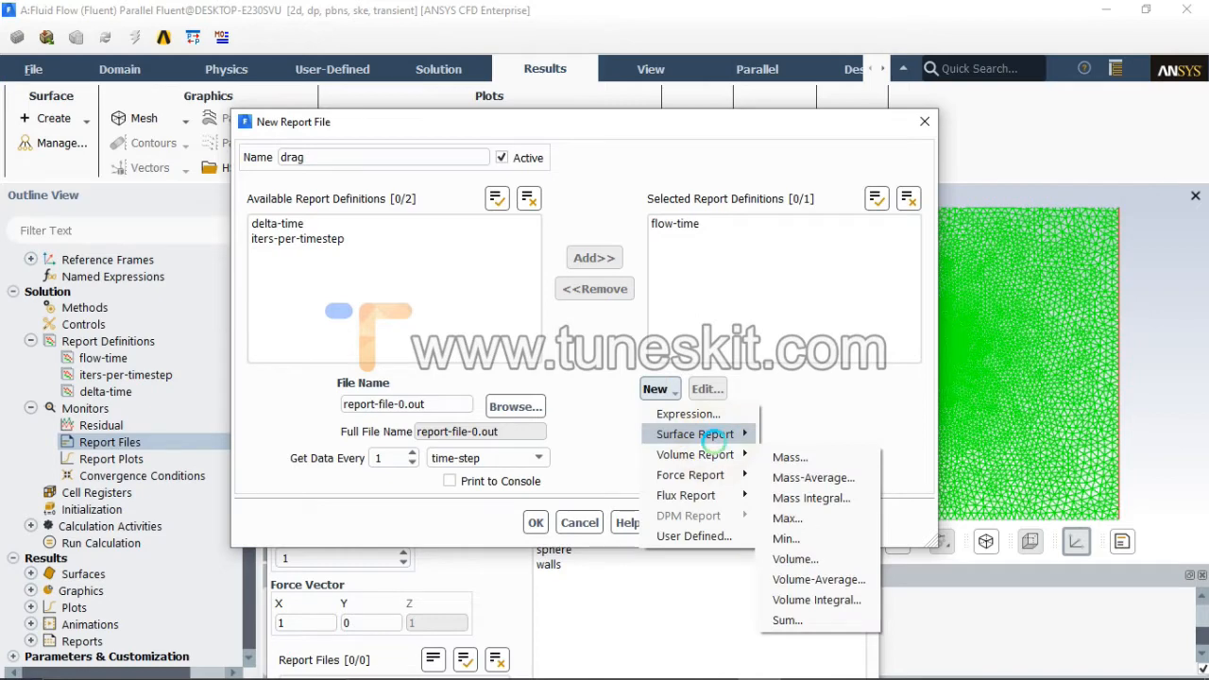
{"action": "mouse_move", "coordinate": [720, 454]}
{"action": "mouse_move", "coordinate": [717, 475]}
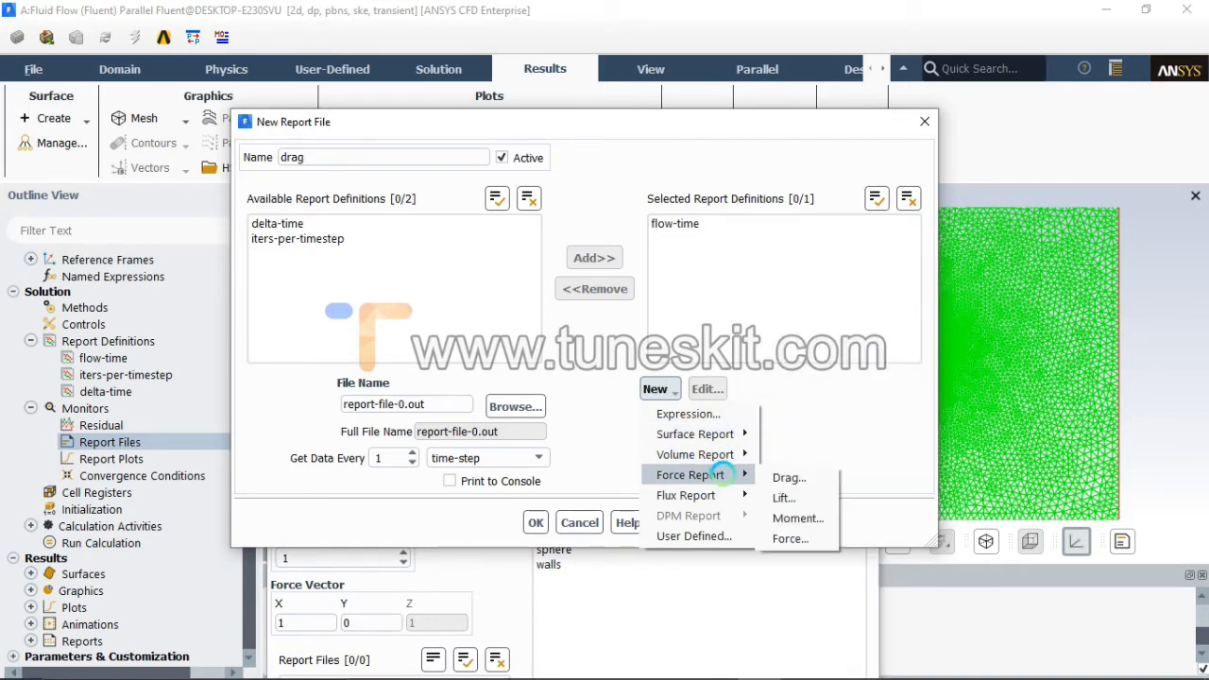
{"action": "left_click", "coordinate": [786, 477]}
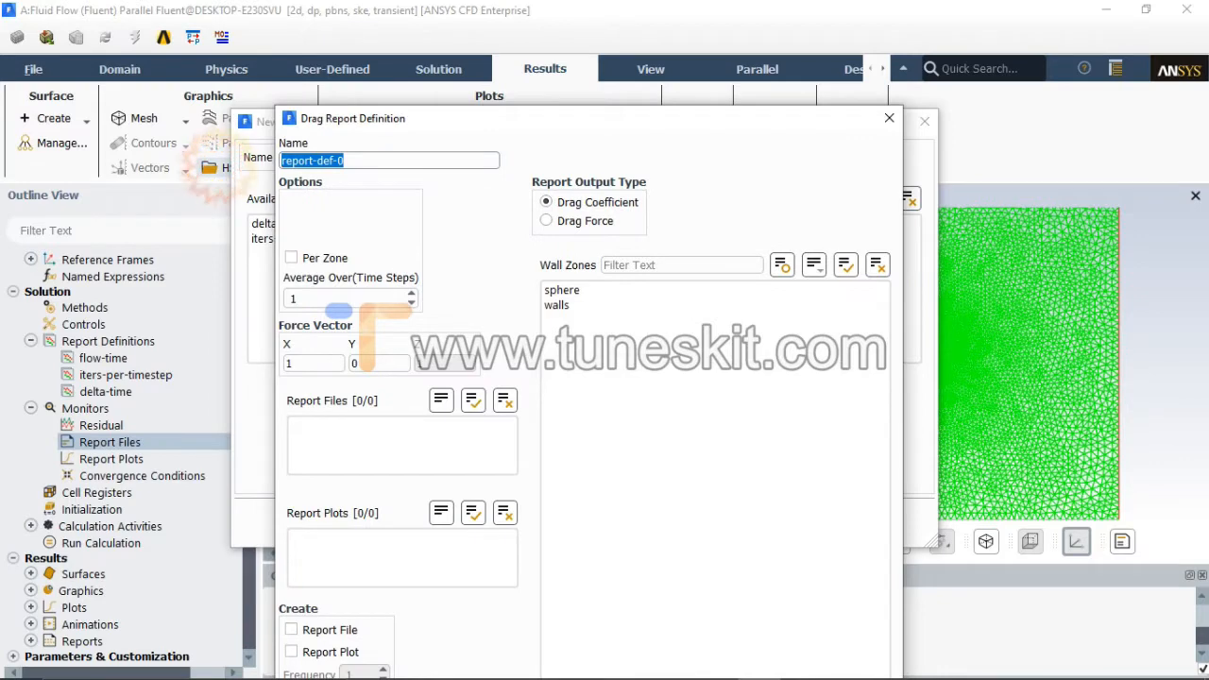
{"action": "type", "text": "drag"}
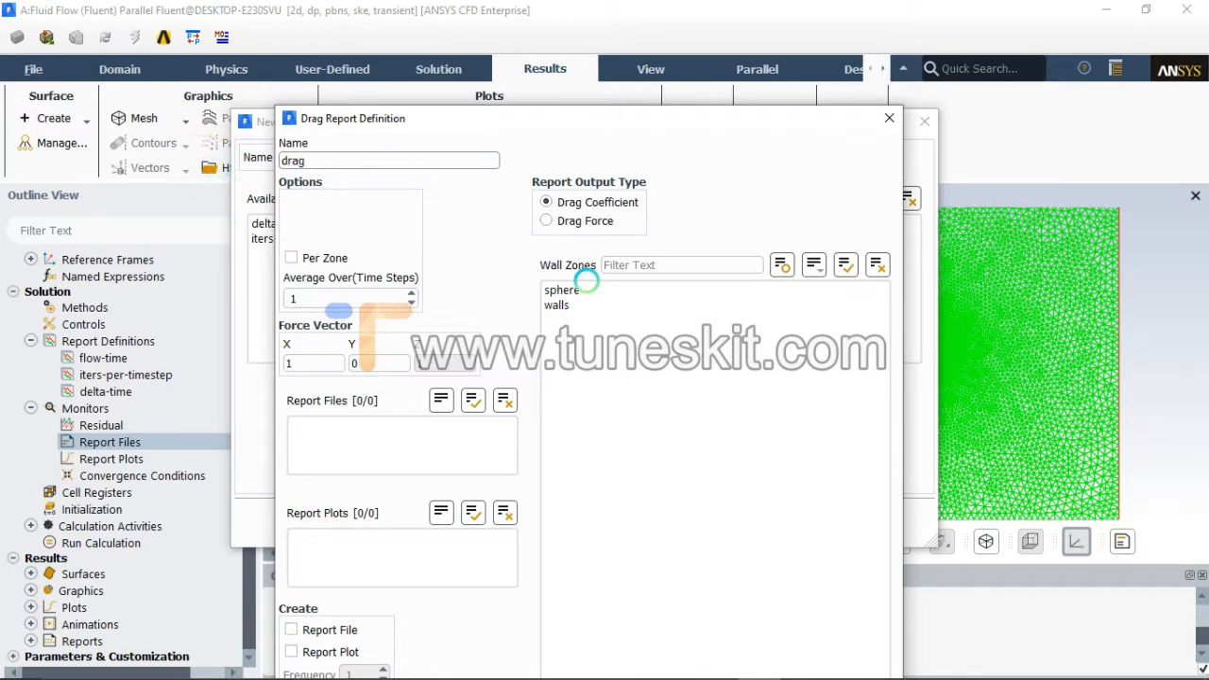
{"action": "left_click", "coordinate": [584, 287]}
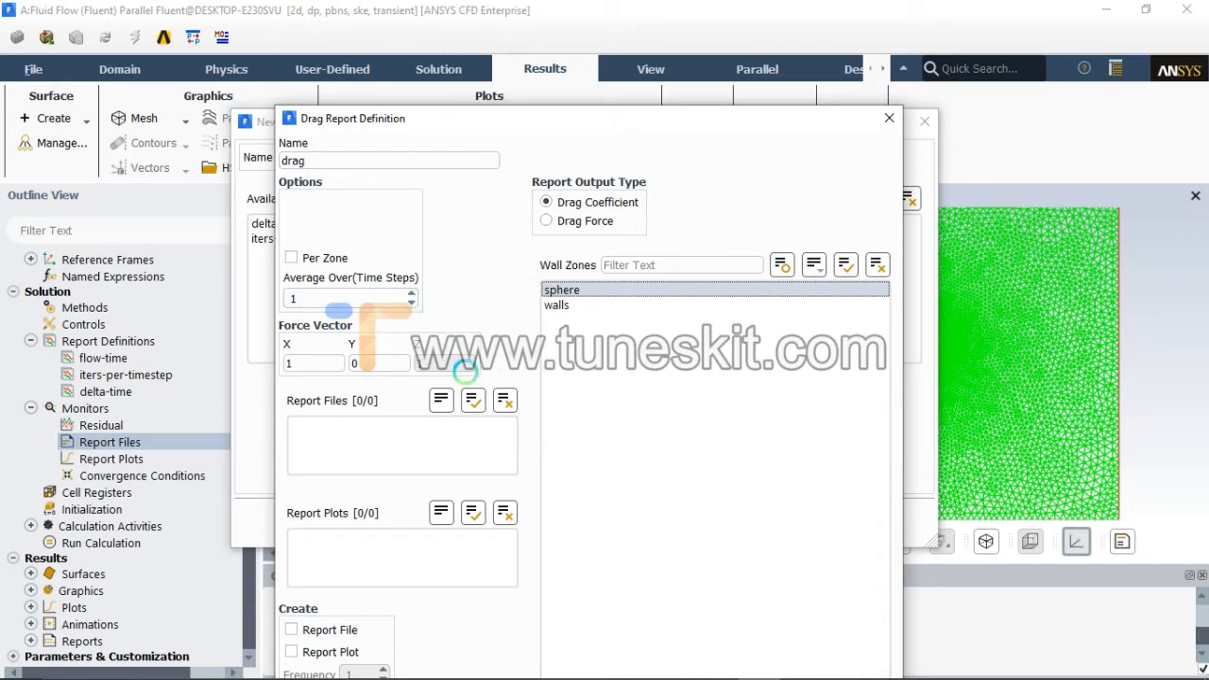
- Enable the report file, report plot, console printing and output parameter for the drag definition and accept it
{"action": "left_click_drag", "start_coordinate": [435, 115], "coordinate": [440, 42]}
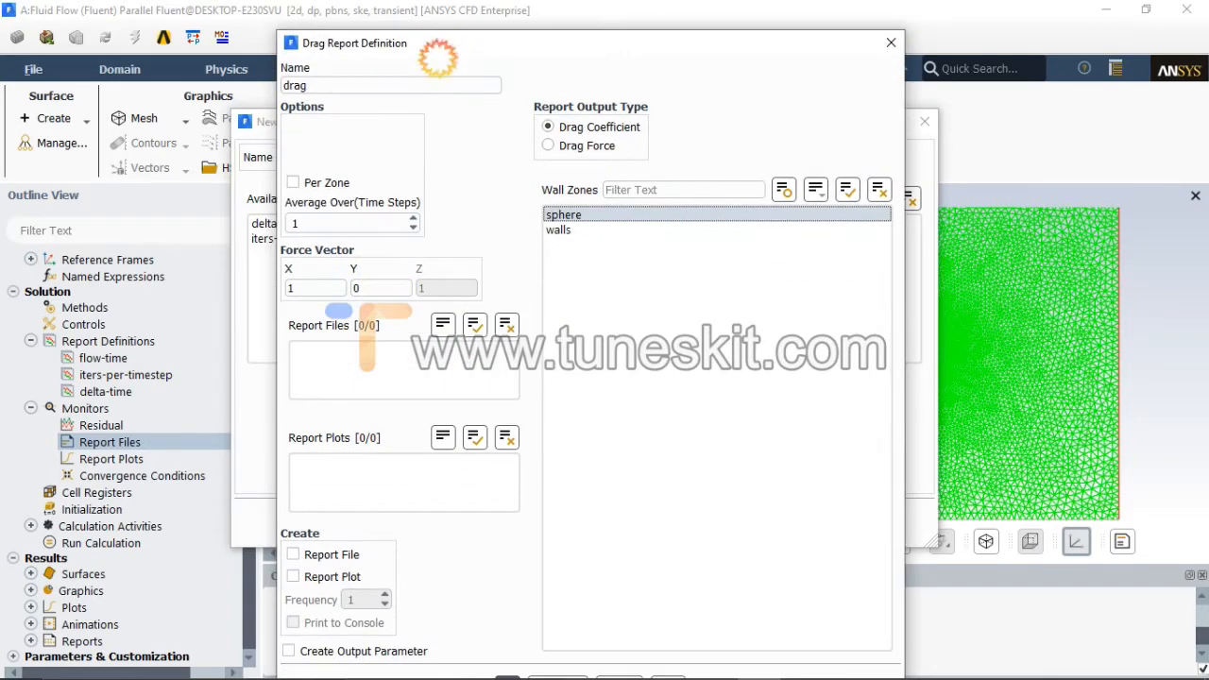
{"action": "left_click", "coordinate": [328, 554]}
{"action": "left_click", "coordinate": [333, 576]}
{"action": "left_click", "coordinate": [321, 622]}
{"action": "left_click", "coordinate": [340, 651]}
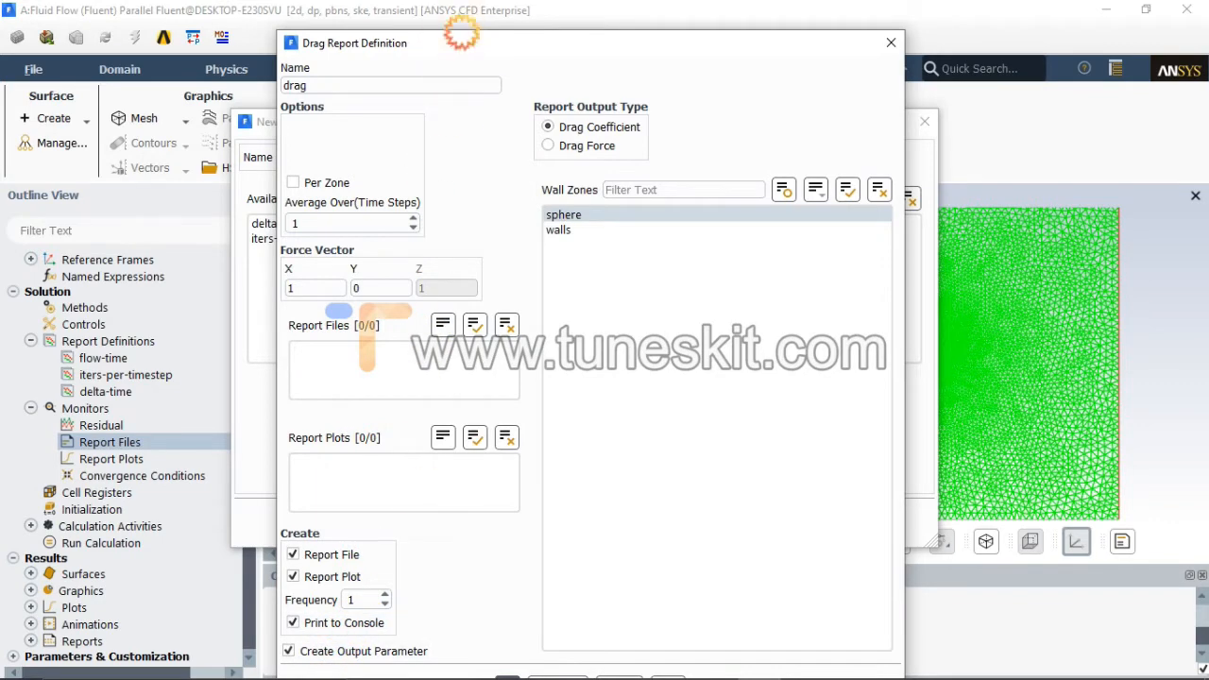
{"action": "left_click_drag", "start_coordinate": [461, 33], "coordinate": [442, 8]}
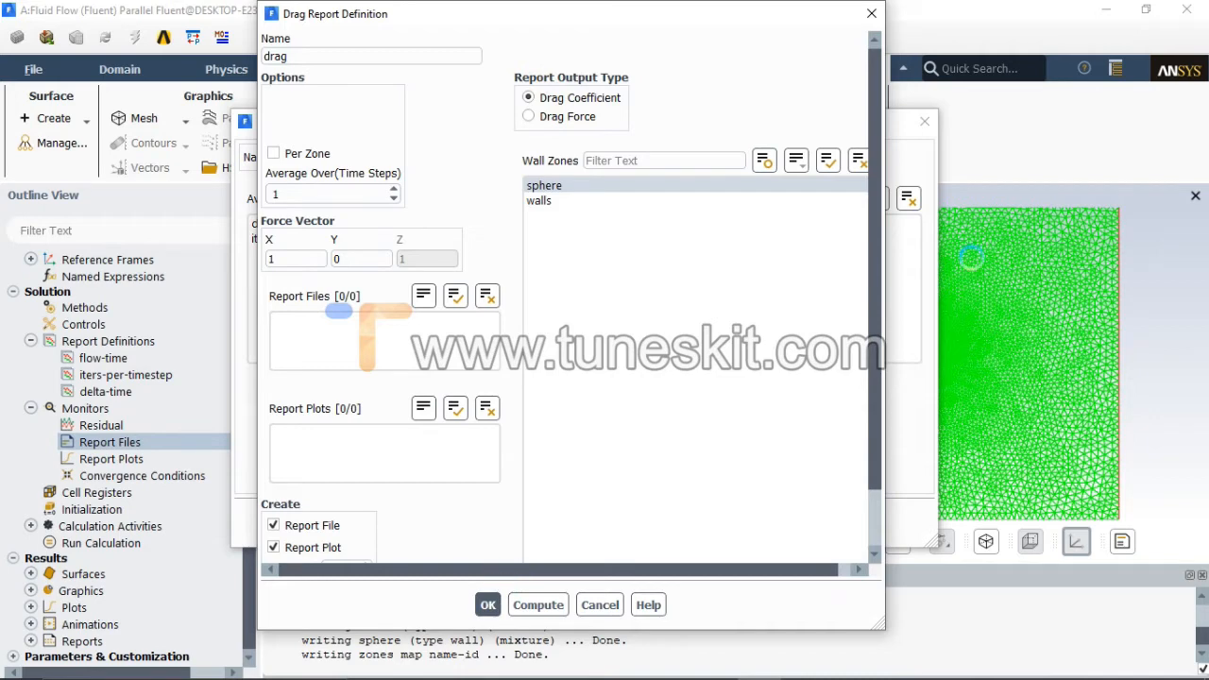
{"action": "scroll", "coordinate": [886, 227], "scroll_direction": "down", "scroll_amount": 2}
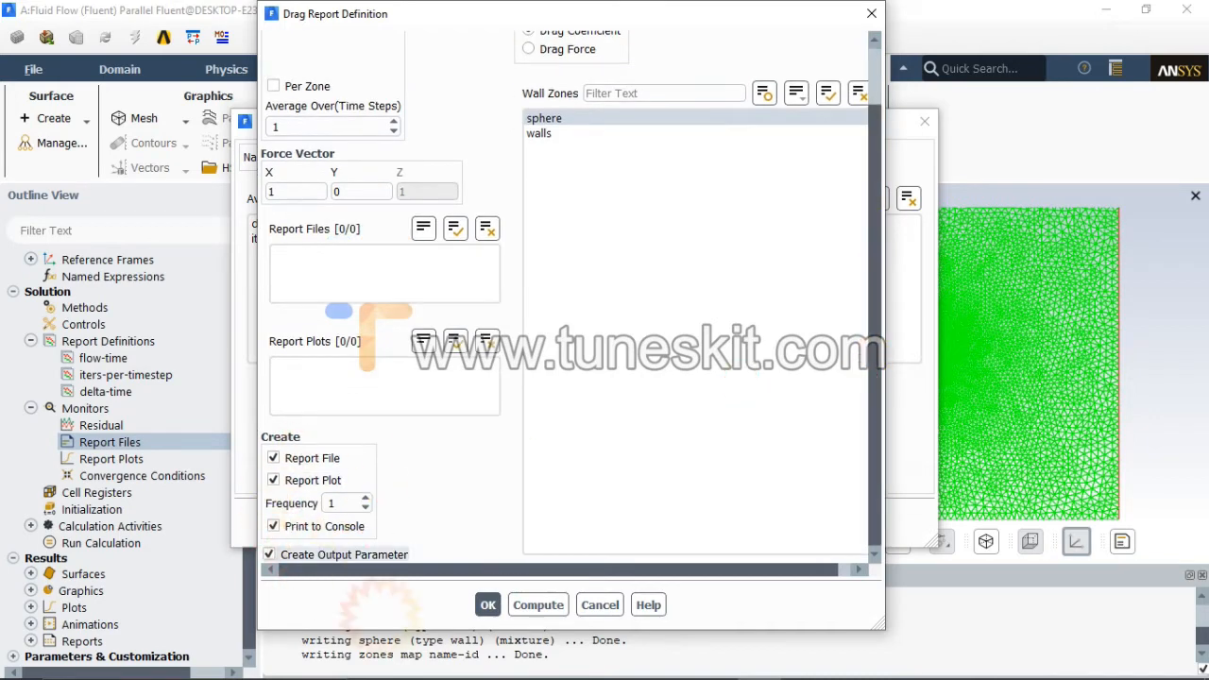
{"action": "left_click", "coordinate": [487, 605]}
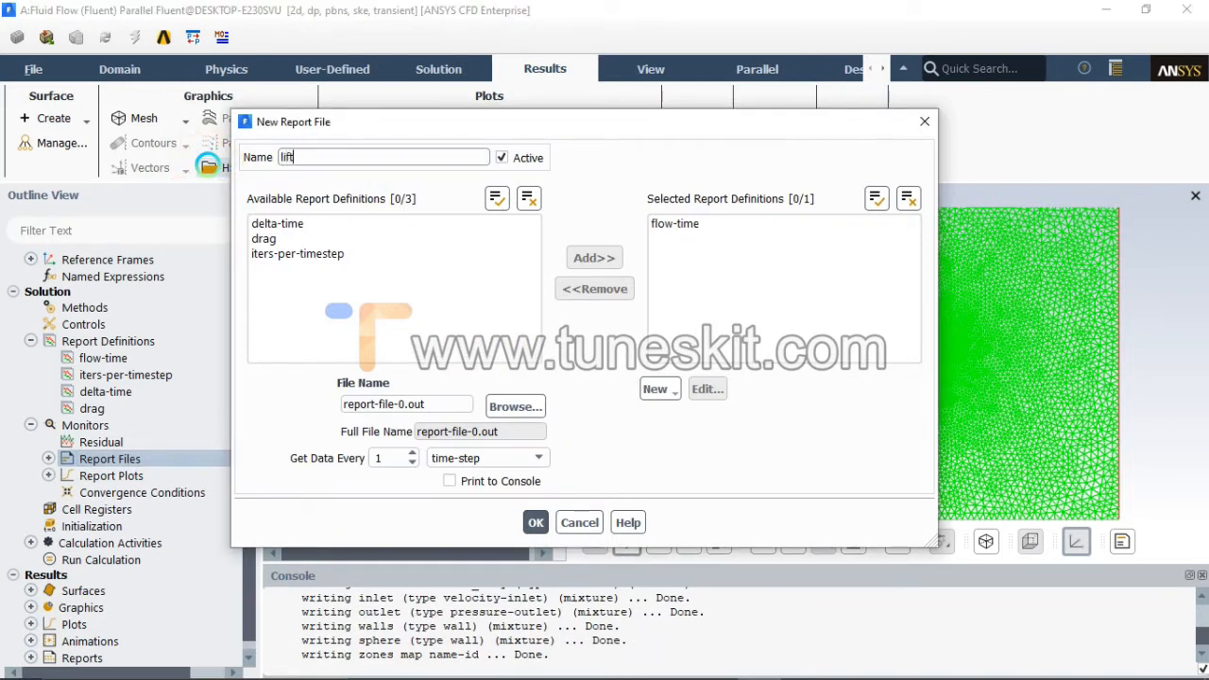
- Add a lift force report definition named lift, with the sphere as its wall zone
{"action": "left_click", "coordinate": [655, 389]}
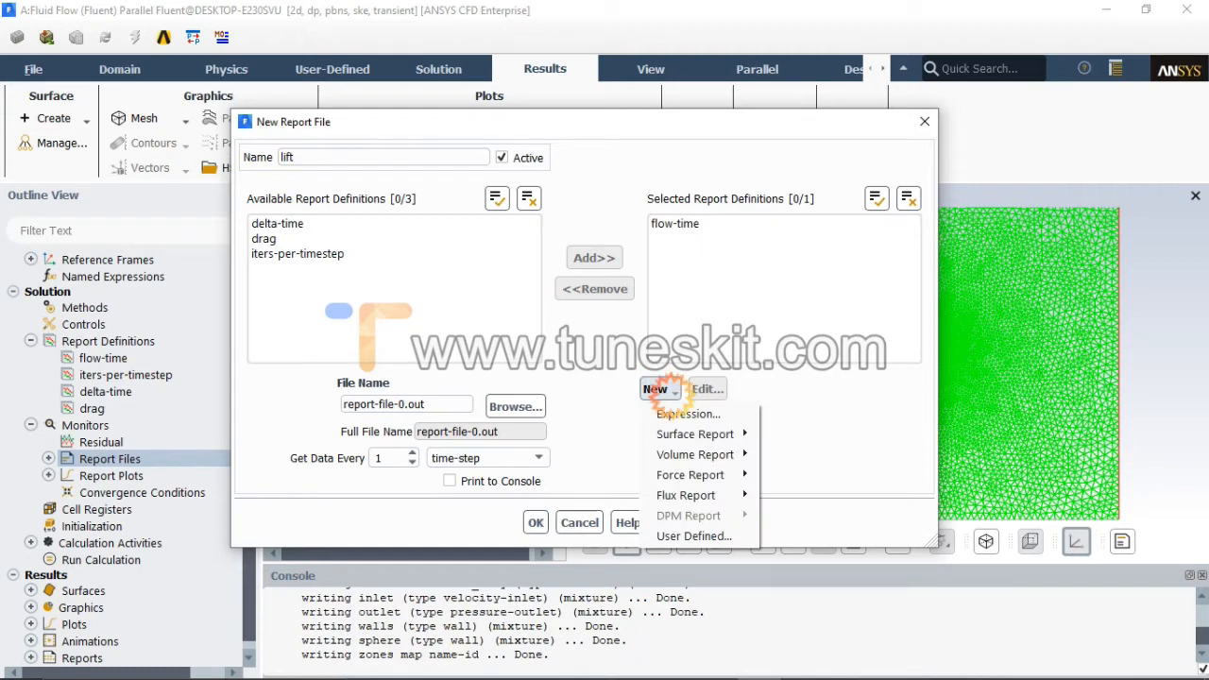
{"action": "mouse_move", "coordinate": [699, 474]}
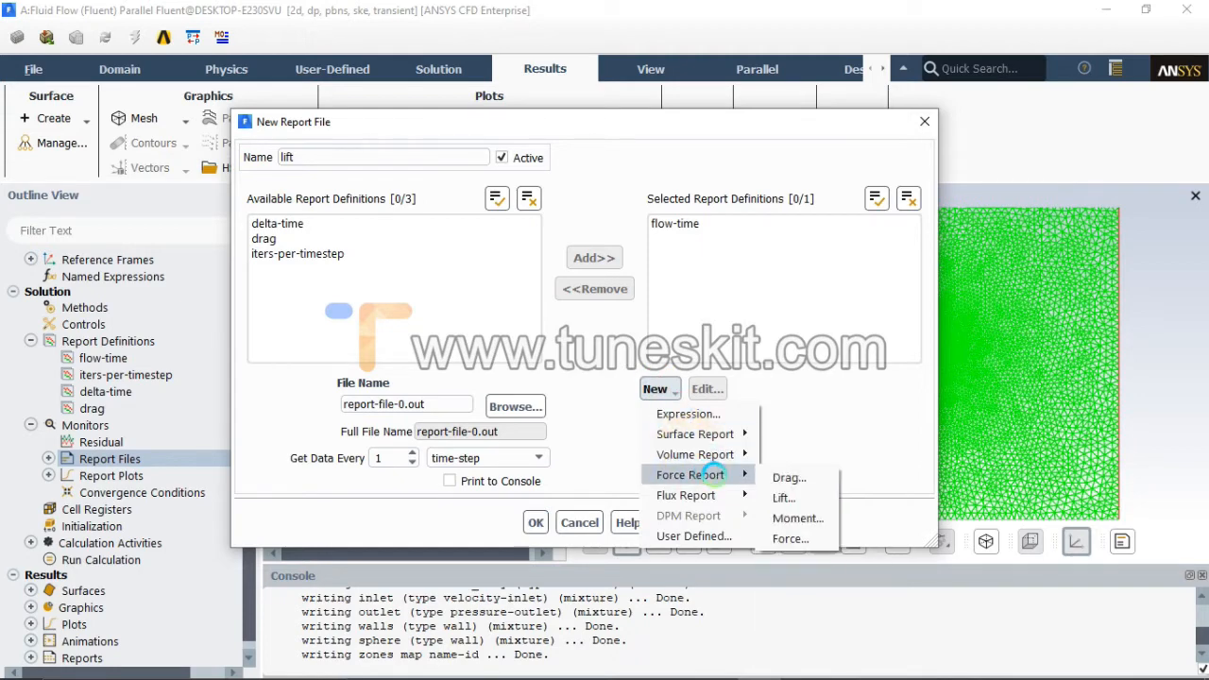
{"action": "left_click", "coordinate": [788, 495]}
{"action": "triple_click", "coordinate": [350, 55]}
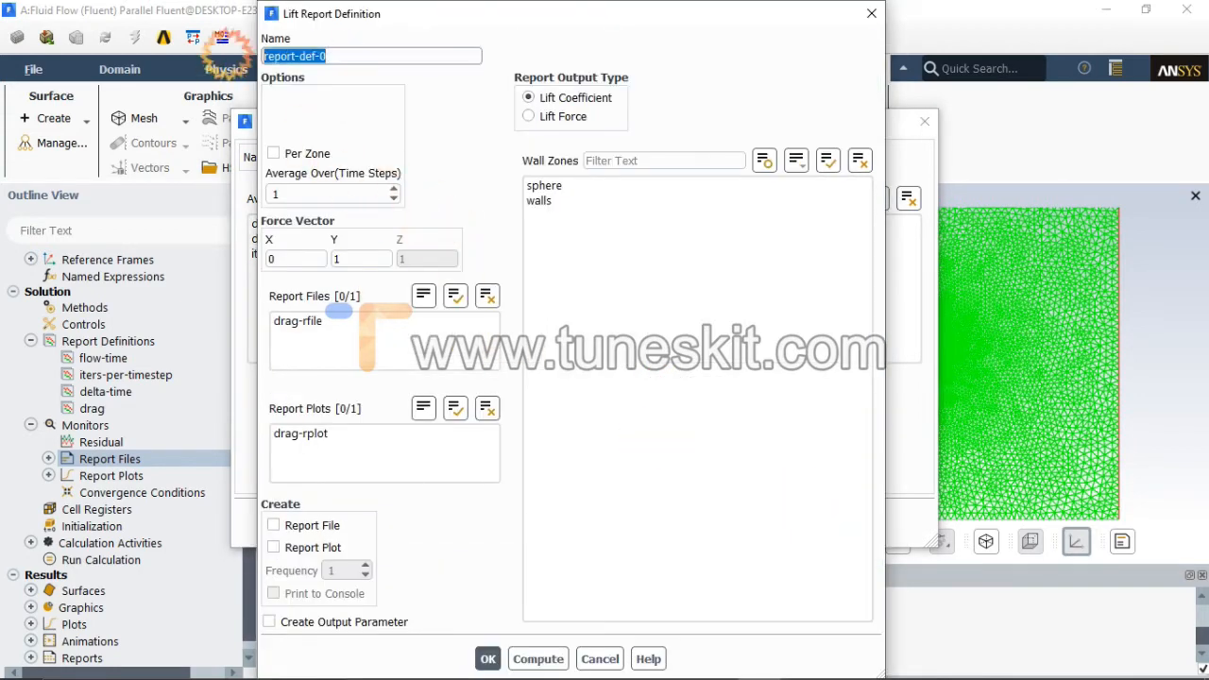
{"action": "type", "text": "lift"}
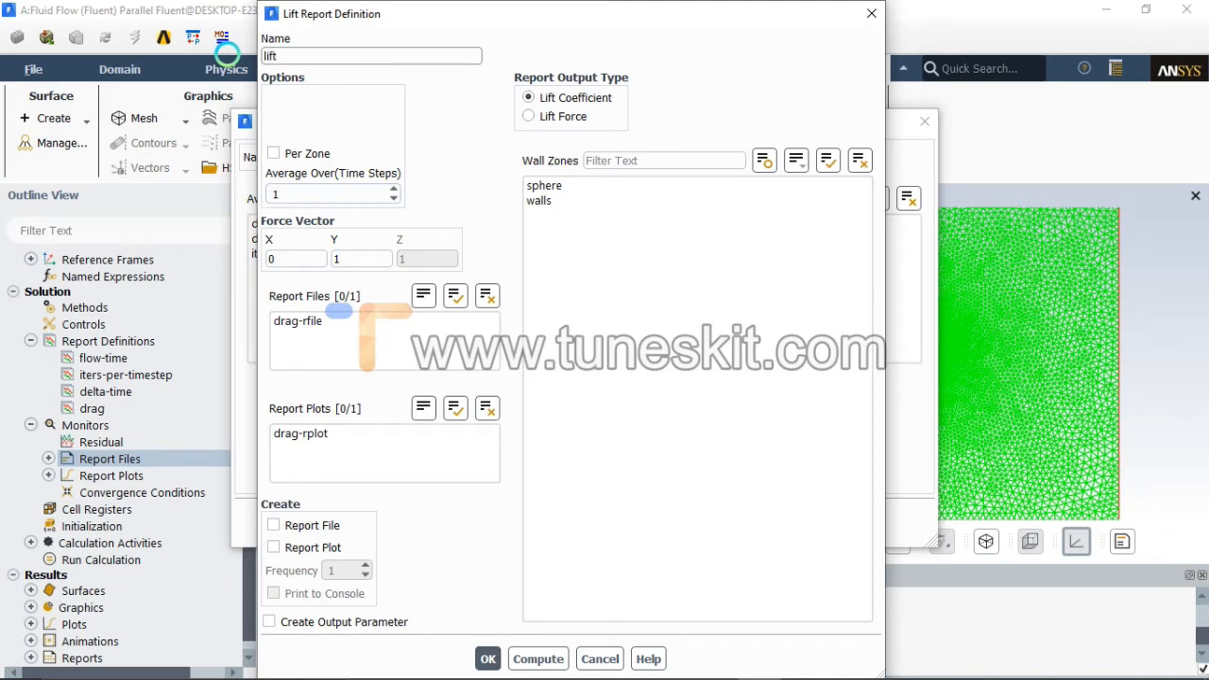
{"action": "left_click", "coordinate": [559, 185]}
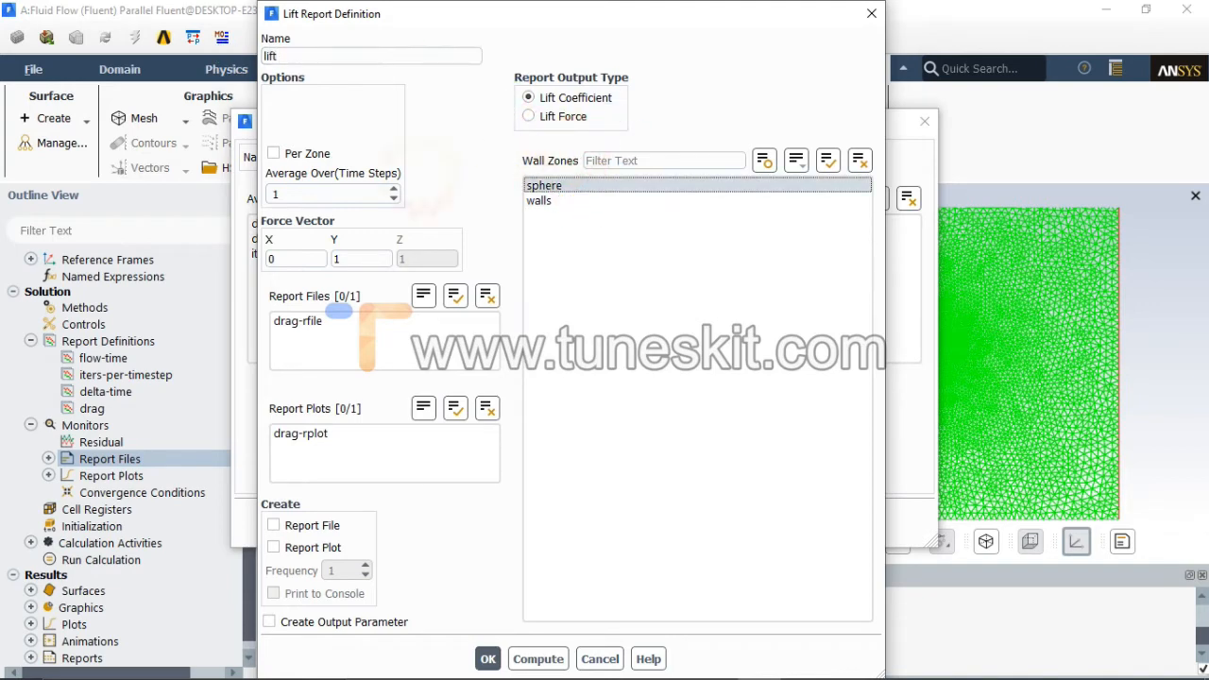
- Enable the report file, report plot, console printing and output parameter for the lift definition and accept it
{"action": "left_click", "coordinate": [318, 526]}
{"action": "left_click", "coordinate": [315, 547]}
{"action": "left_click", "coordinate": [324, 592]}
{"action": "left_click", "coordinate": [318, 621]}
{"action": "left_click", "coordinate": [299, 257]}
{"action": "left_click", "coordinate": [262, 55]}
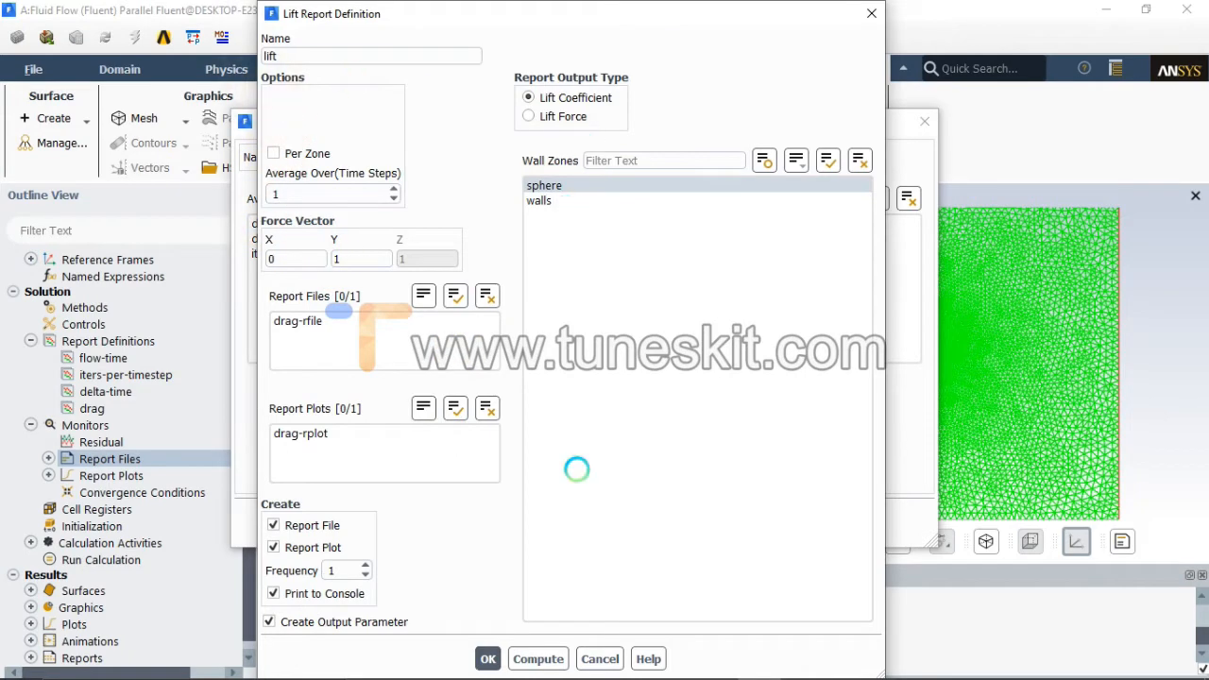
{"action": "left_click", "coordinate": [489, 658]}
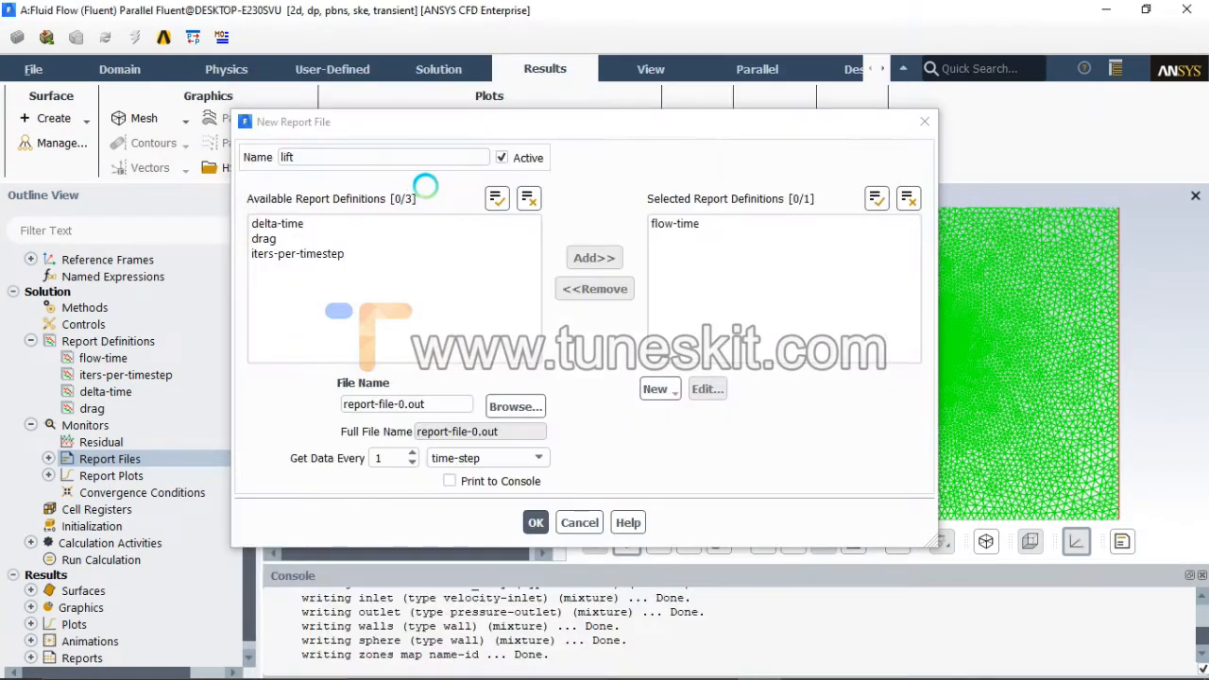
- Add a vertex average surface report definition named vortex for velocity magnitude on the vortex surface
{"action": "left_click_drag", "start_coordinate": [372, 157], "coordinate": [283, 157]}
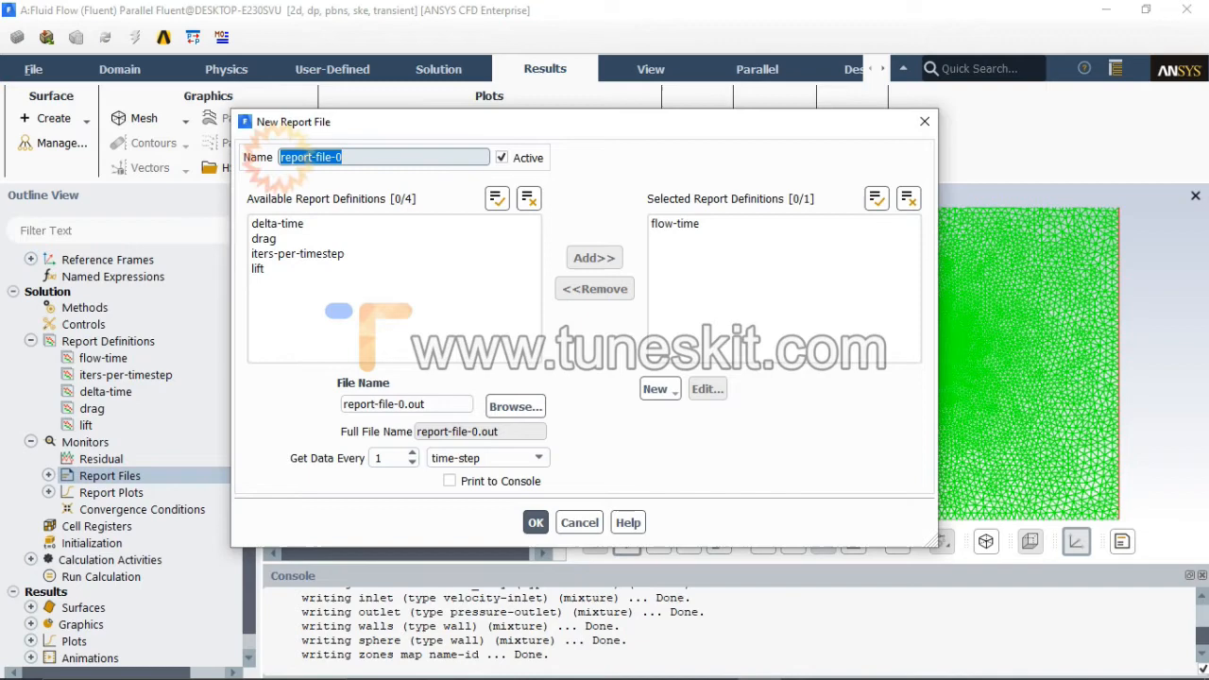
{"action": "type", "text": "vortex"}
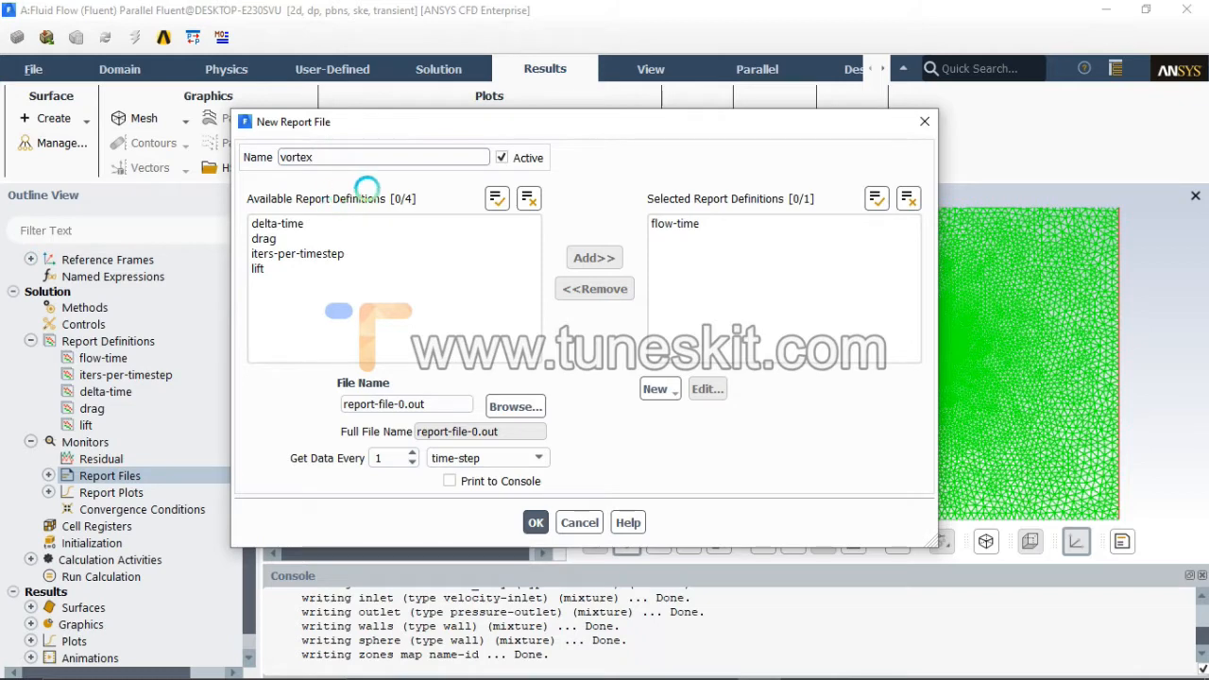
{"action": "left_click", "coordinate": [658, 388]}
{"action": "mouse_move", "coordinate": [699, 433]}
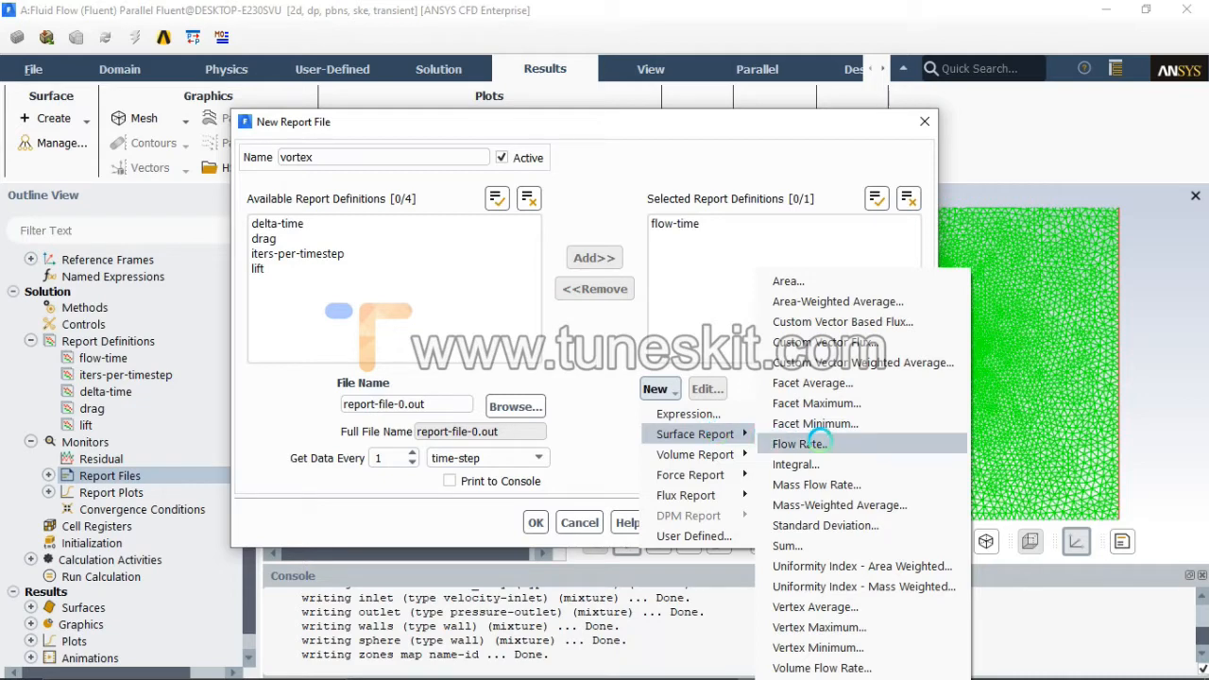
{"action": "left_click", "coordinate": [816, 607]}
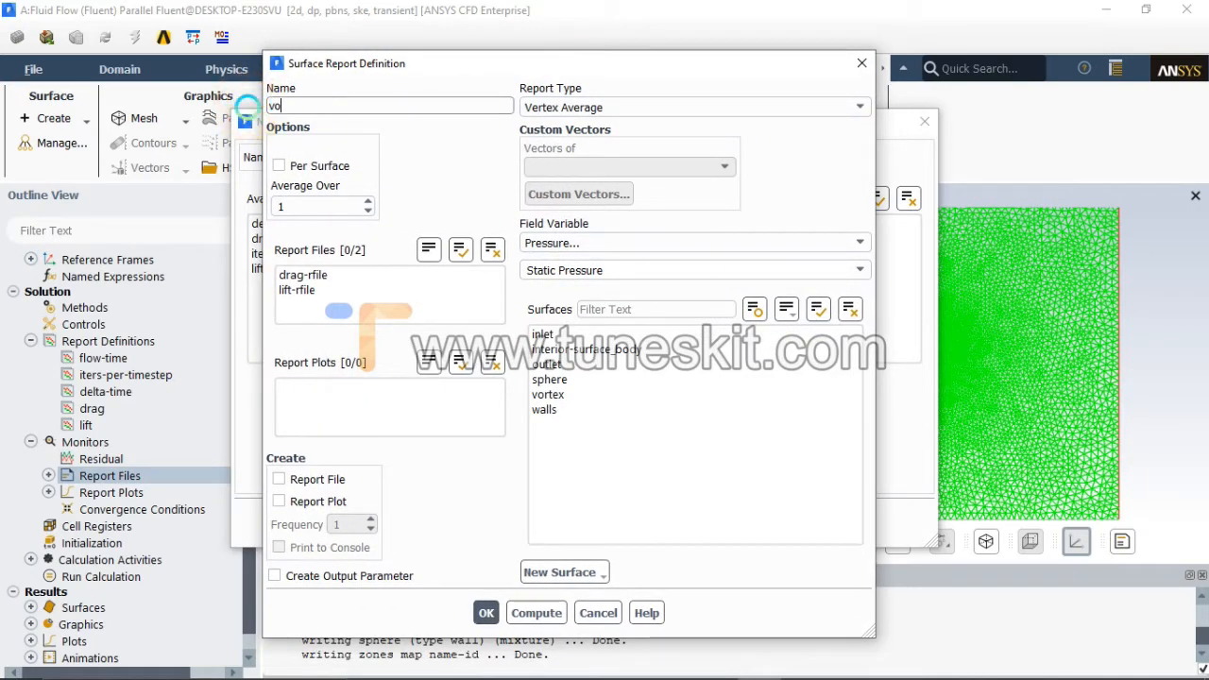
{"action": "type", "text": "rtex"}
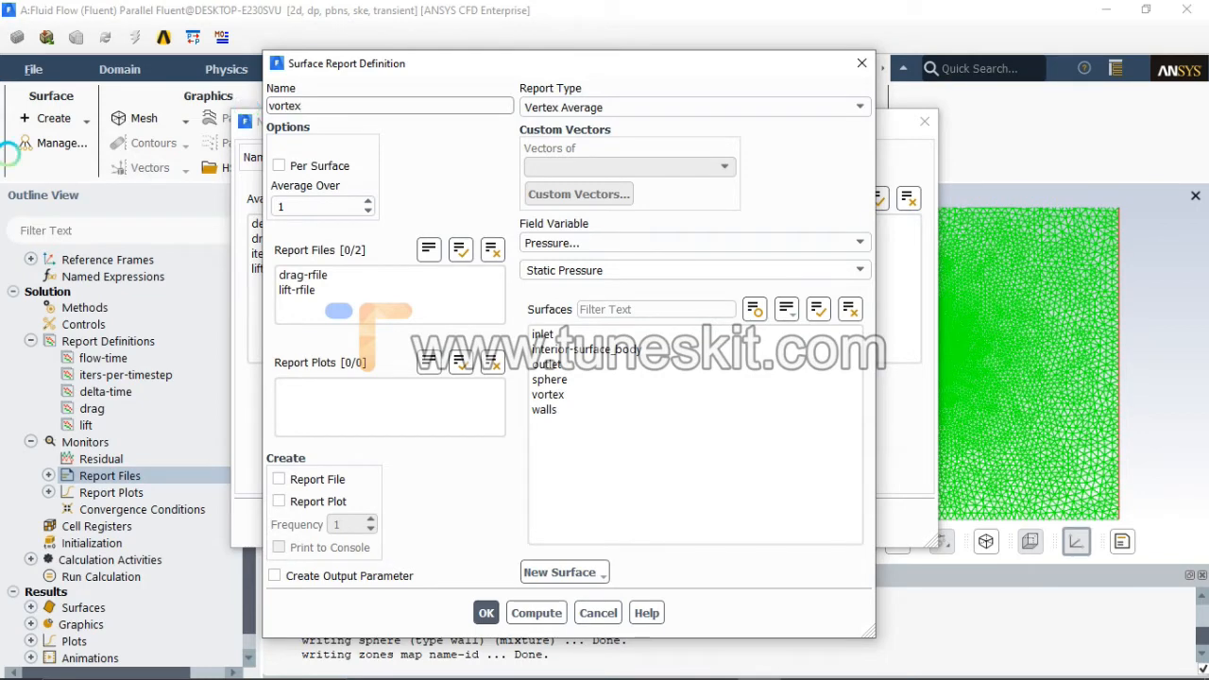
{"action": "left_click", "coordinate": [553, 242]}
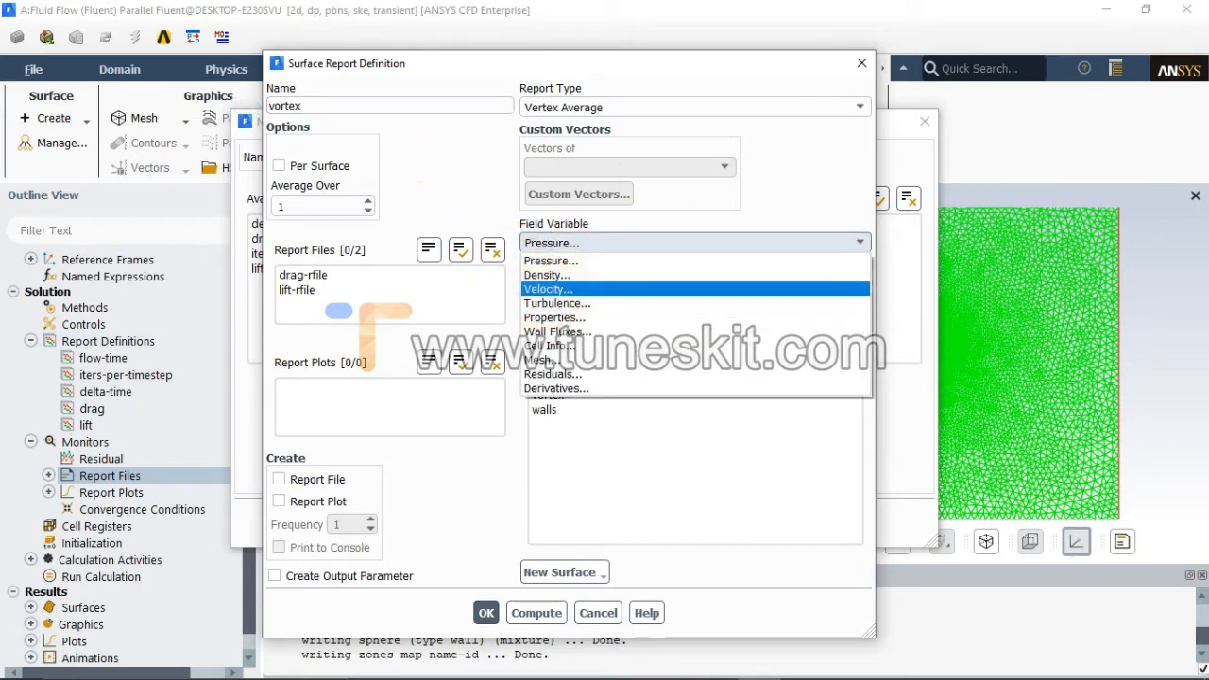
{"action": "left_click", "coordinate": [552, 289]}
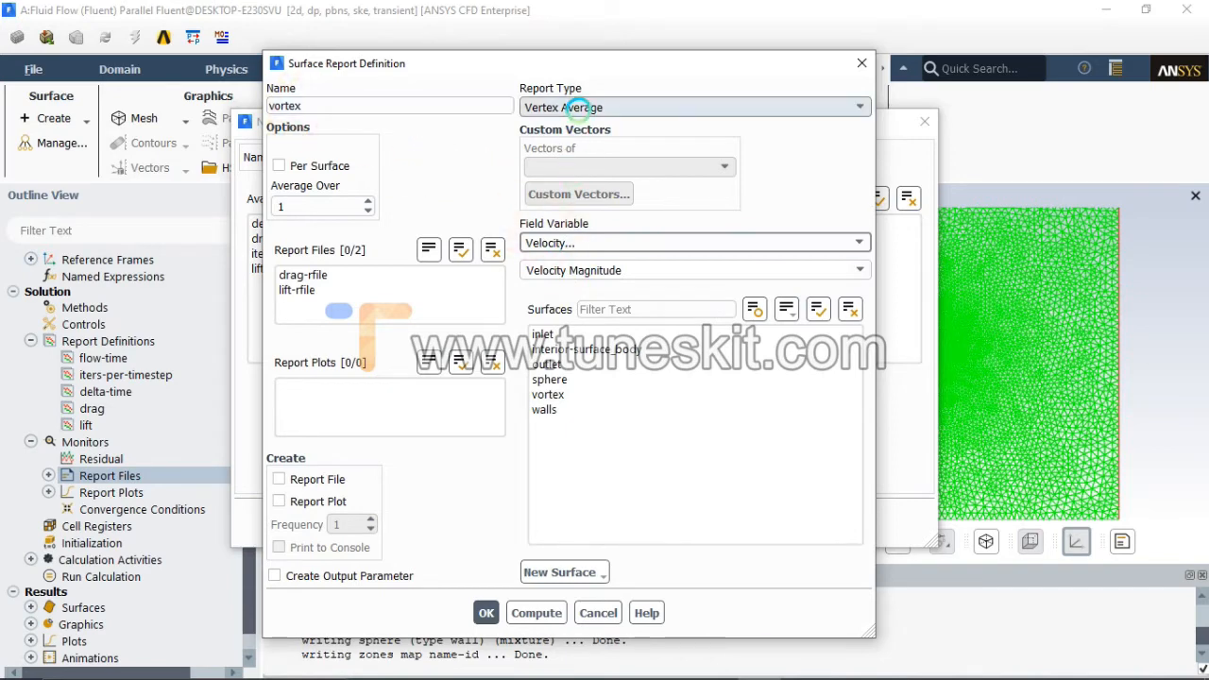
{"action": "left_click", "coordinate": [557, 394]}
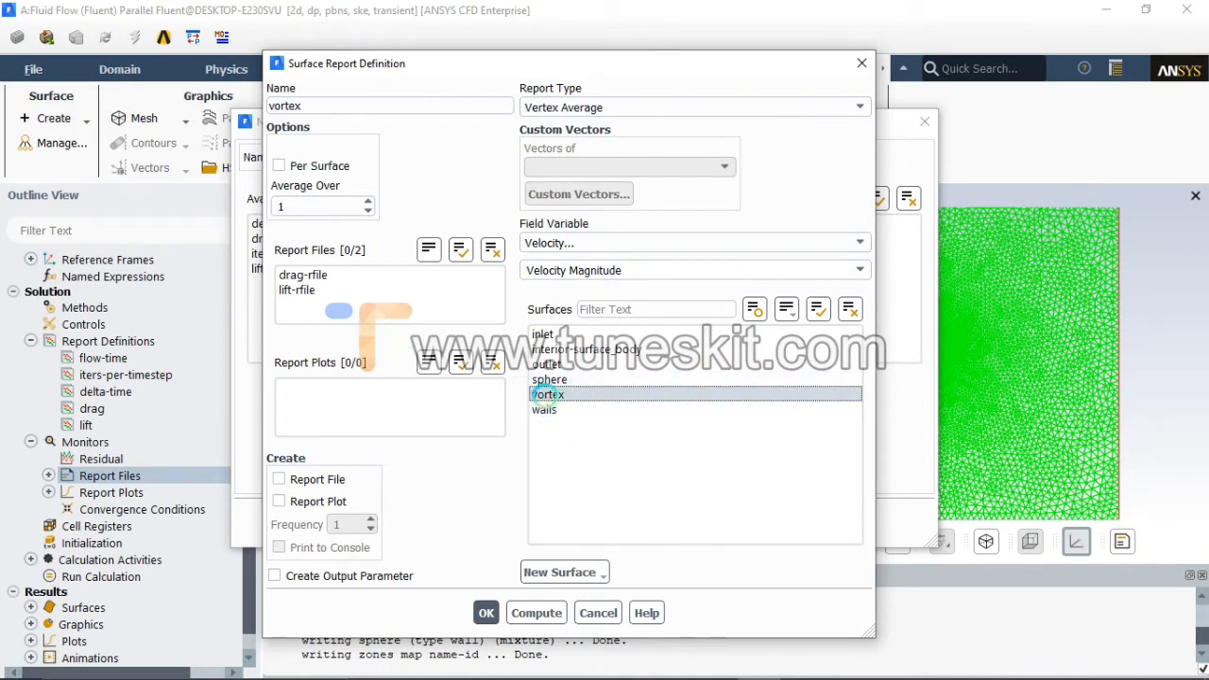
- Enable the report file, report plot, console printing and output parameter for the vortex definition, accept it and discard the unneeded new report file
{"action": "left_click", "coordinate": [317, 479]}
{"action": "left_click", "coordinate": [319, 501]}
{"action": "left_click", "coordinate": [336, 549]}
{"action": "left_click", "coordinate": [335, 573]}
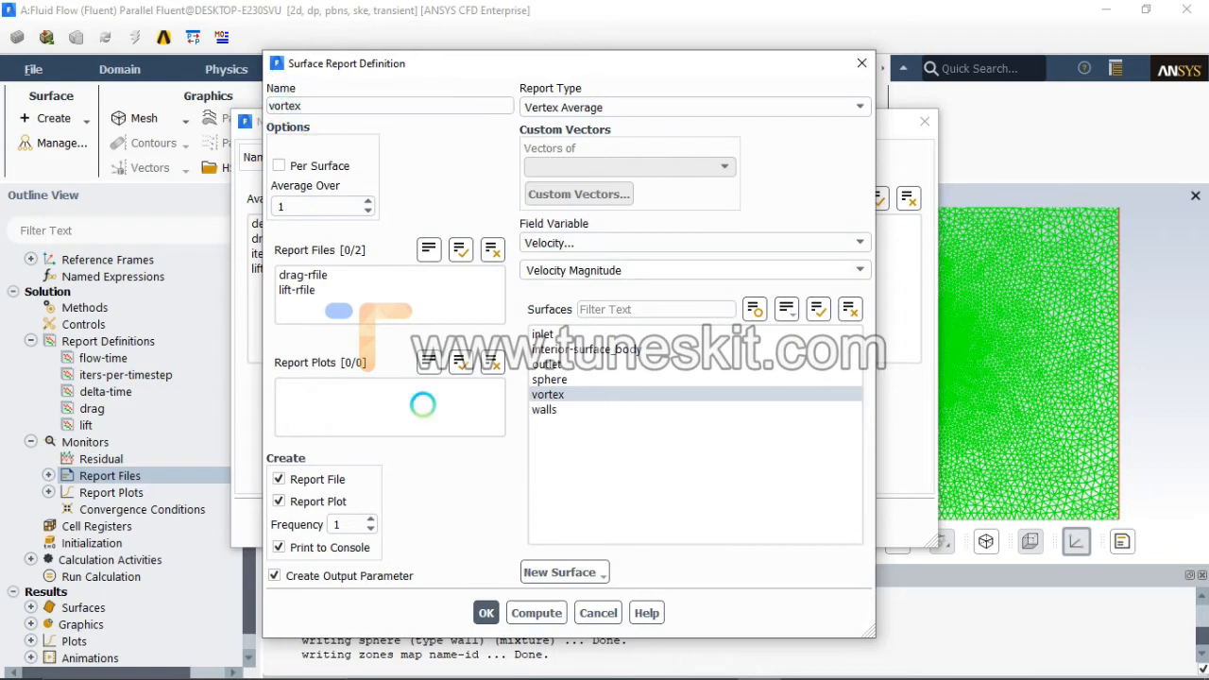
{"action": "left_click", "coordinate": [484, 609]}
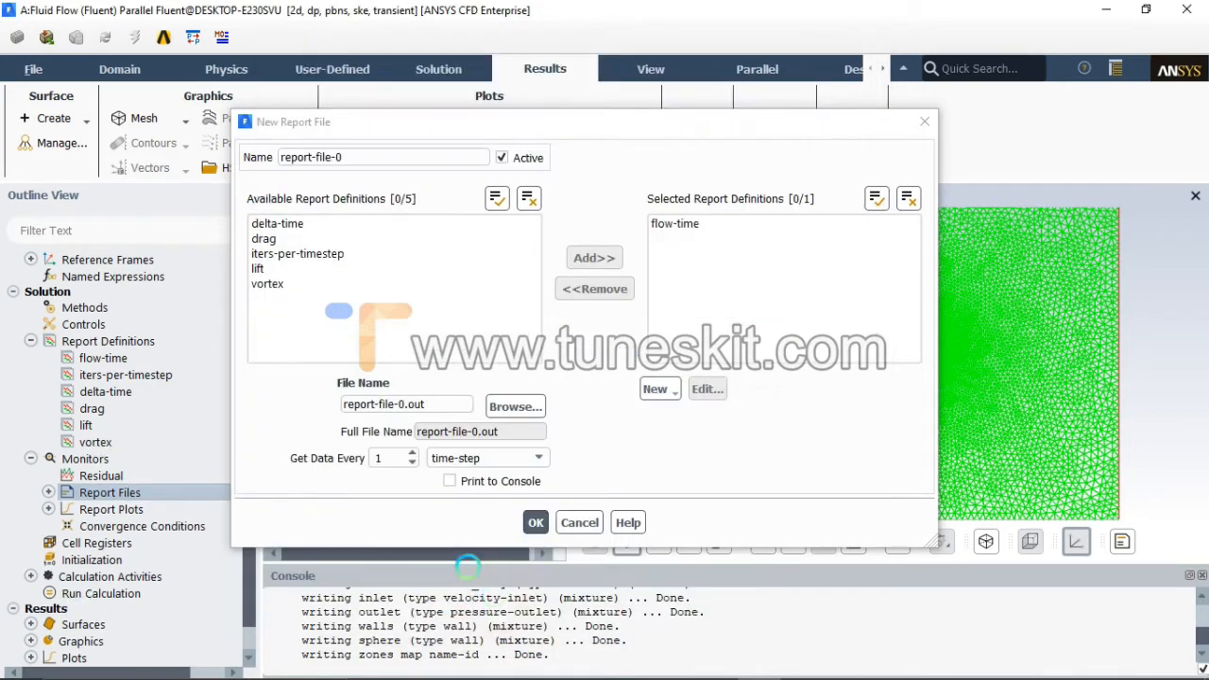
{"action": "left_click", "coordinate": [579, 522]}
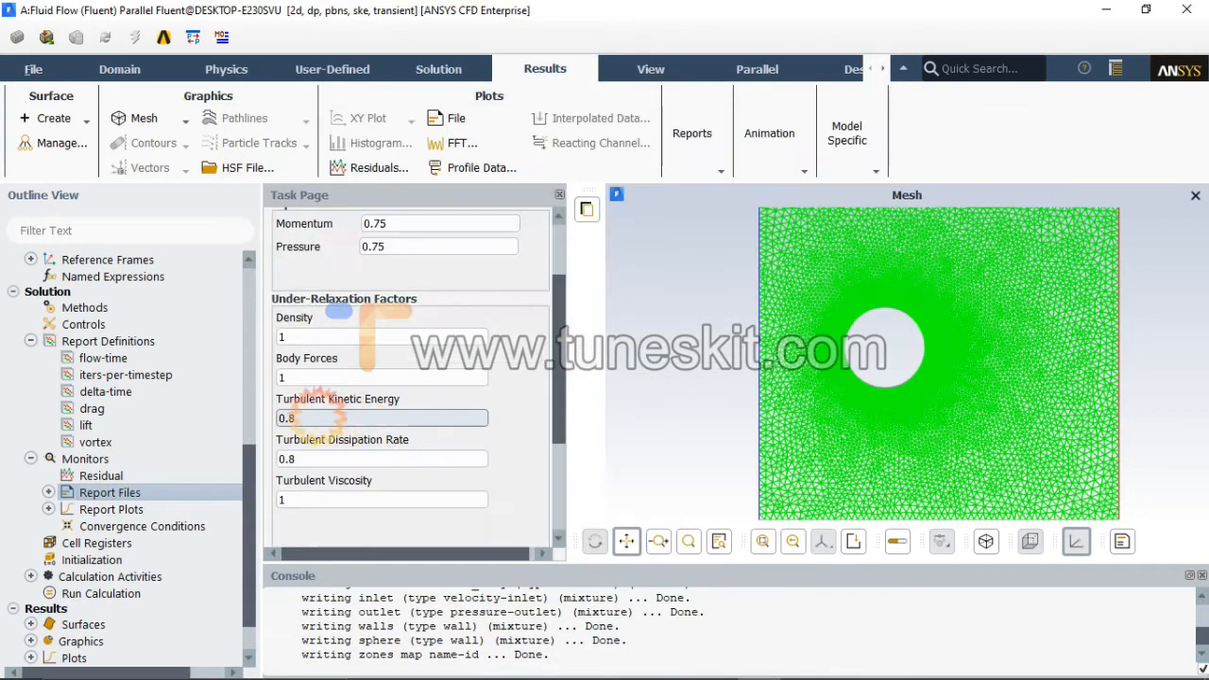
{"action": "scroll", "coordinate": [227, 493], "scroll_direction": "down", "scroll_amount": 1}
{"action": "left_click", "coordinate": [48, 445]}
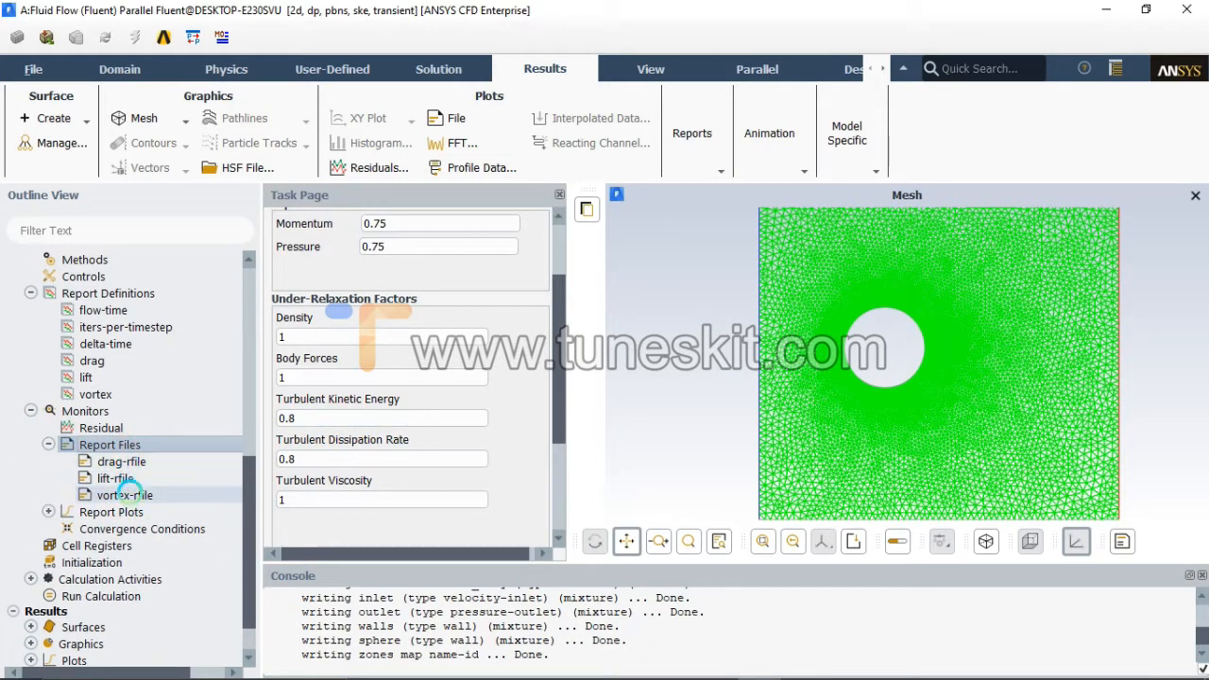
- Initialize the solution with standard initialization, computing the initial values from the inlet
{"action": "scroll", "coordinate": [249, 502], "scroll_direction": "down", "scroll_amount": 1}
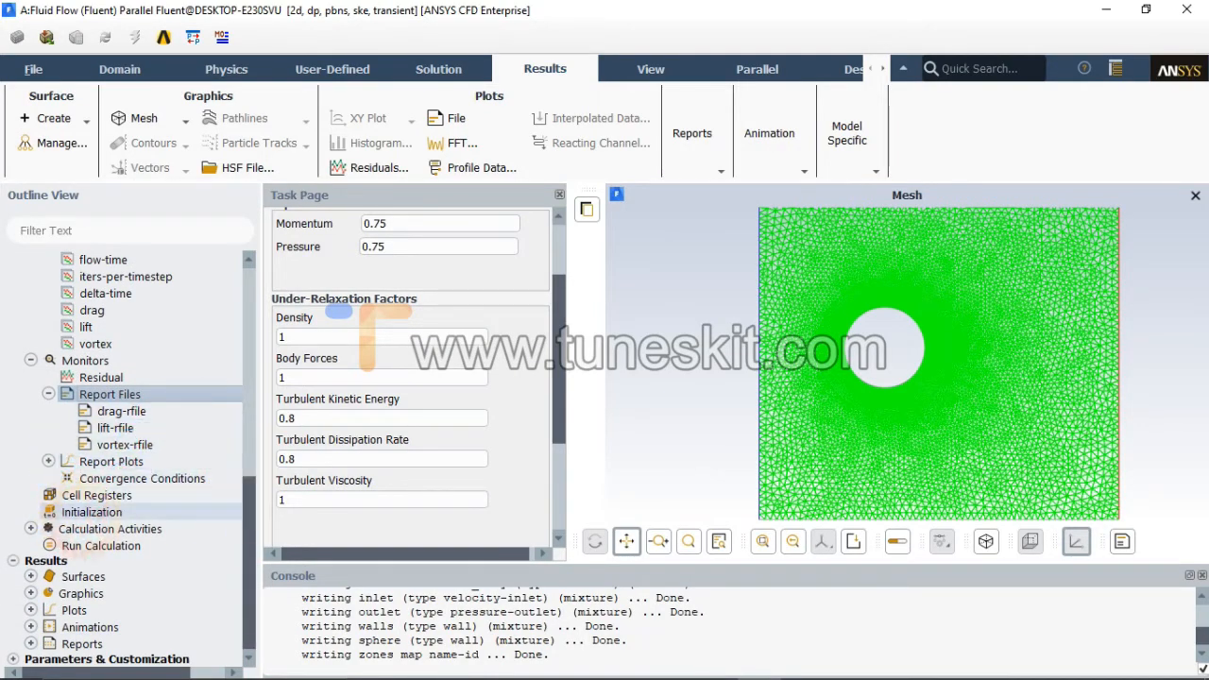
{"action": "left_click", "coordinate": [92, 512]}
{"action": "left_click", "coordinate": [392, 340]}
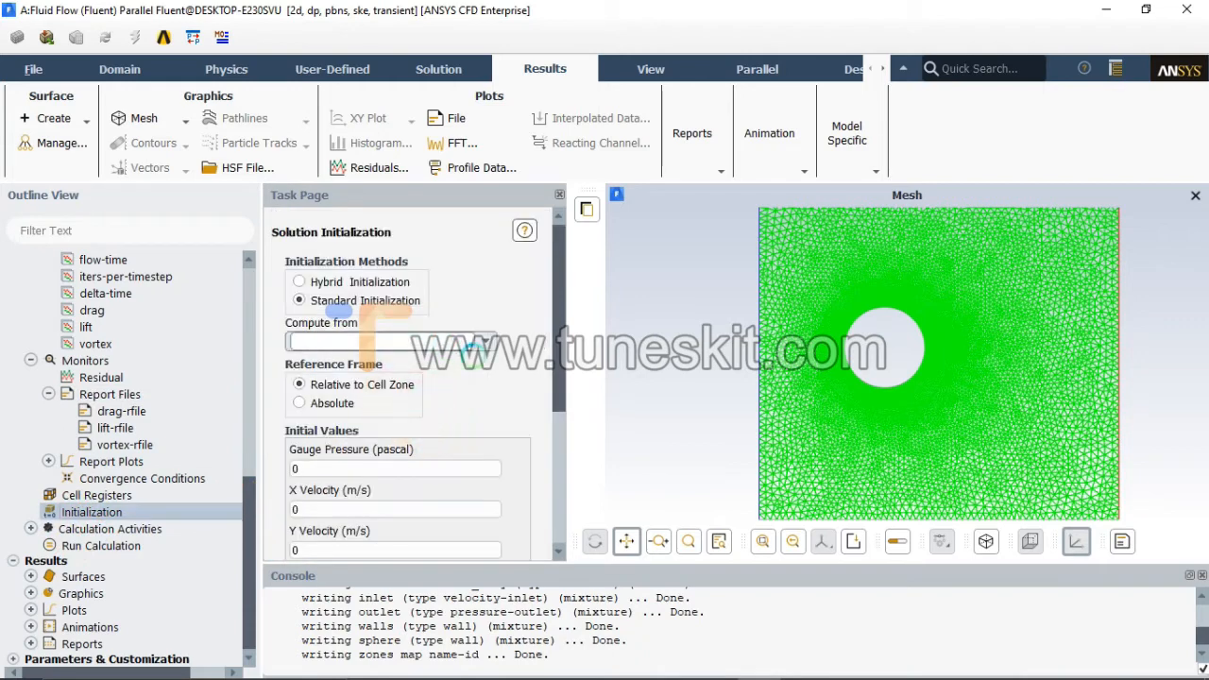
{"action": "left_click", "coordinate": [315, 376]}
{"action": "left_click_drag", "start_coordinate": [568, 354], "coordinate": [547, 471]}
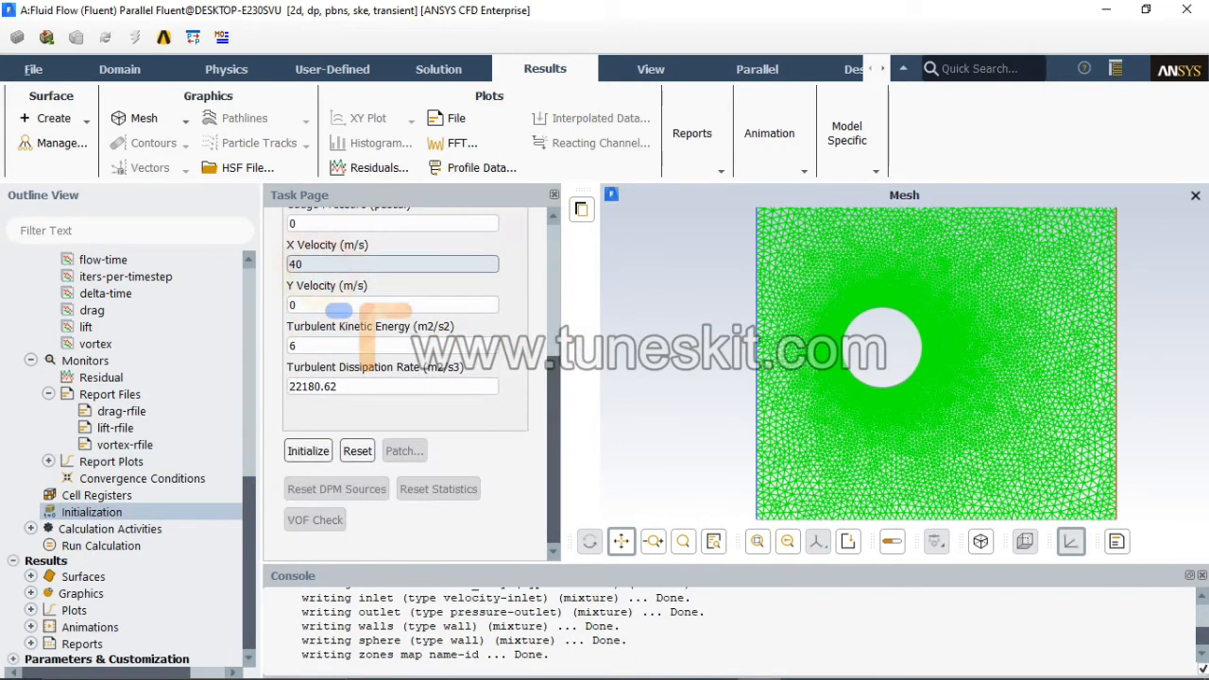
{"action": "scroll", "coordinate": [425, 397], "scroll_direction": "up", "scroll_amount": 3}
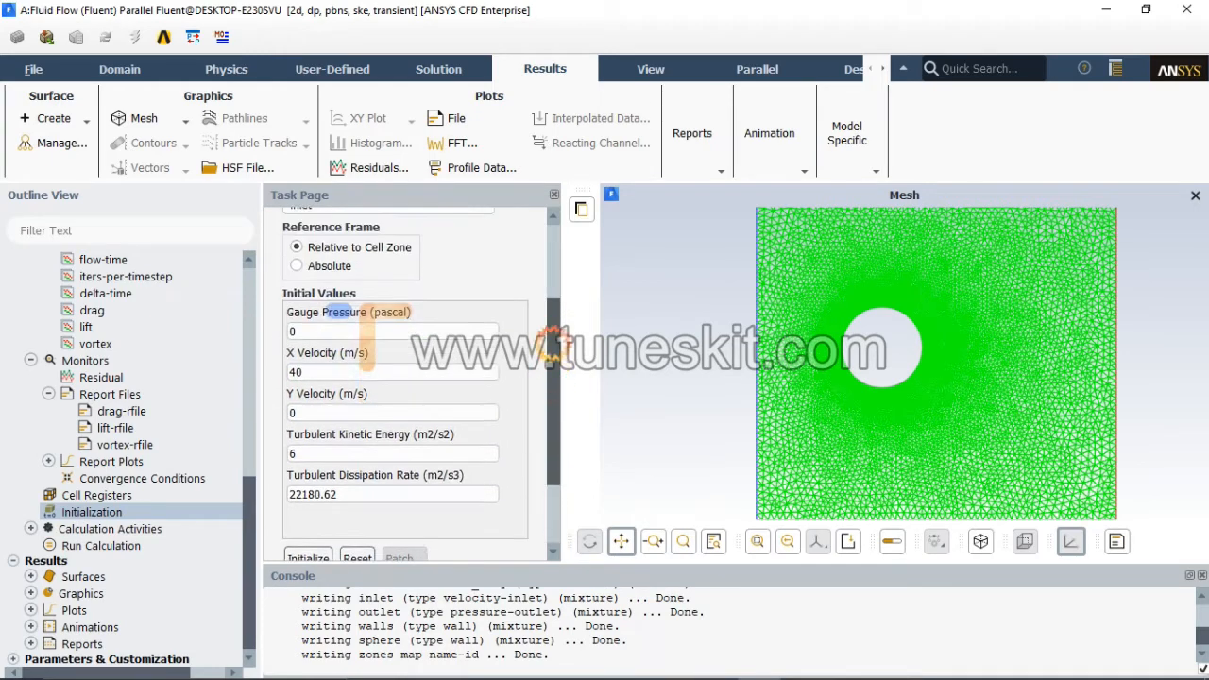
{"action": "scroll", "coordinate": [378, 397], "scroll_direction": "up", "scroll_amount": 2}
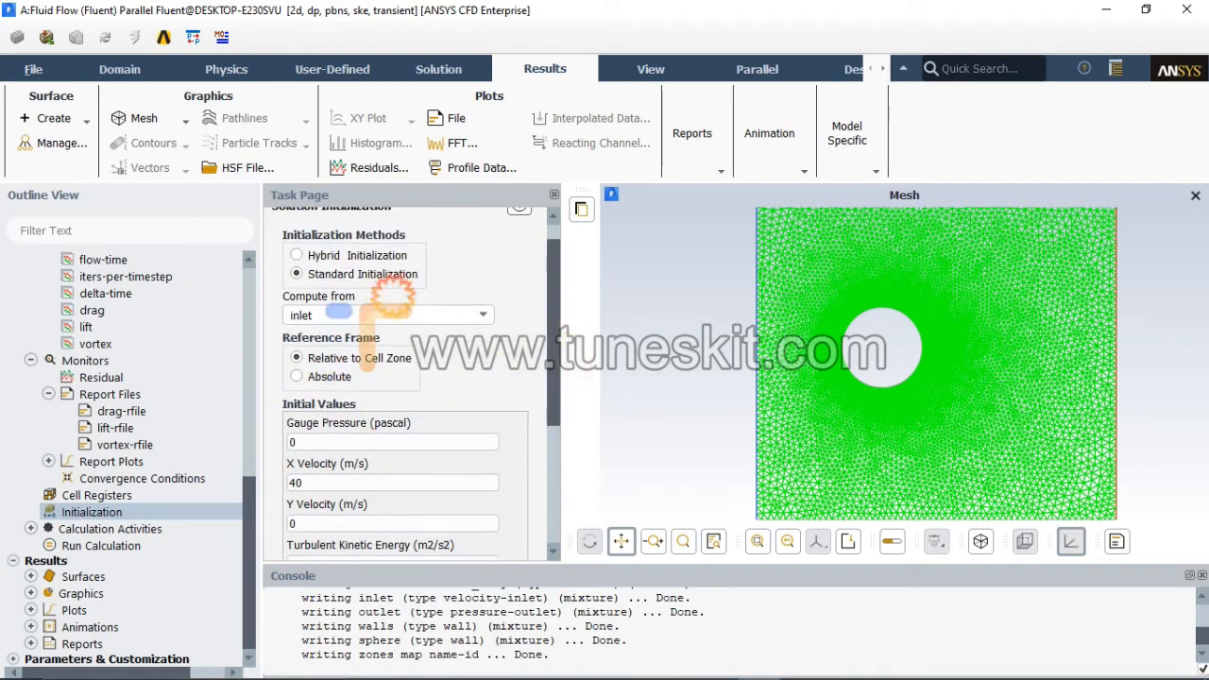
{"action": "left_click_drag", "start_coordinate": [552, 327], "coordinate": [554, 481]}
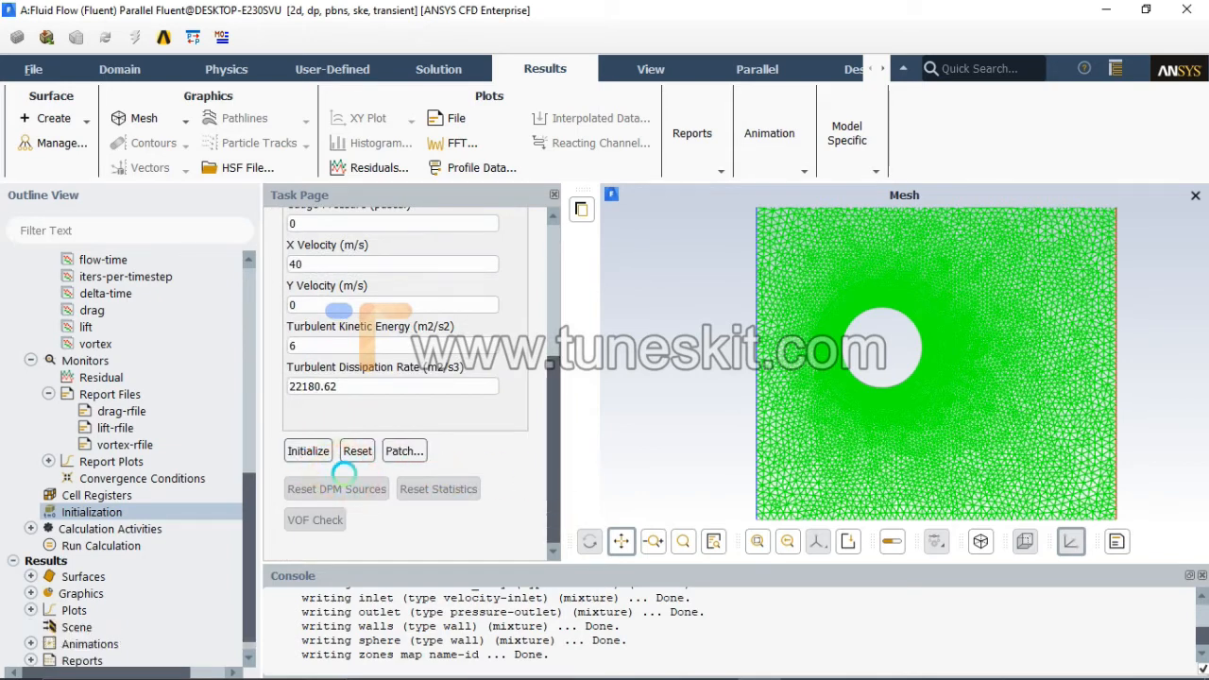
- Create and display a filled velocity magnitude contour named contour-v on all surfaces
{"action": "scroll", "coordinate": [231, 534], "scroll_direction": "down", "scroll_amount": 1}
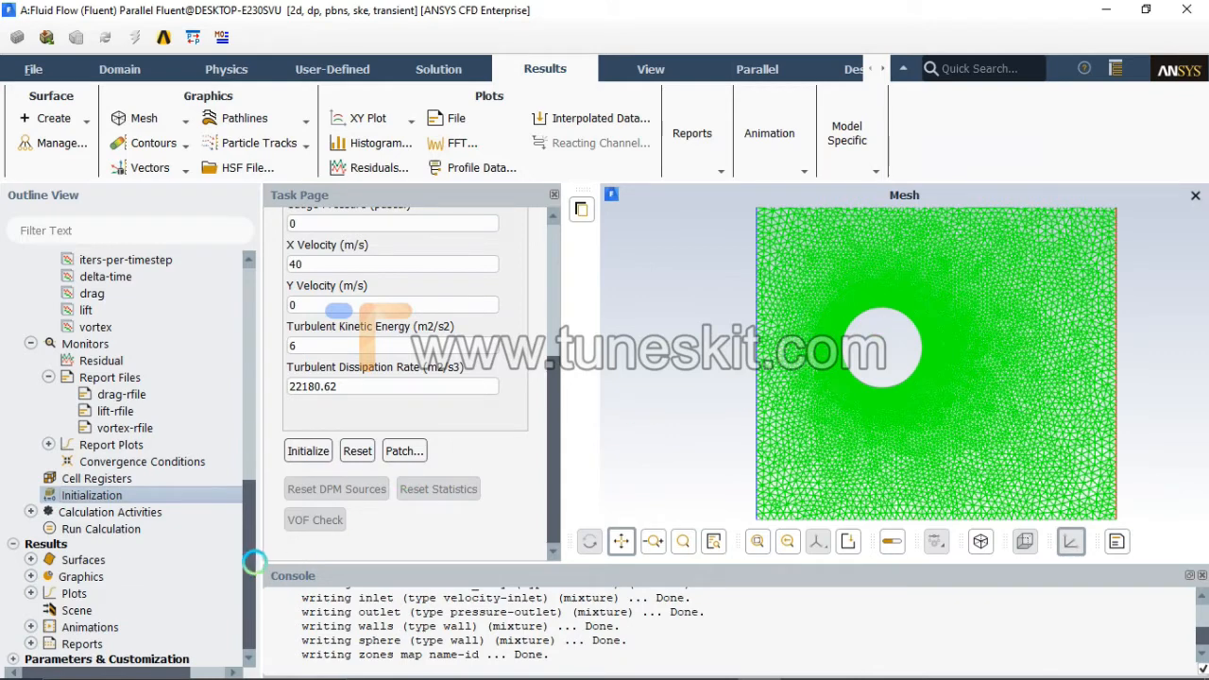
{"action": "double_click", "coordinate": [80, 628]}
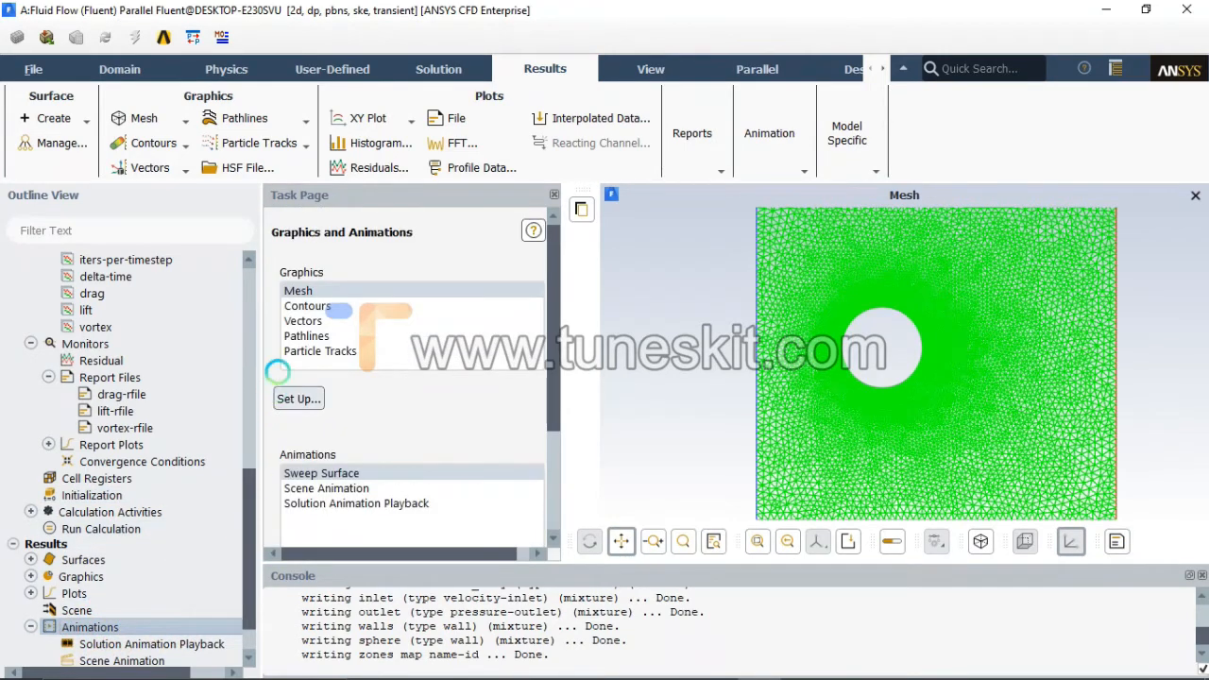
{"action": "left_click", "coordinate": [285, 307]}
{"action": "left_click", "coordinate": [299, 399]}
{"action": "left_click_drag", "start_coordinate": [380, 378], "coordinate": [425, 236]}
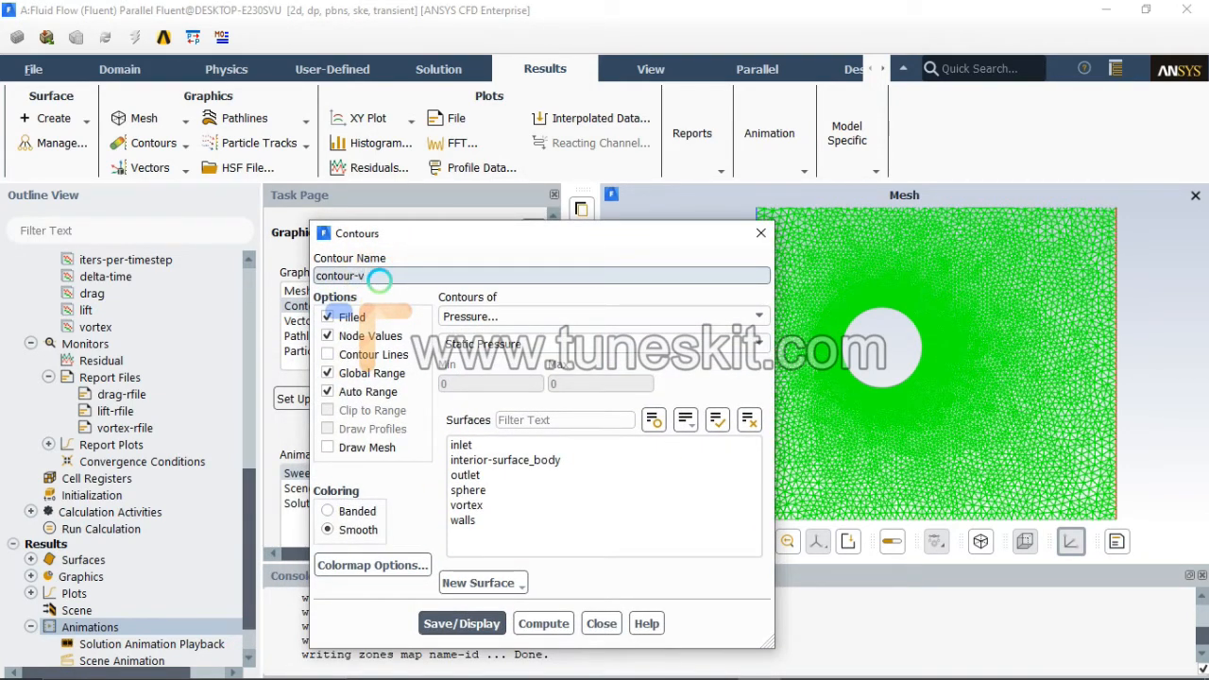
{"action": "left_click", "coordinate": [481, 316]}
{"action": "left_click", "coordinate": [531, 278]}
{"action": "left_click", "coordinate": [518, 461]}
{"action": "left_click_drag", "start_coordinate": [463, 520], "coordinate": [461, 444]}
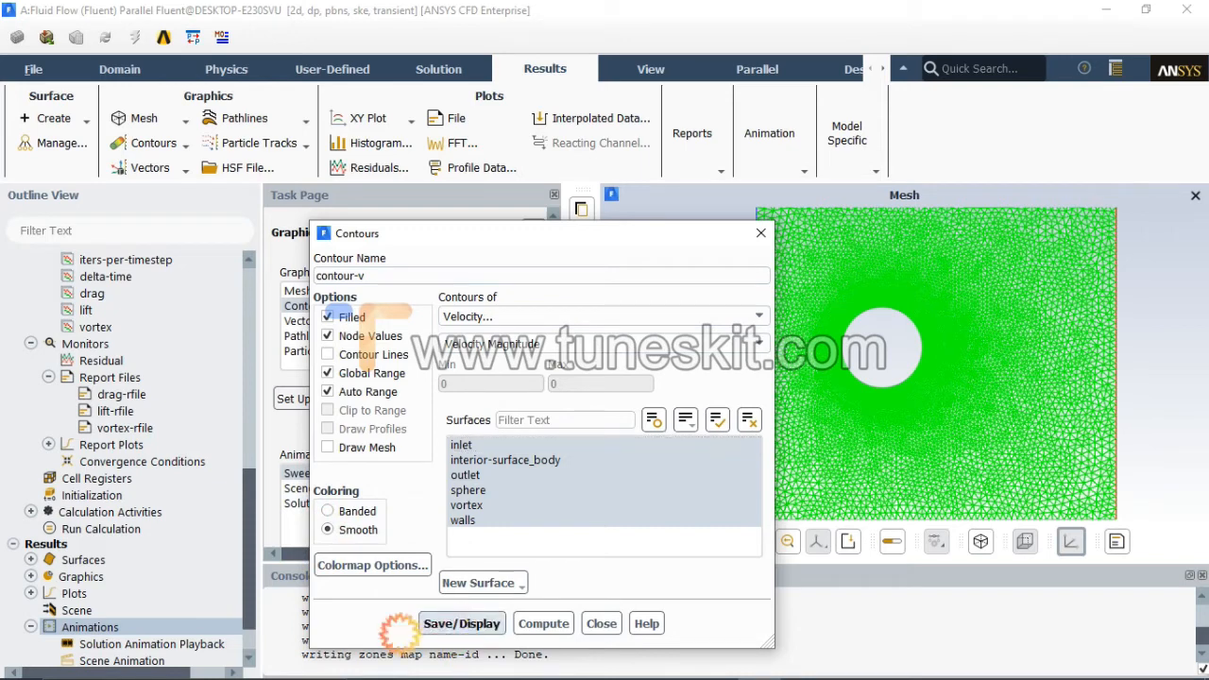
{"action": "left_click", "coordinate": [444, 625]}
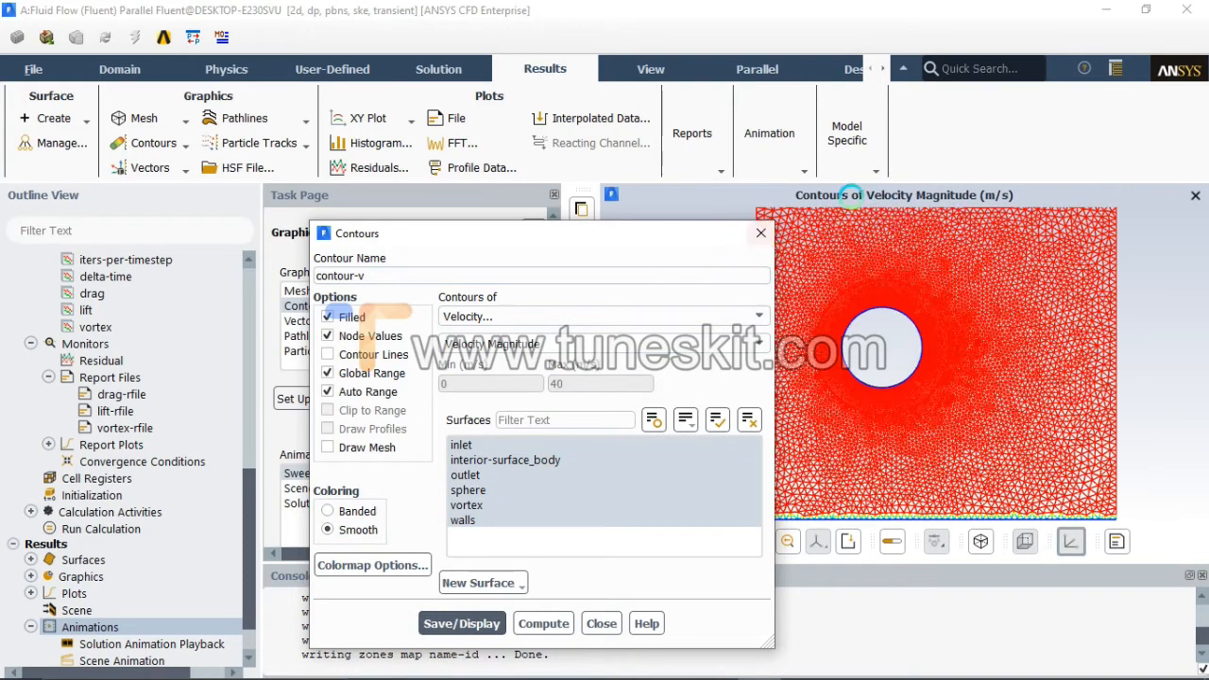
{"action": "left_click", "coordinate": [762, 233]}
- Create and display a filled static pressure contour named contour-p on all surfaces
{"action": "double_click", "coordinate": [112, 627]}
{"action": "left_click", "coordinate": [377, 473]}
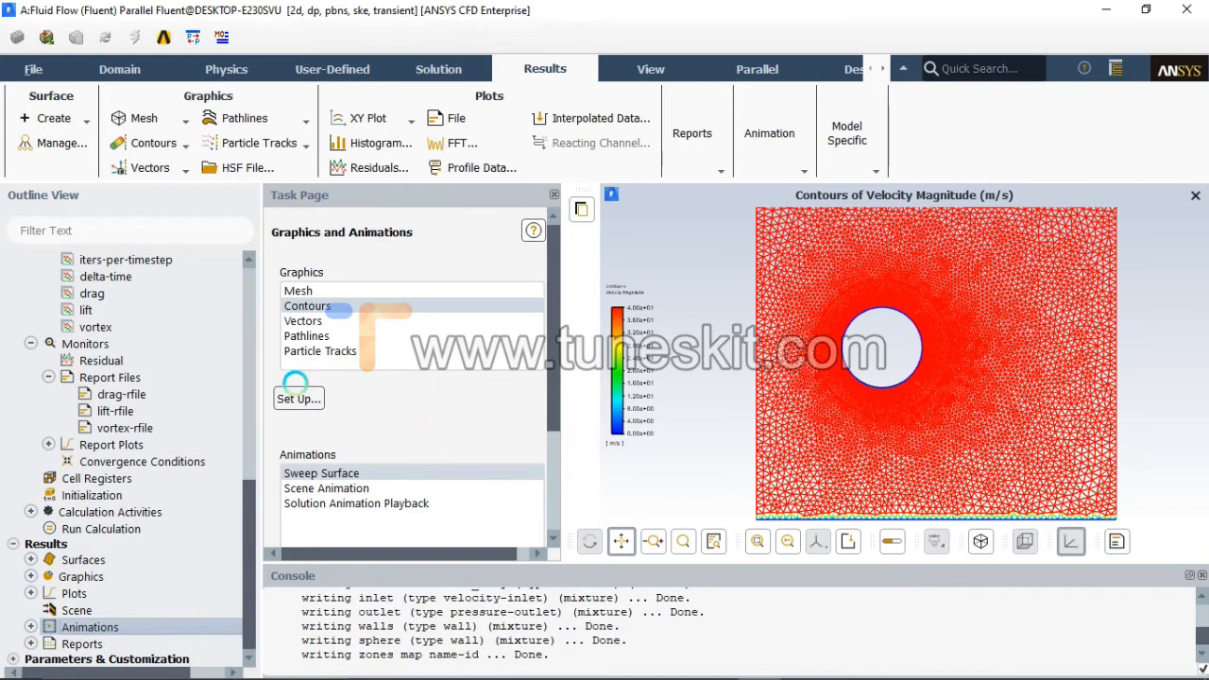
{"action": "left_click", "coordinate": [326, 307]}
{"action": "left_click", "coordinate": [299, 398]}
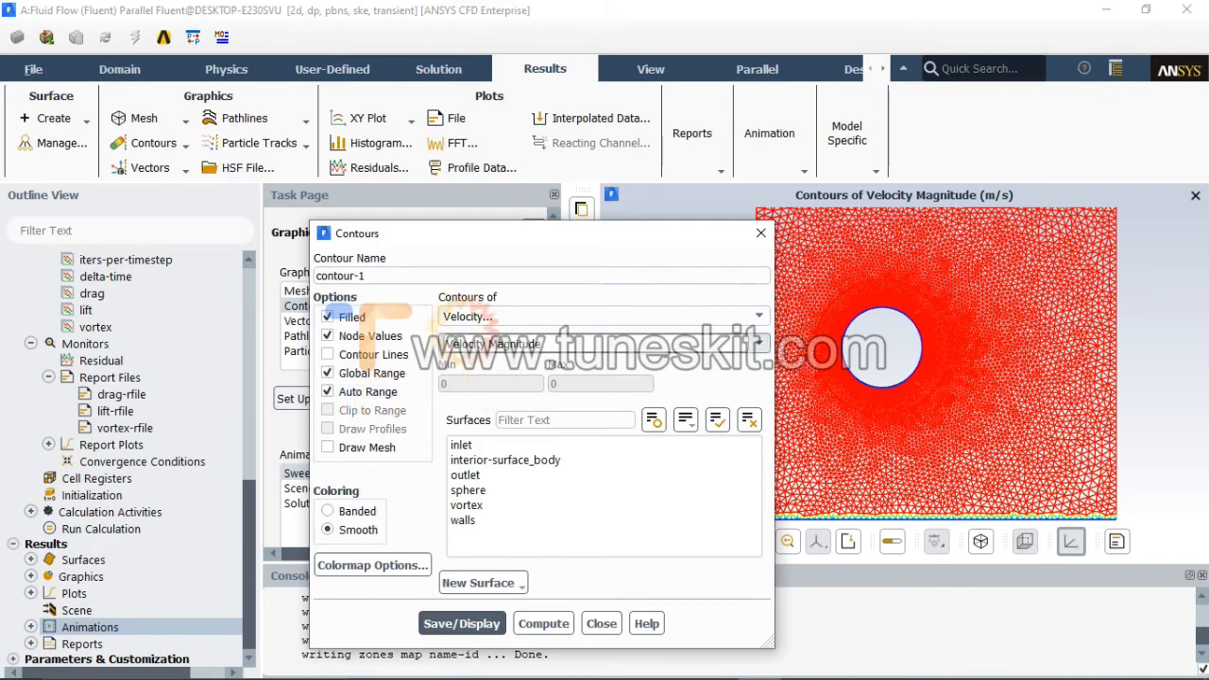
{"action": "left_click", "coordinate": [394, 276]}
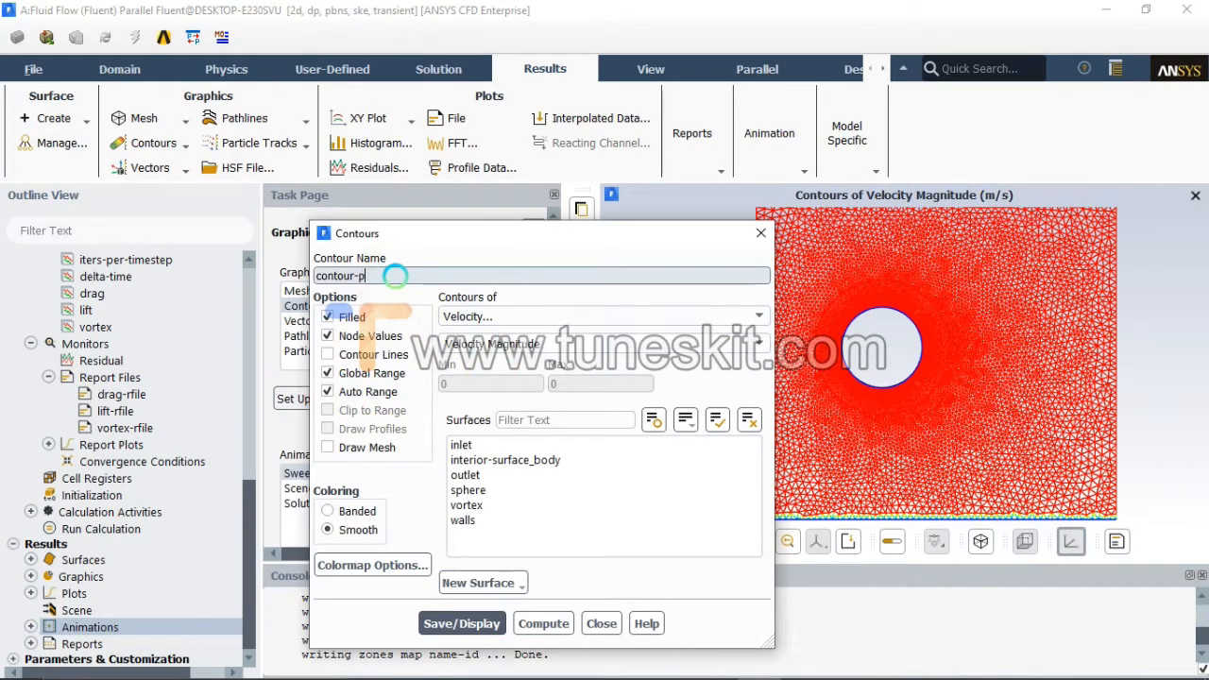
{"action": "left_click", "coordinate": [515, 317]}
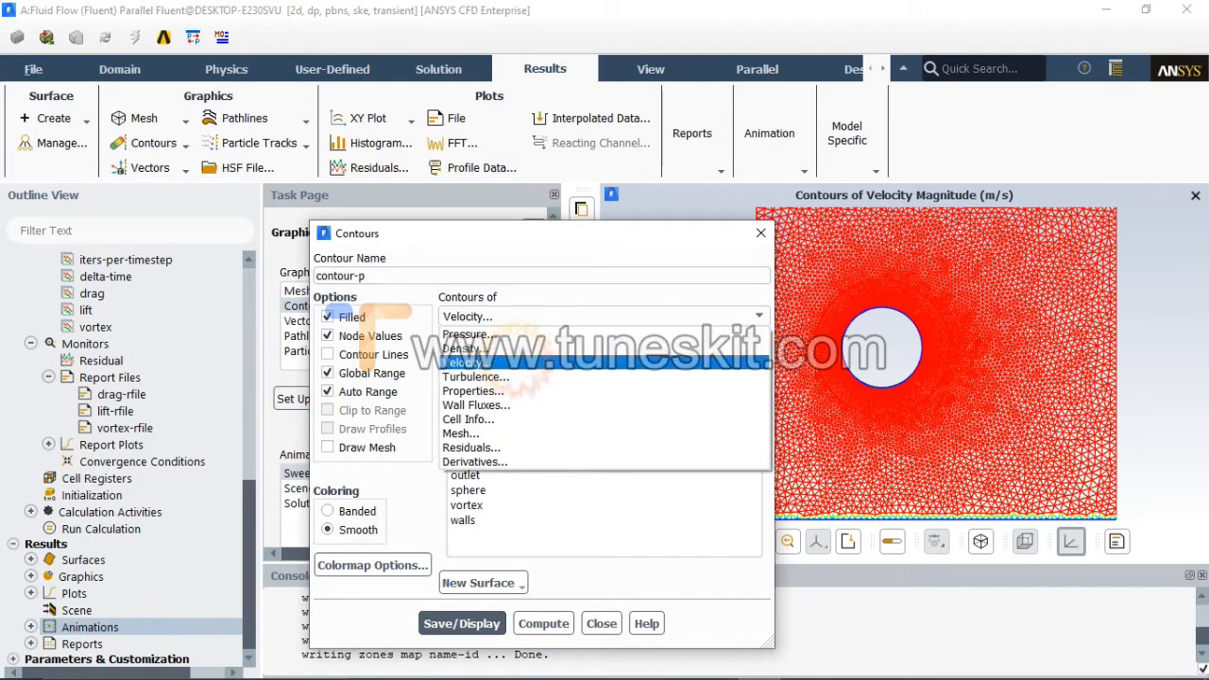
{"action": "left_click", "coordinate": [518, 334]}
{"action": "left_click", "coordinate": [529, 315]}
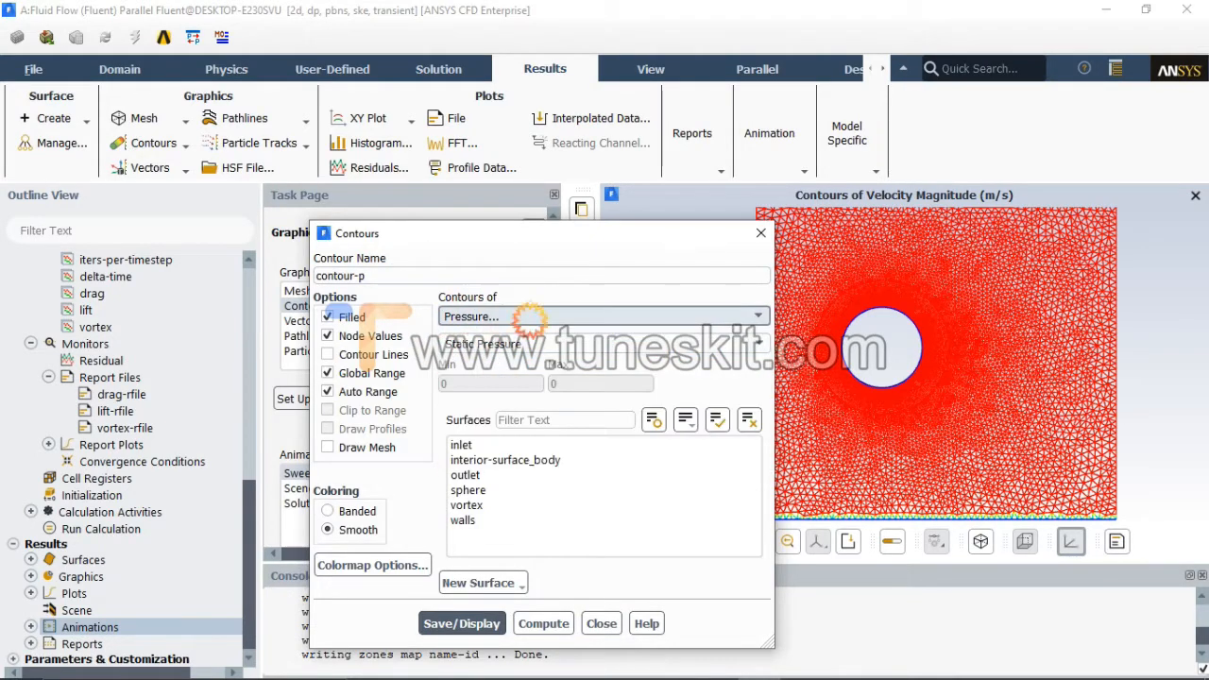
{"action": "left_click", "coordinate": [521, 334]}
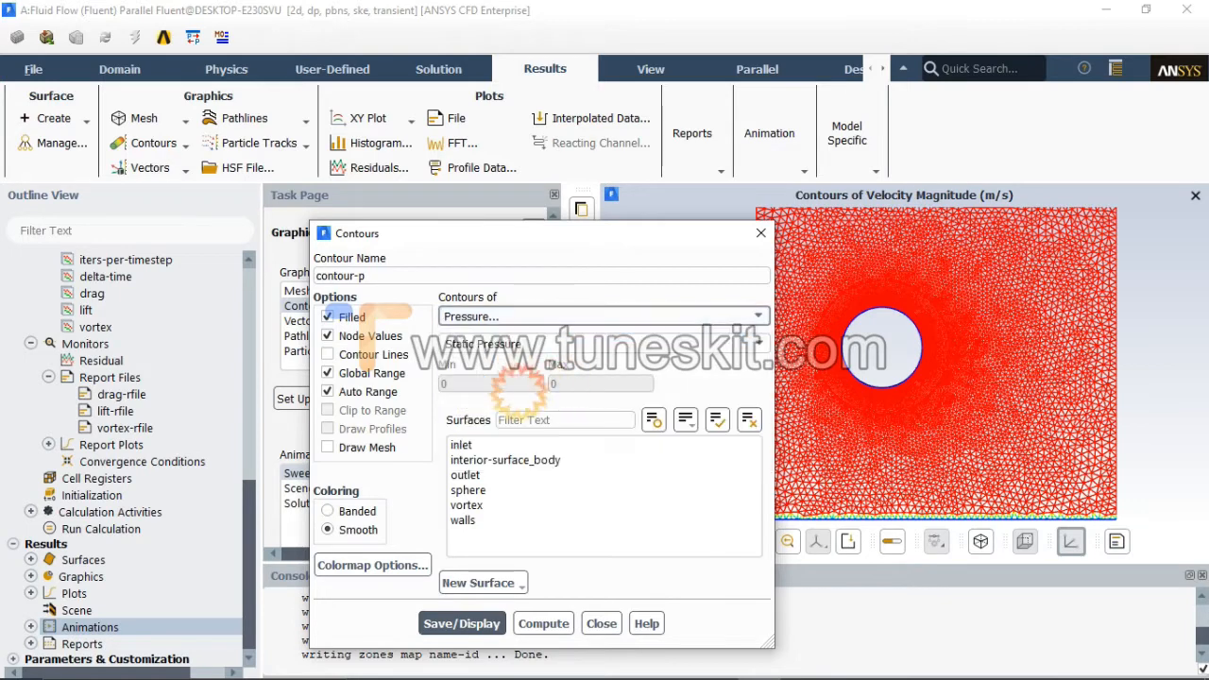
{"action": "left_click_drag", "start_coordinate": [494, 535], "coordinate": [504, 445]}
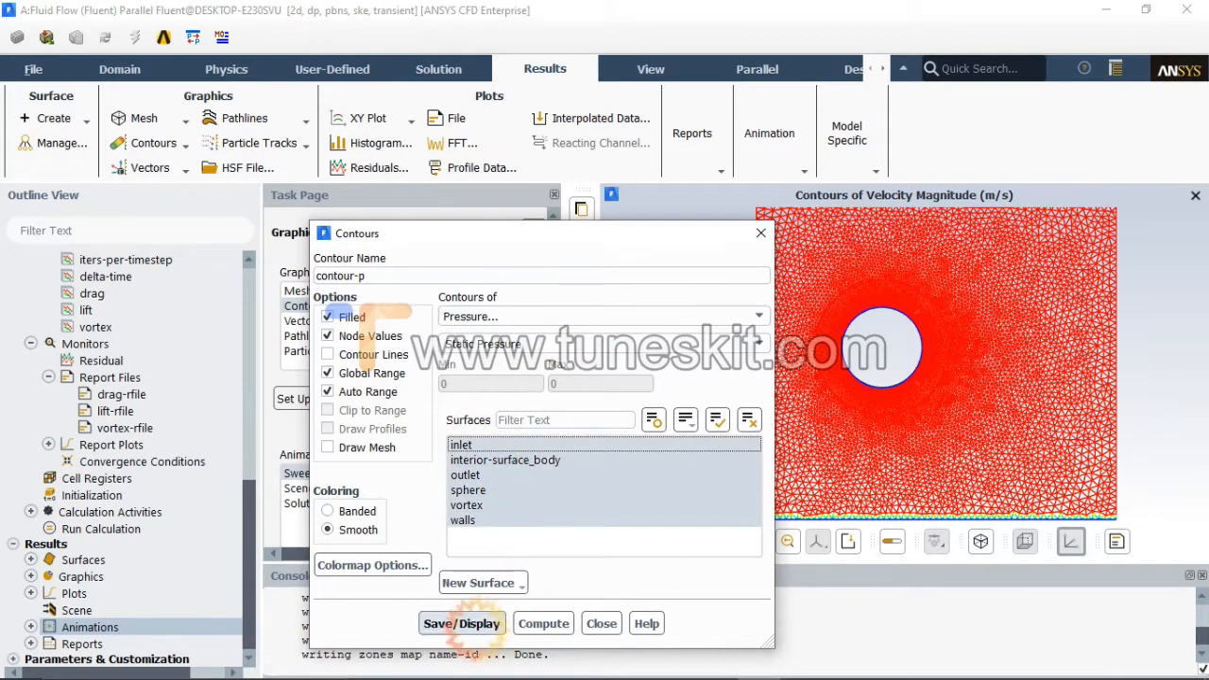
{"action": "left_click", "coordinate": [475, 624]}
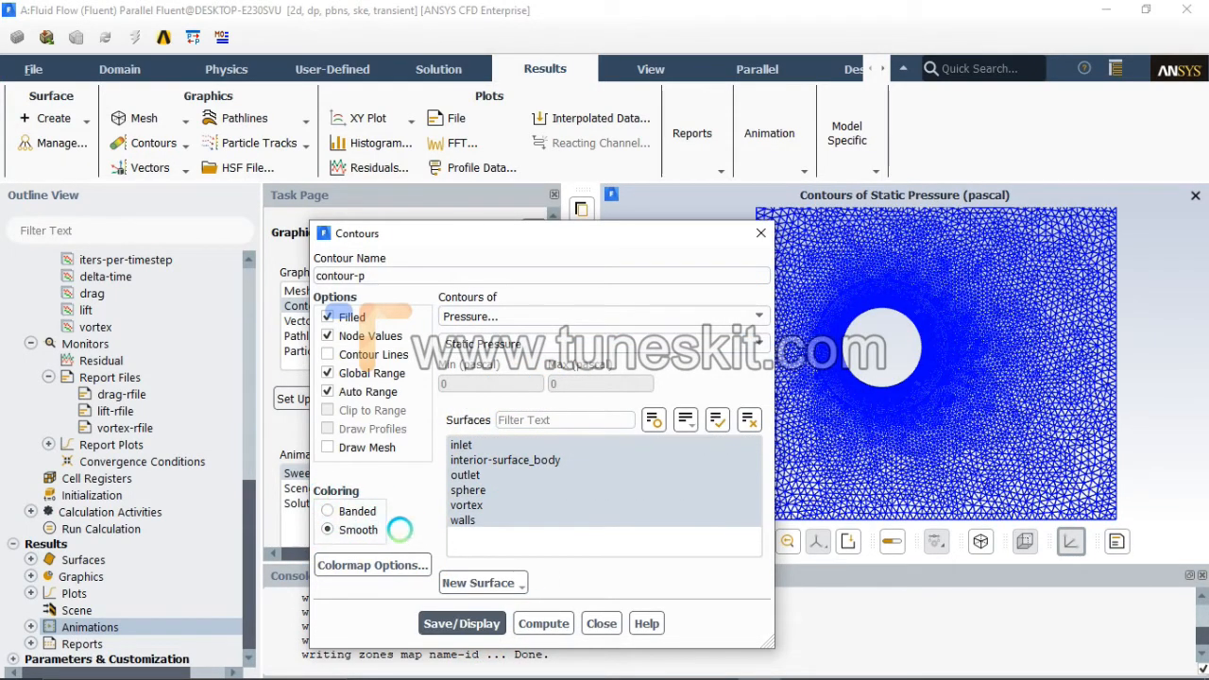
{"action": "left_click", "coordinate": [601, 619]}
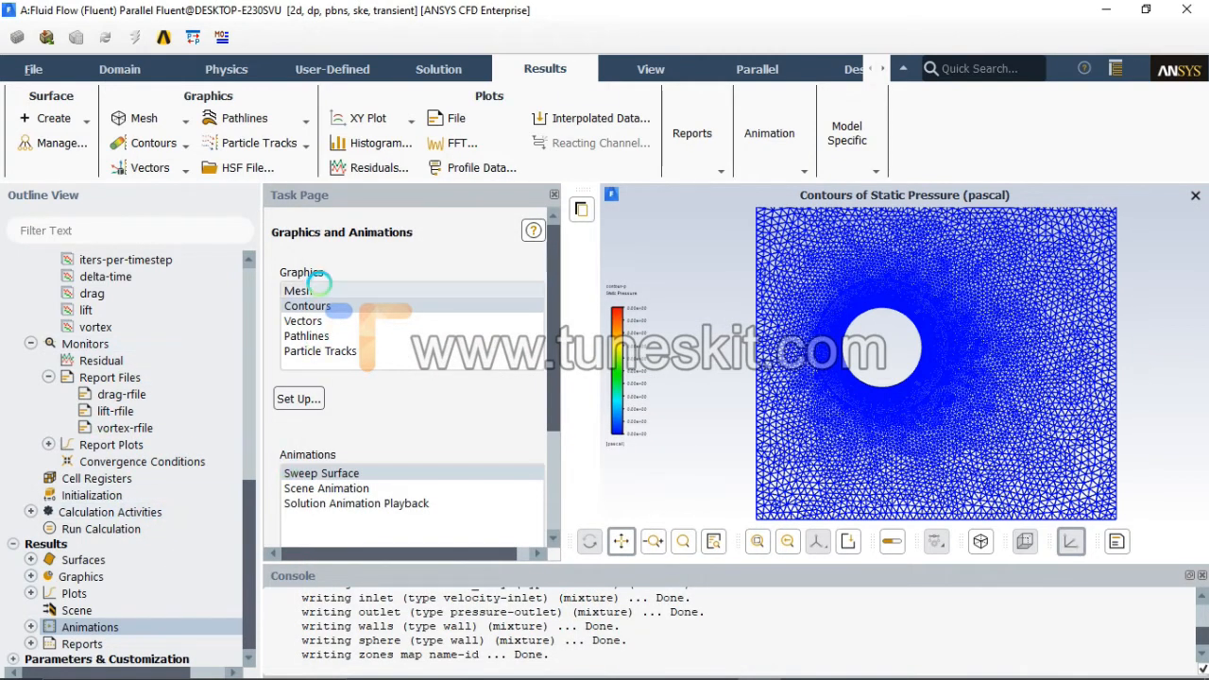
- Create a solution animation named animation-v that records the contour-v object
{"action": "left_click", "coordinate": [31, 512]}
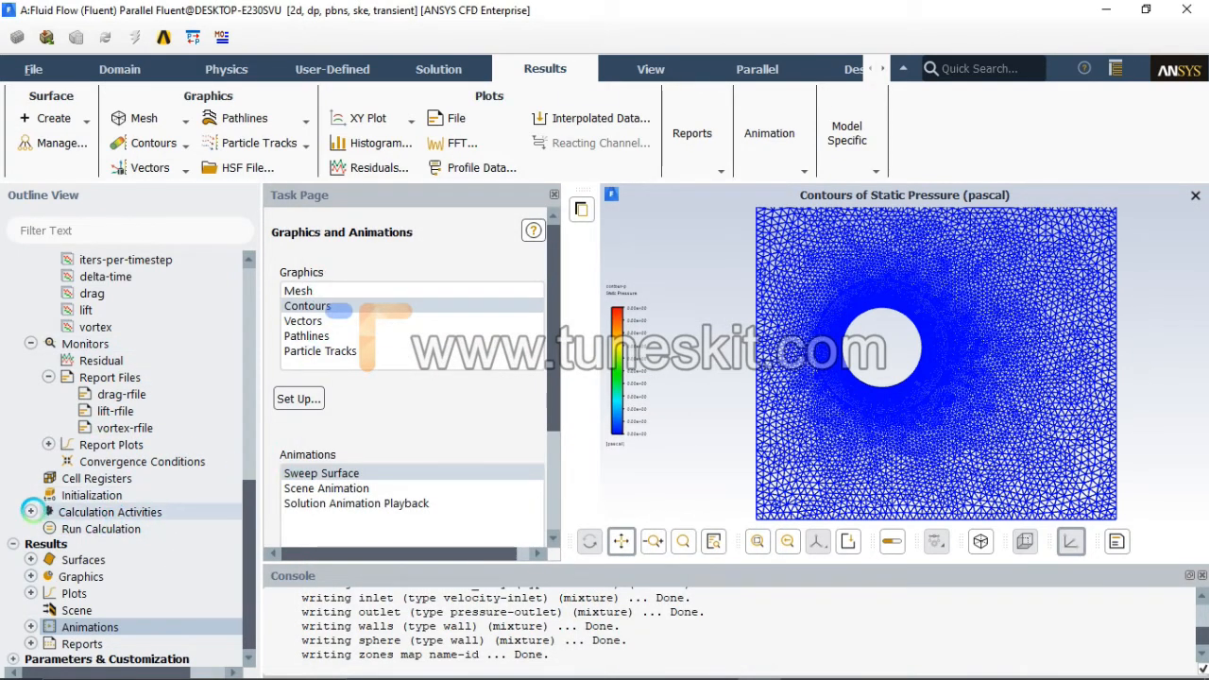
{"action": "left_click", "coordinate": [170, 562]}
{"action": "double_click", "coordinate": [156, 558]}
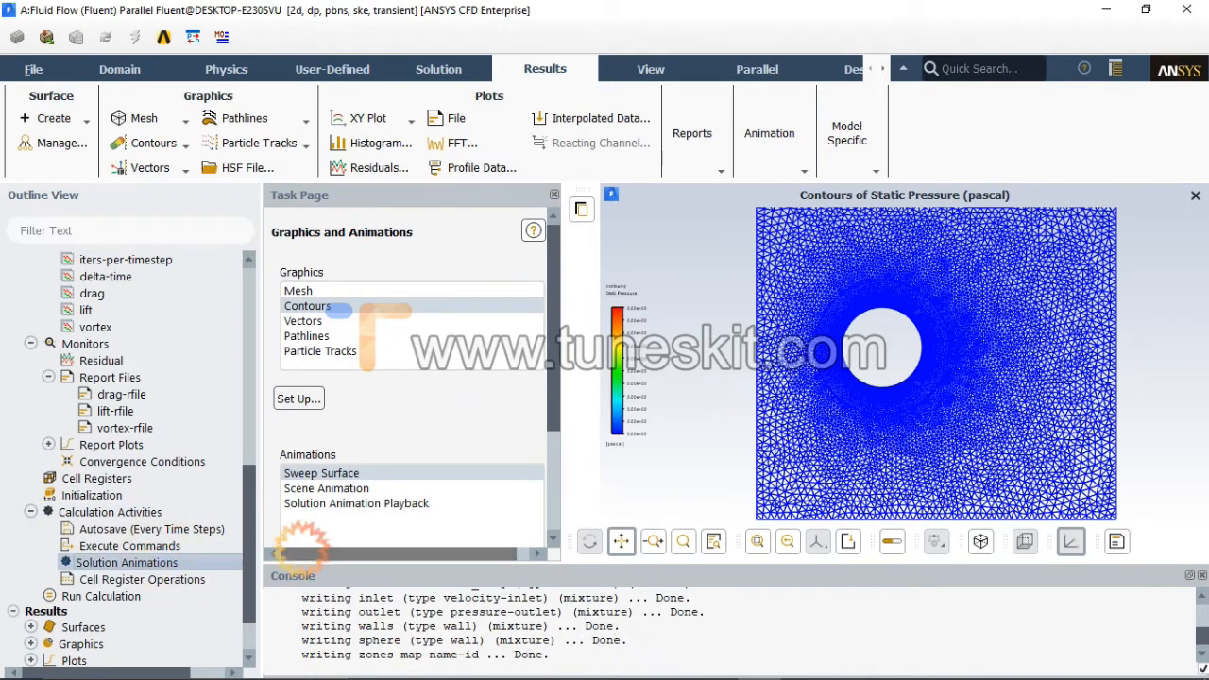
{"action": "left_click_drag", "start_coordinate": [368, 377], "coordinate": [368, 292]}
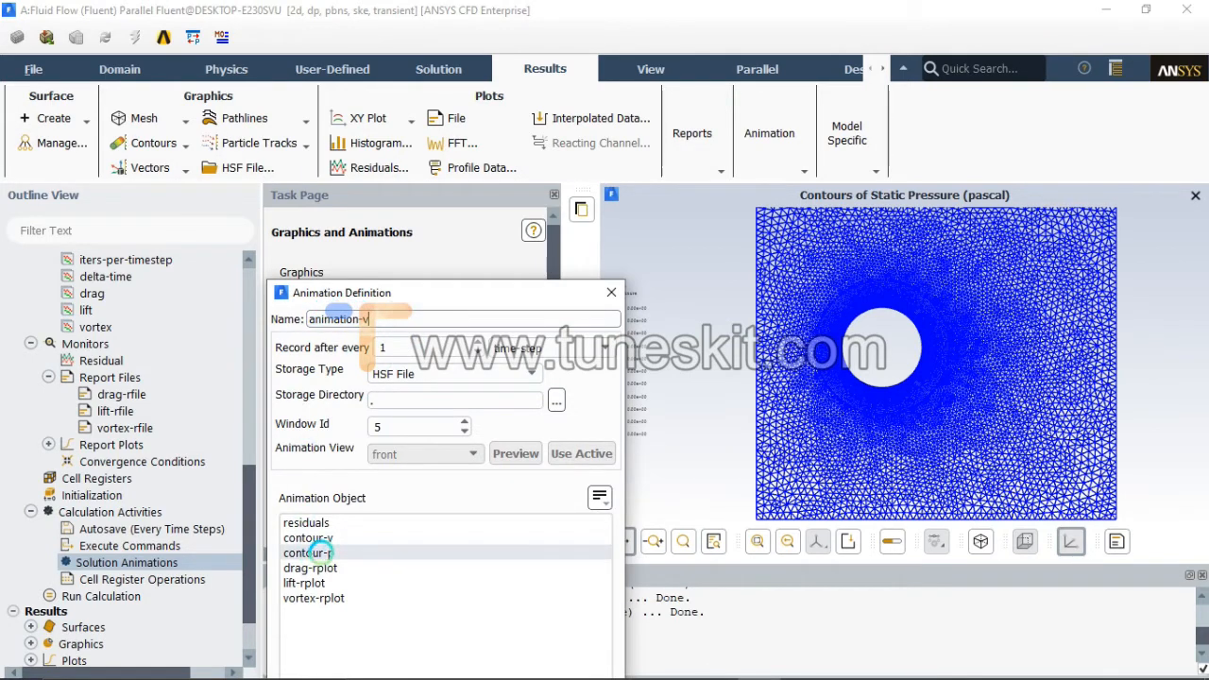
{"action": "left_click", "coordinate": [314, 538]}
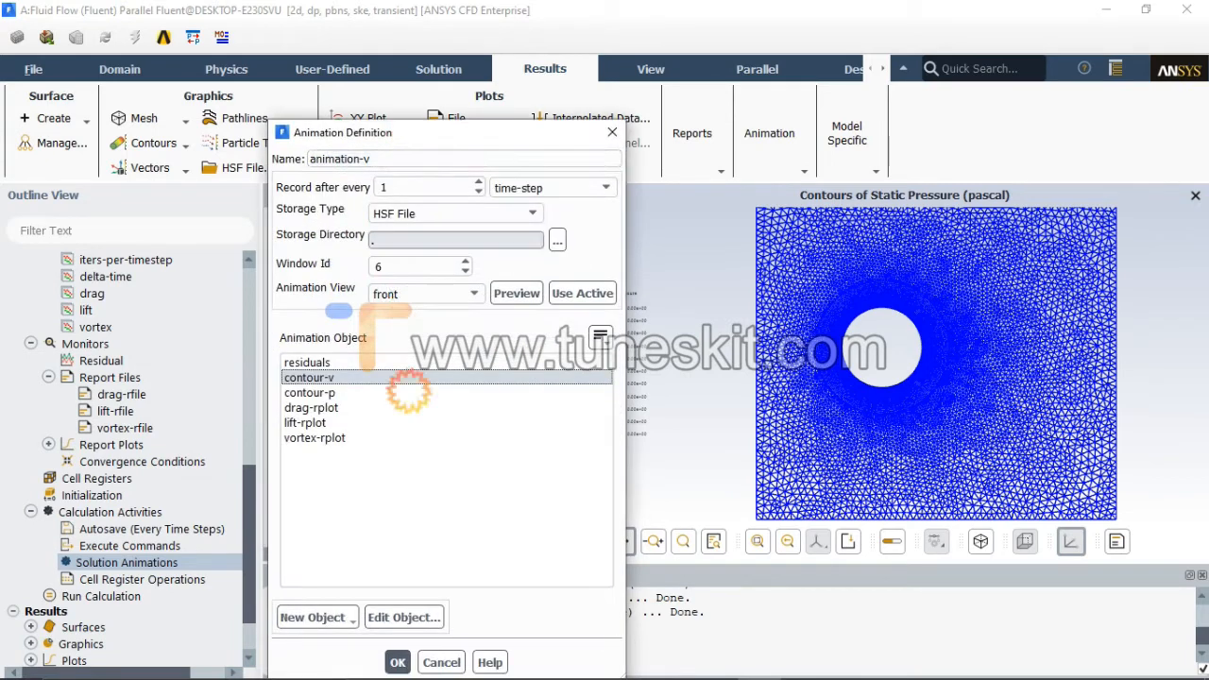
{"action": "left_click", "coordinate": [396, 658]}
- Create a second solution animation named animation-p that records the contour-p object
{"action": "double_click", "coordinate": [126, 564]}
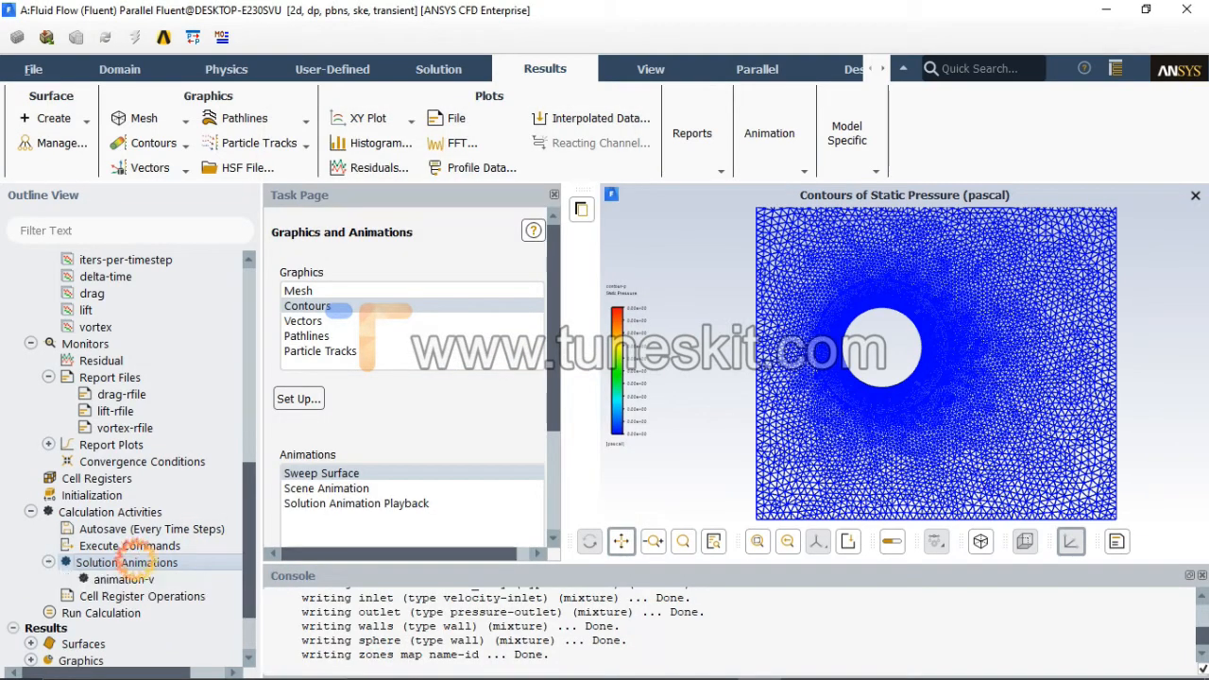
{"action": "left_click", "coordinate": [391, 159]}
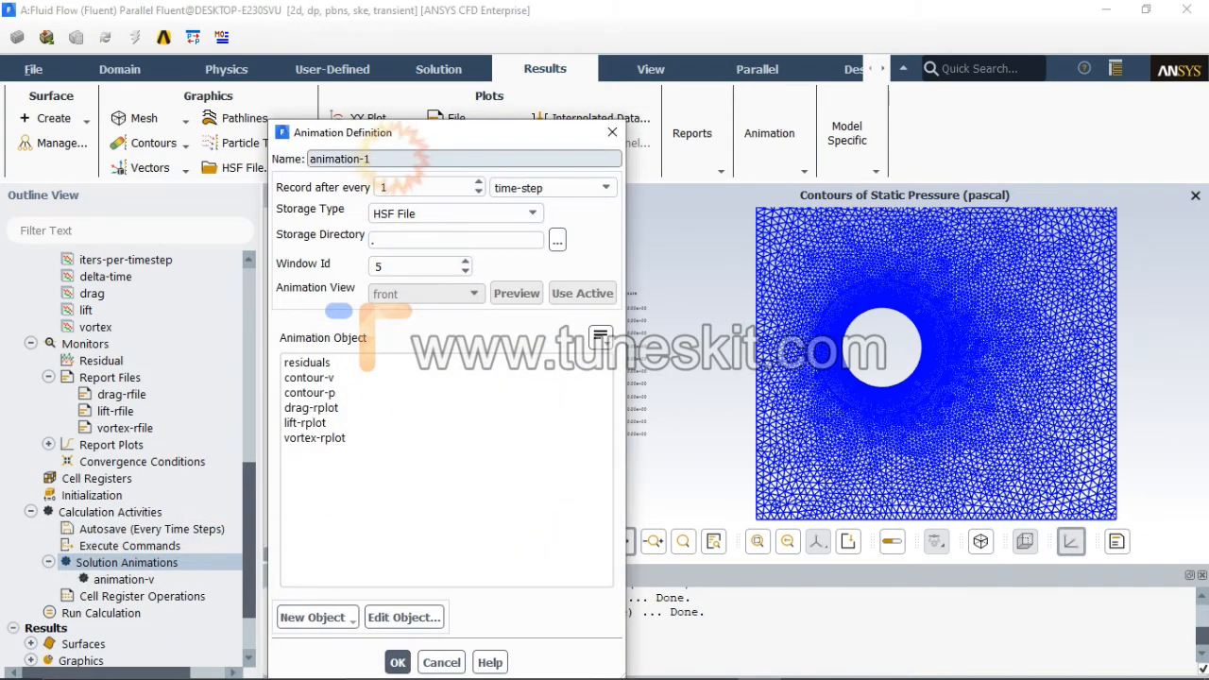
{"action": "left_click", "coordinate": [336, 392]}
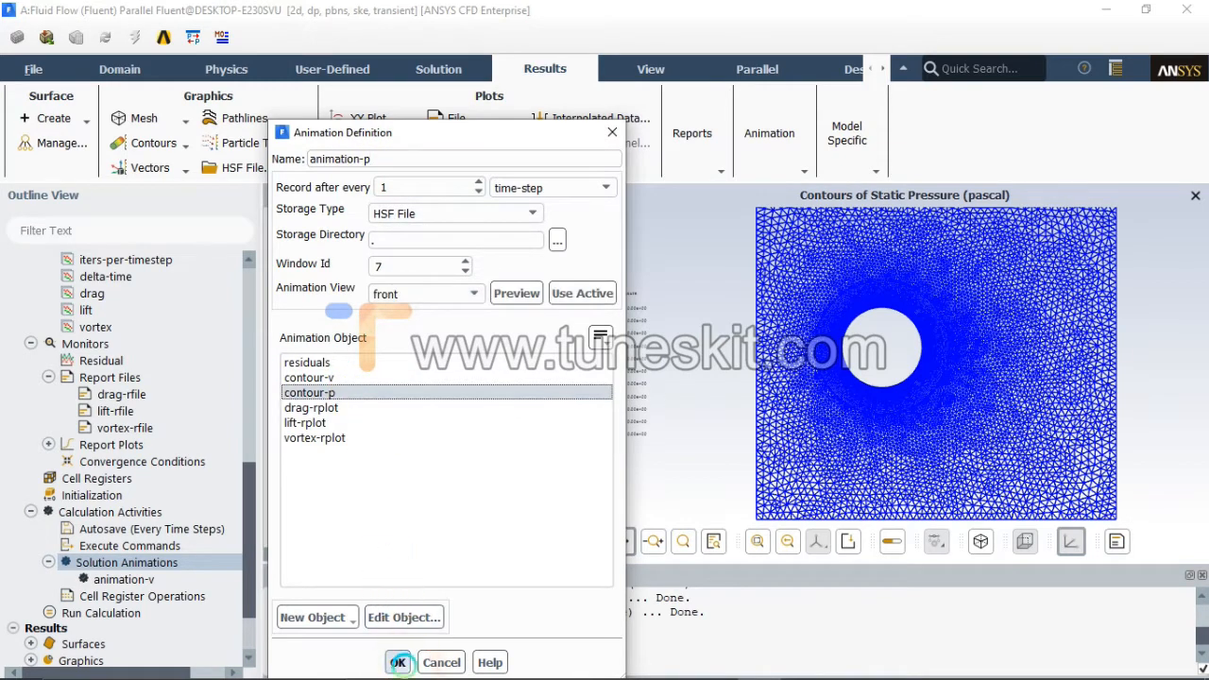
{"action": "left_click", "coordinate": [398, 662]}
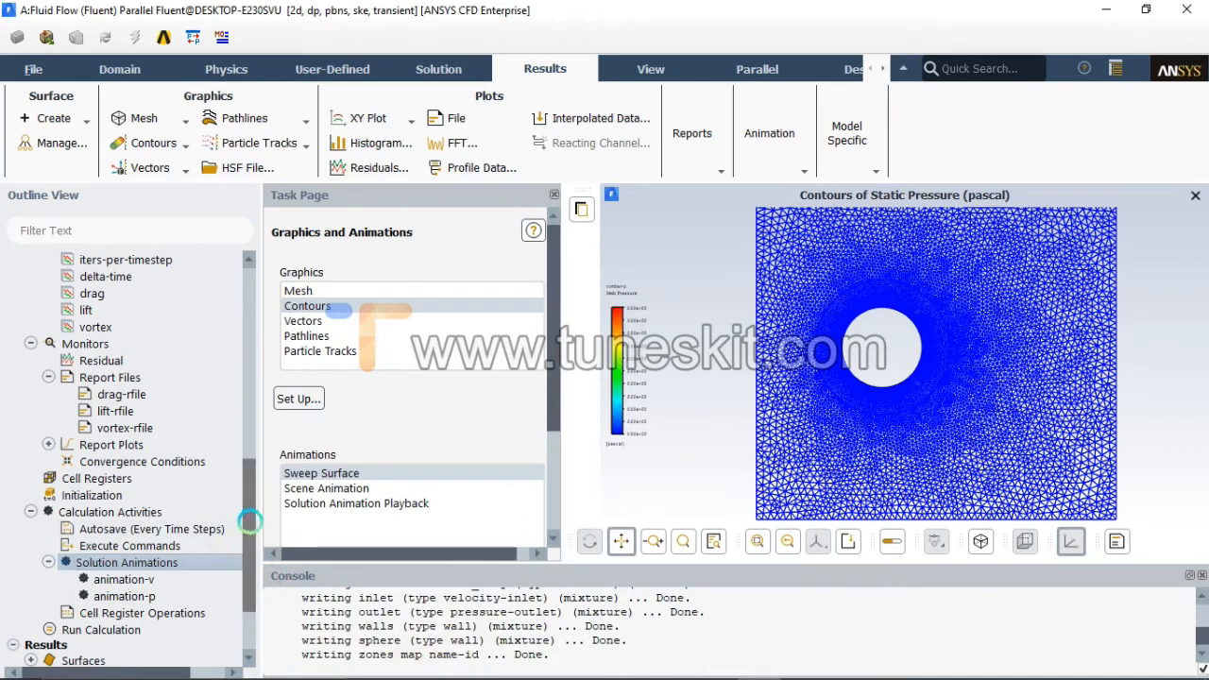
- Set the calculation activities to autosave every 1 time step
{"action": "left_click", "coordinate": [257, 566]}
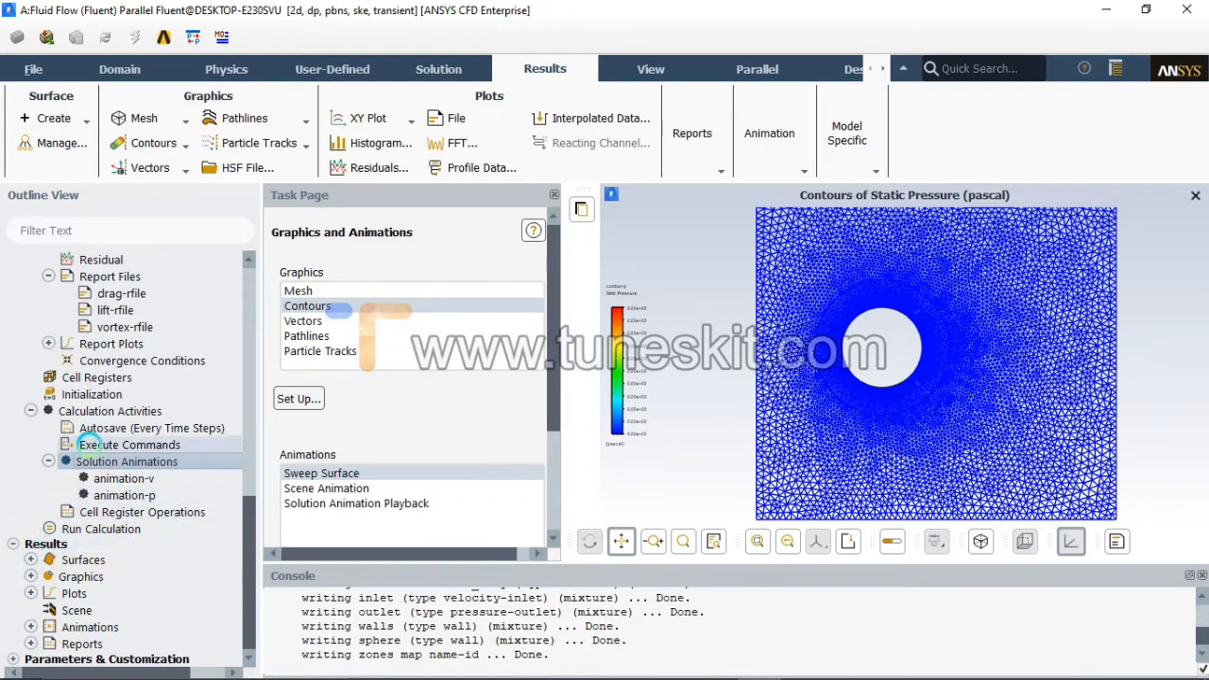
{"action": "double_click", "coordinate": [110, 411]}
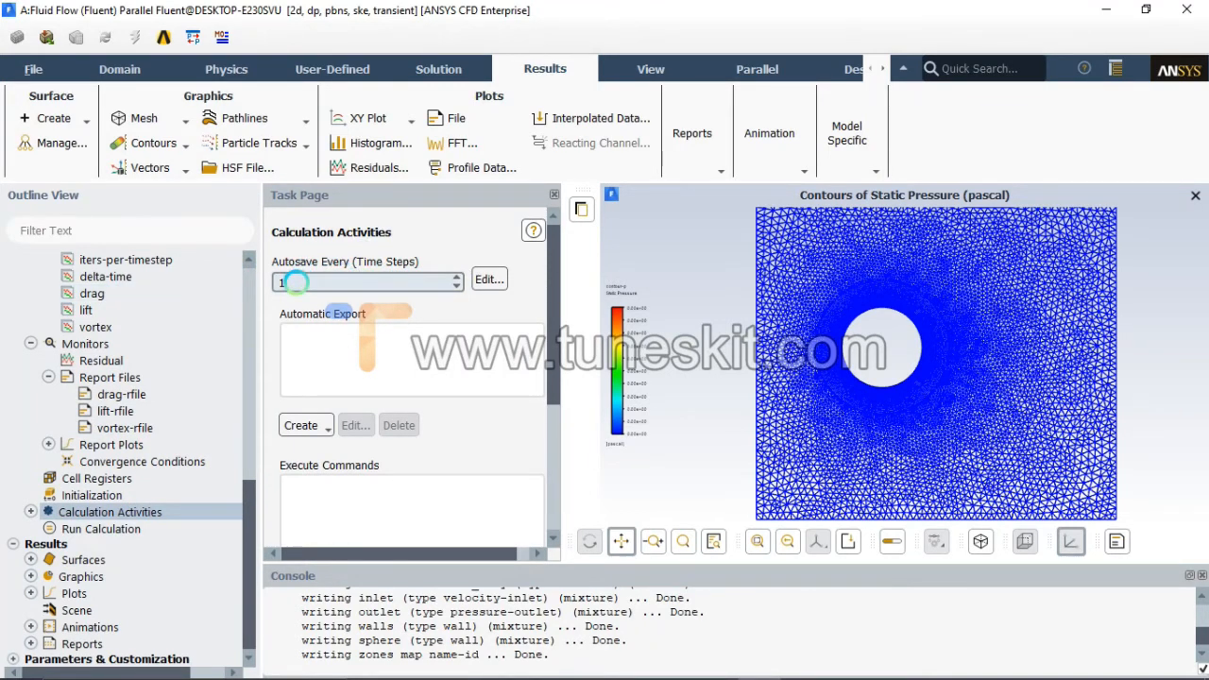
{"action": "double_click", "coordinate": [294, 280]}
{"action": "type", "text": "1"}
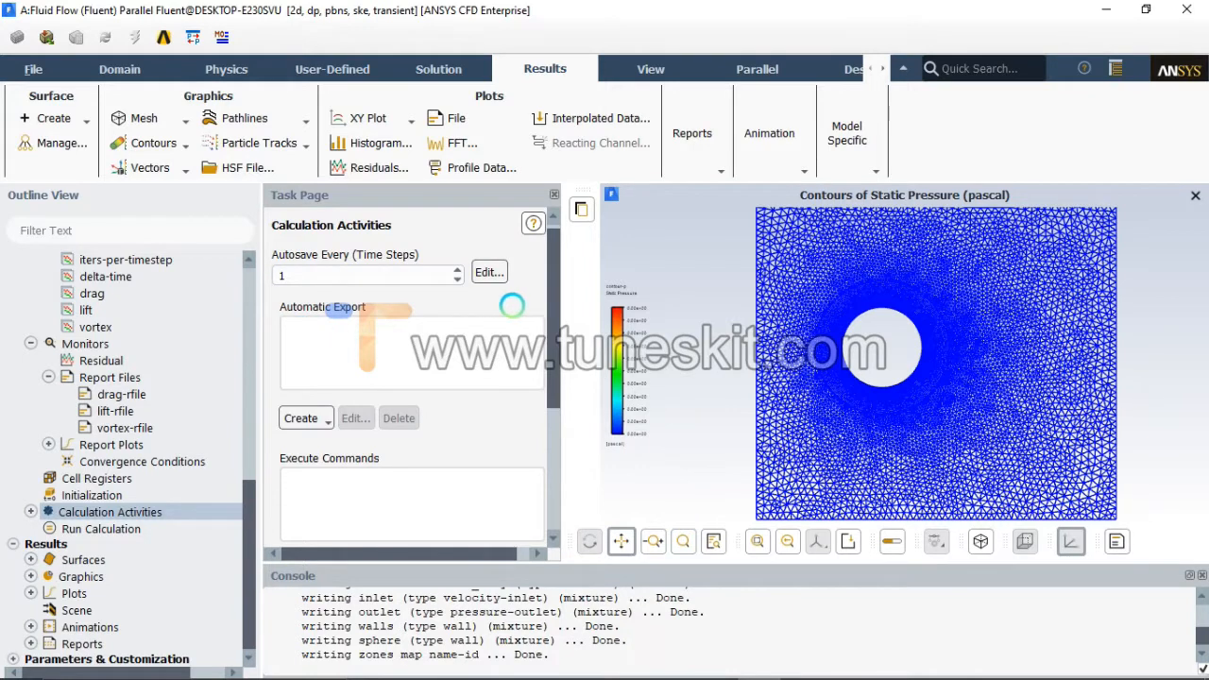
{"action": "left_click_drag", "start_coordinate": [555, 350], "coordinate": [552, 502]}
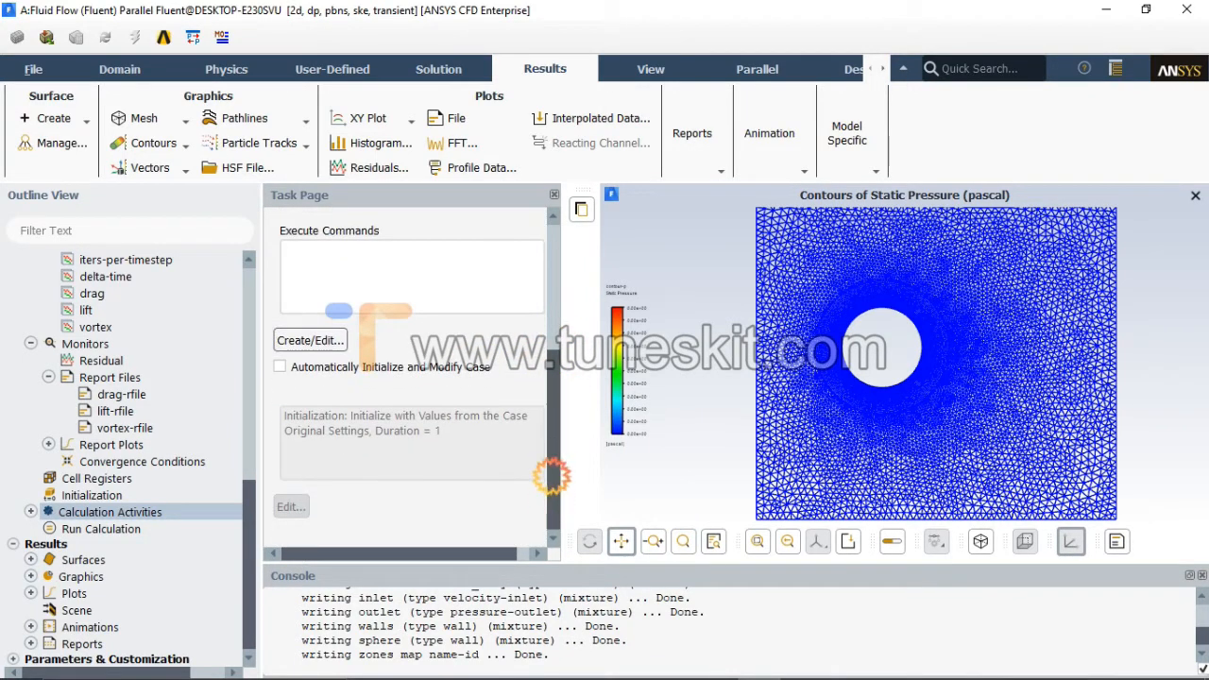
- Run the calculation with 200 time steps, a time step size of 0.003 s and at most 10 iterations per time step
{"action": "left_click", "coordinate": [132, 527]}
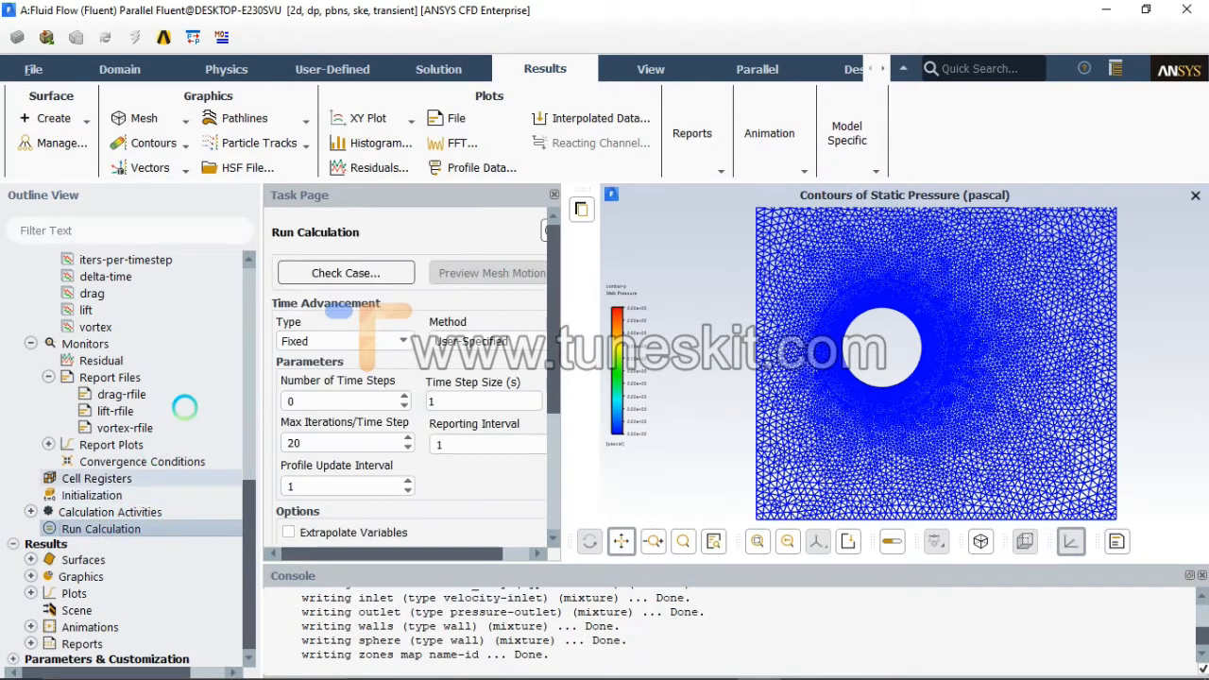
{"action": "left_click", "coordinate": [287, 400]}
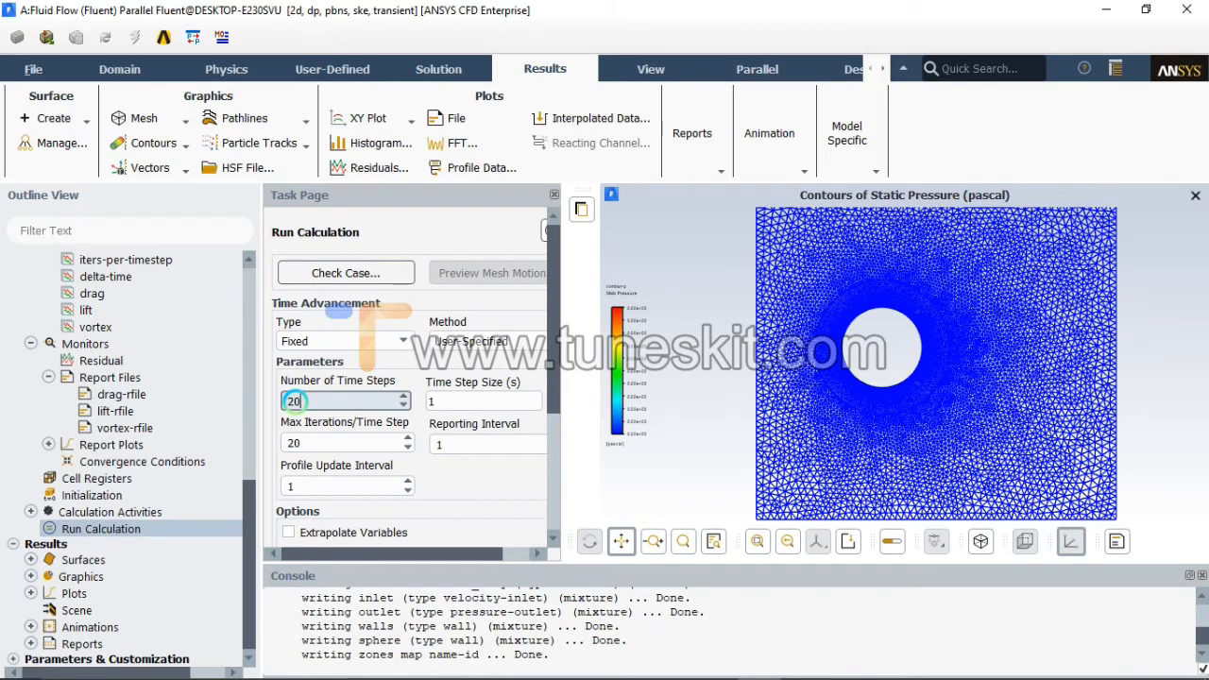
{"action": "left_click", "coordinate": [519, 405]}
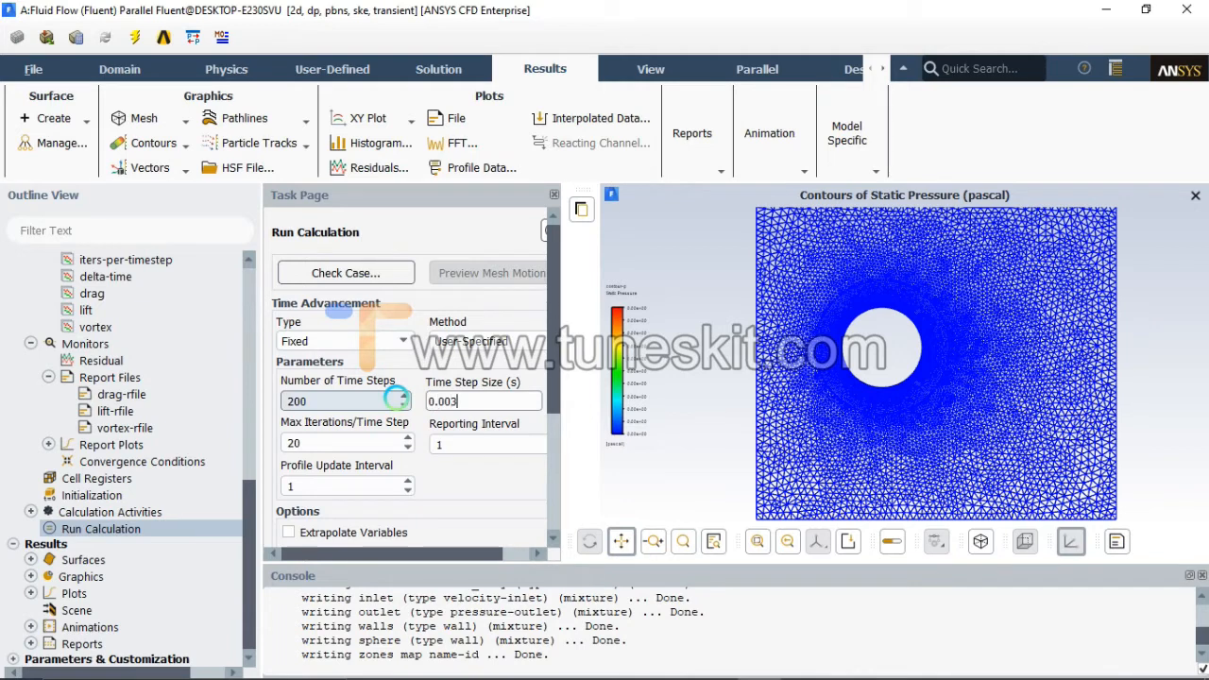
{"action": "double_click", "coordinate": [290, 442]}
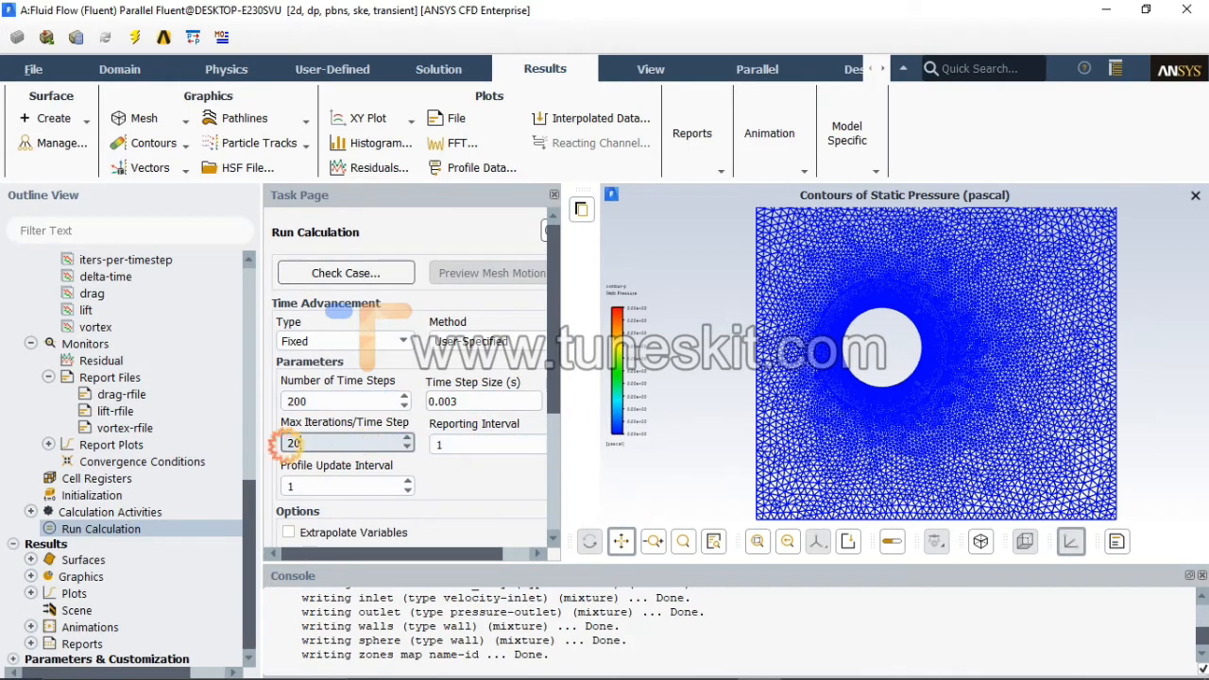
{"action": "type", "text": "1"}
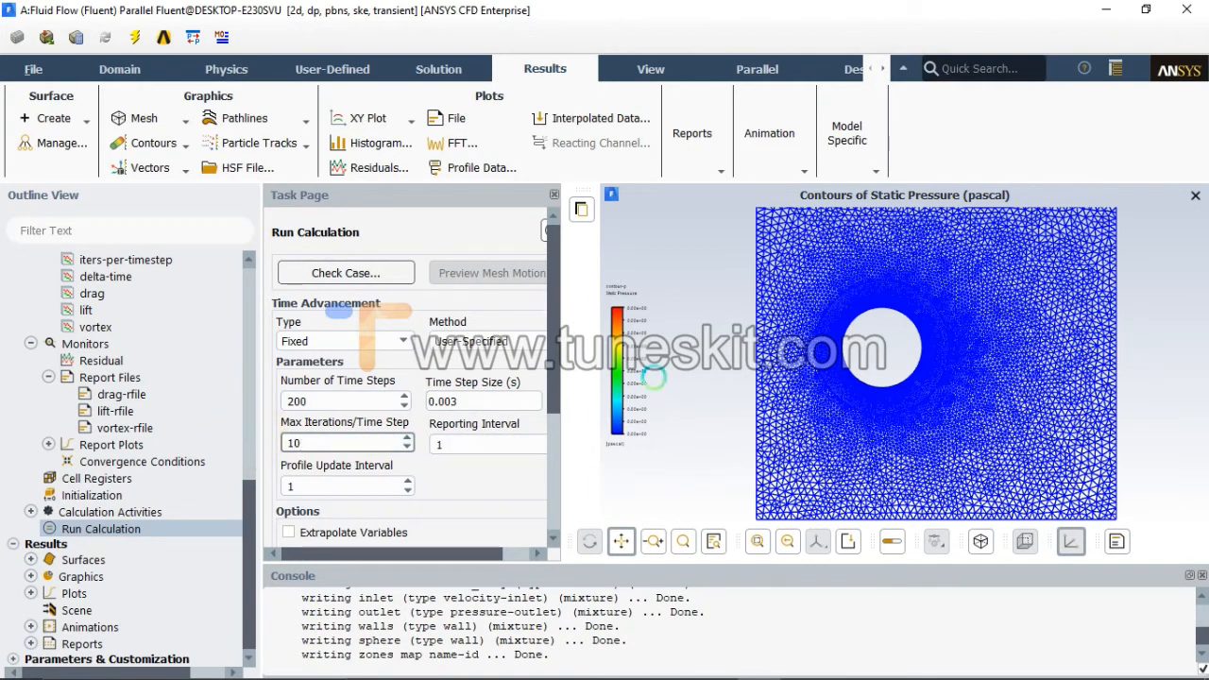
{"action": "left_click_drag", "start_coordinate": [557, 328], "coordinate": [558, 436]}
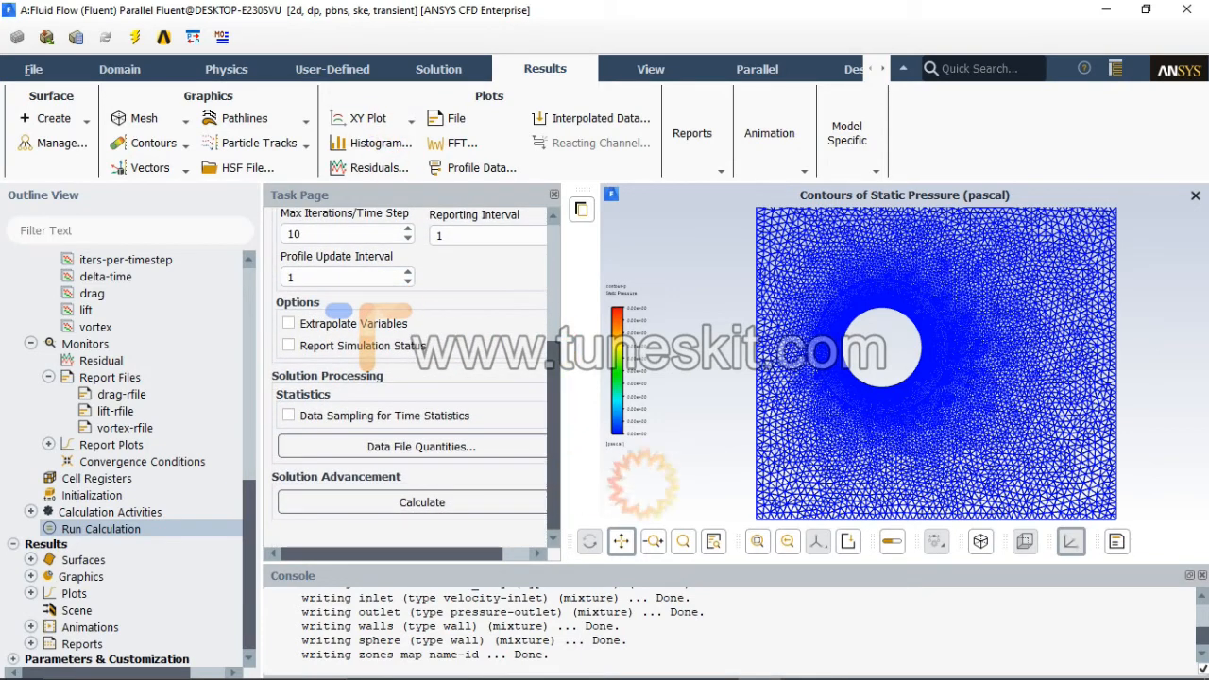
{"action": "left_click", "coordinate": [430, 502]}
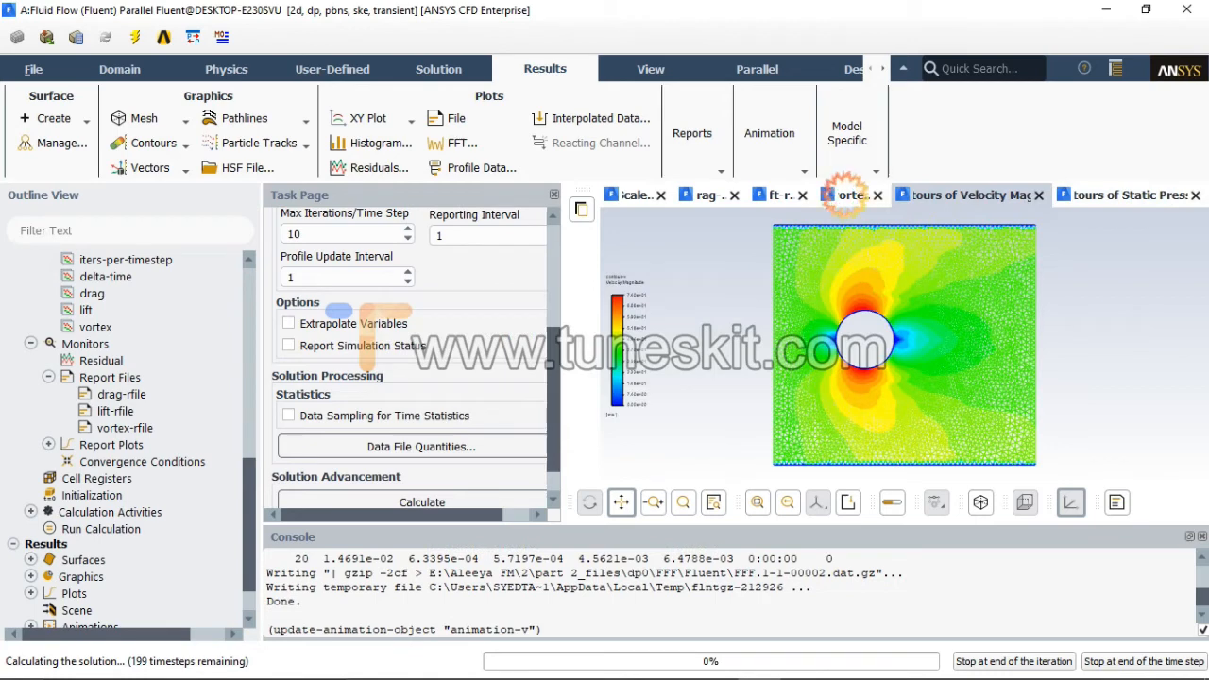
- Monitor the lift and drag plots during the calculation and dismiss the completion notice
{"action": "left_click", "coordinate": [769, 195]}
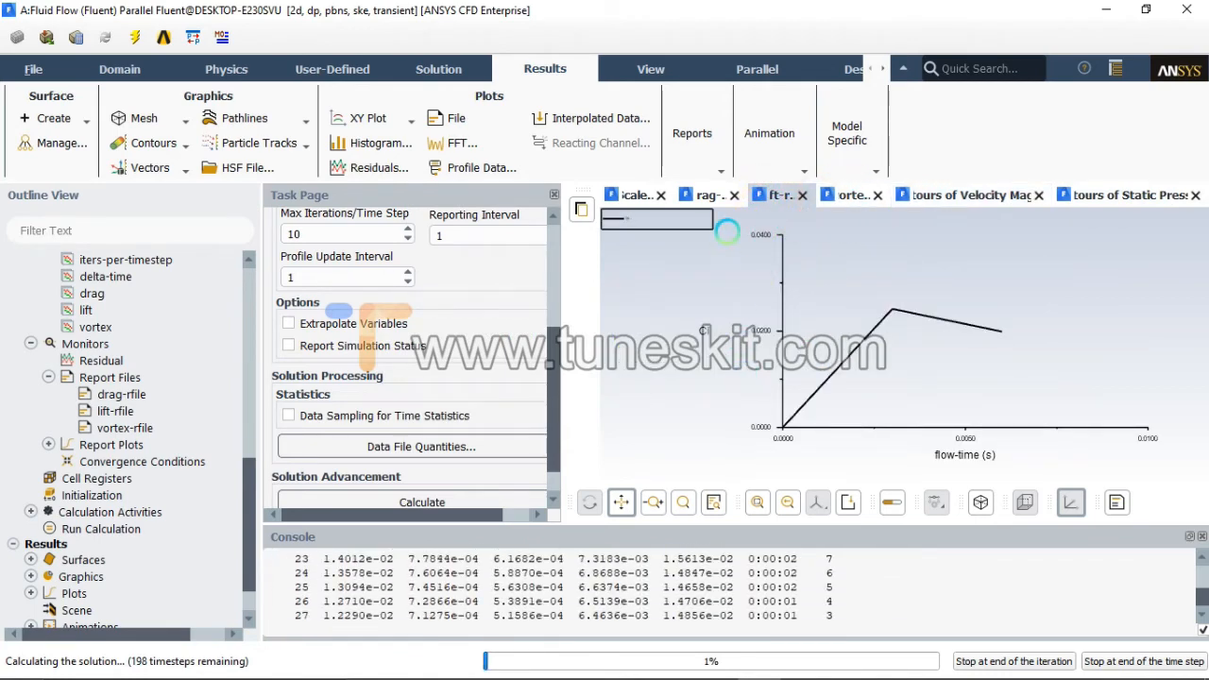
{"action": "left_click", "coordinate": [714, 195]}
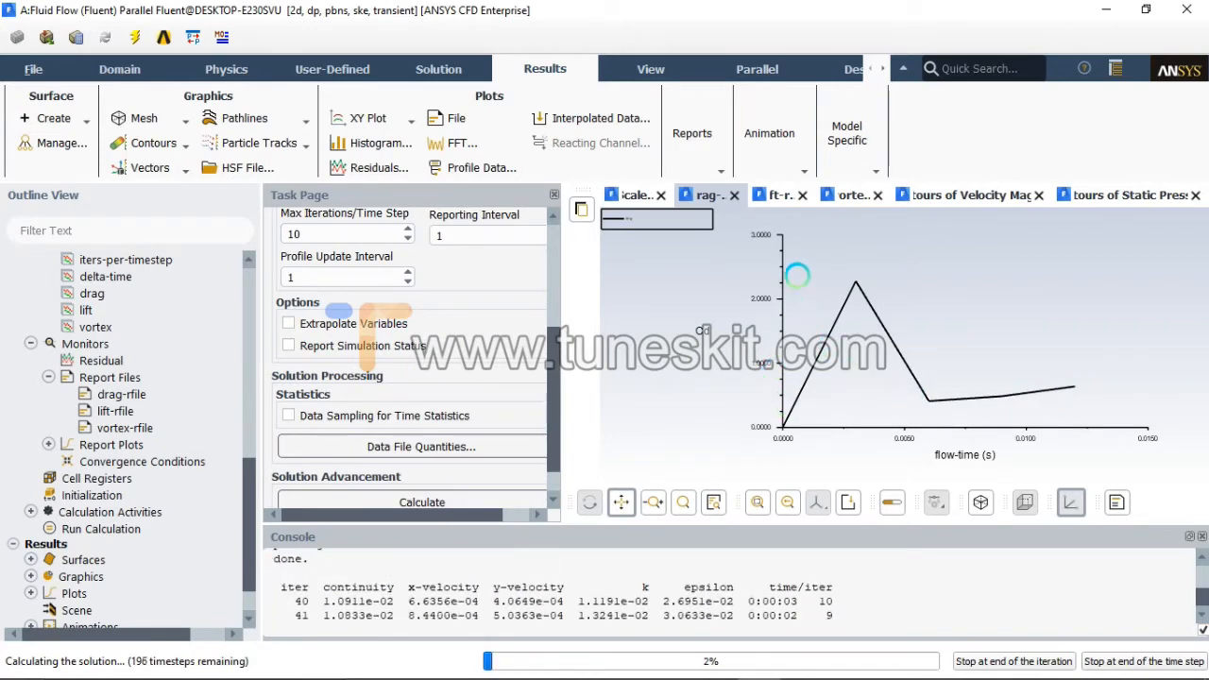
{"action": "left_click", "coordinate": [776, 196]}
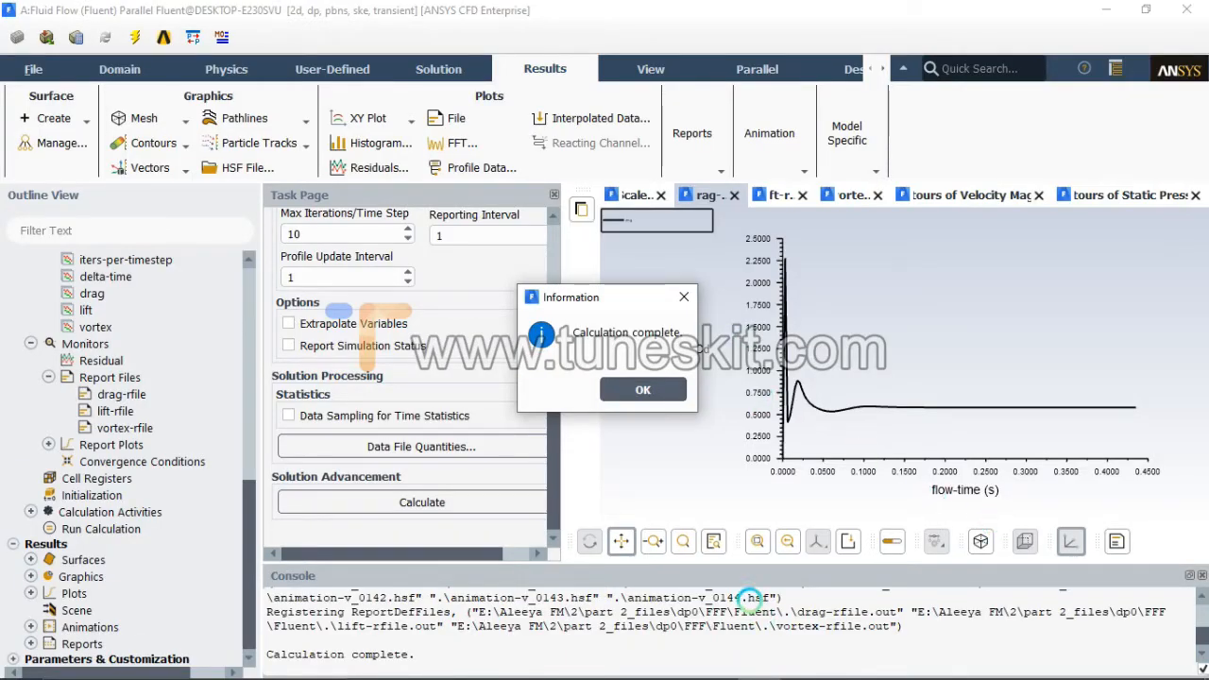
{"action": "left_click", "coordinate": [661, 389]}
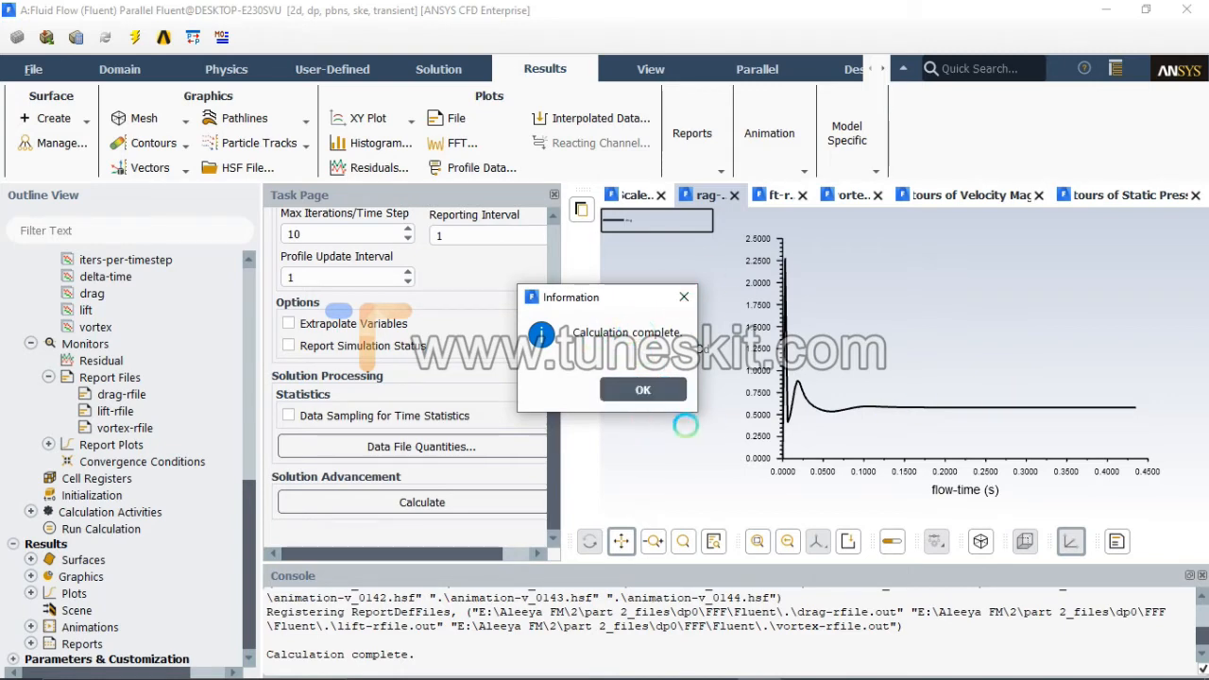
{"action": "left_click", "coordinate": [656, 388]}
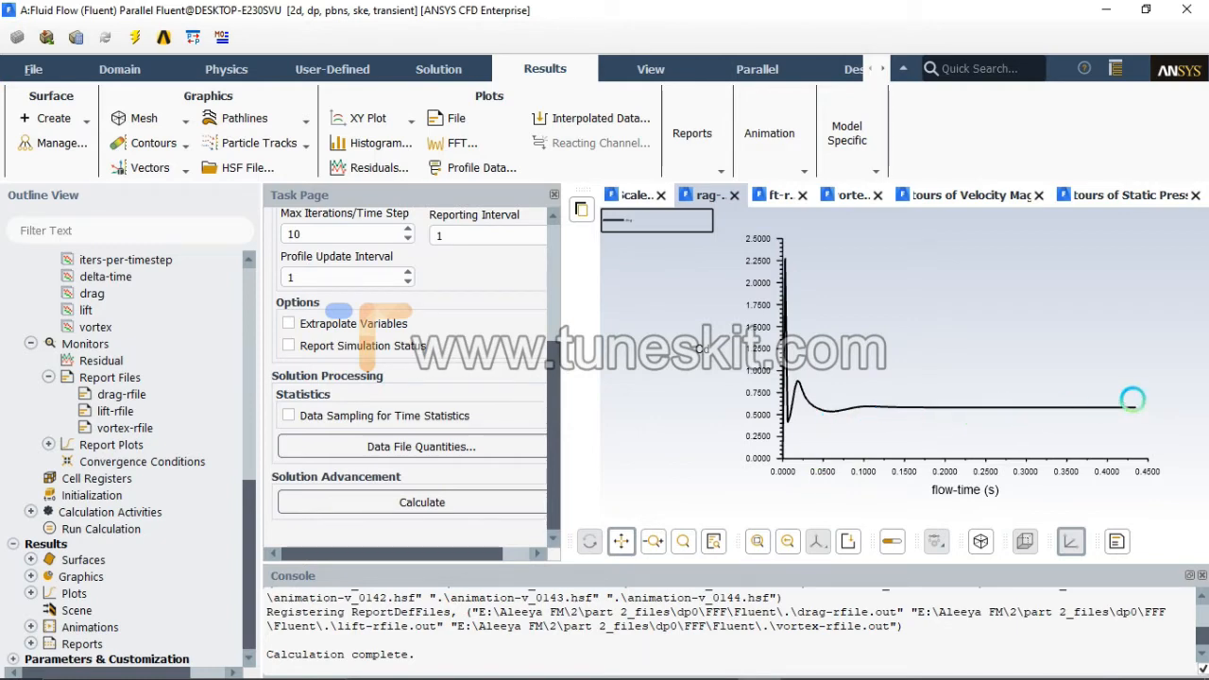
- Review the final lift, vortex, drag and residual plots and the velocity magnitude contour
{"action": "left_click", "coordinate": [775, 198]}
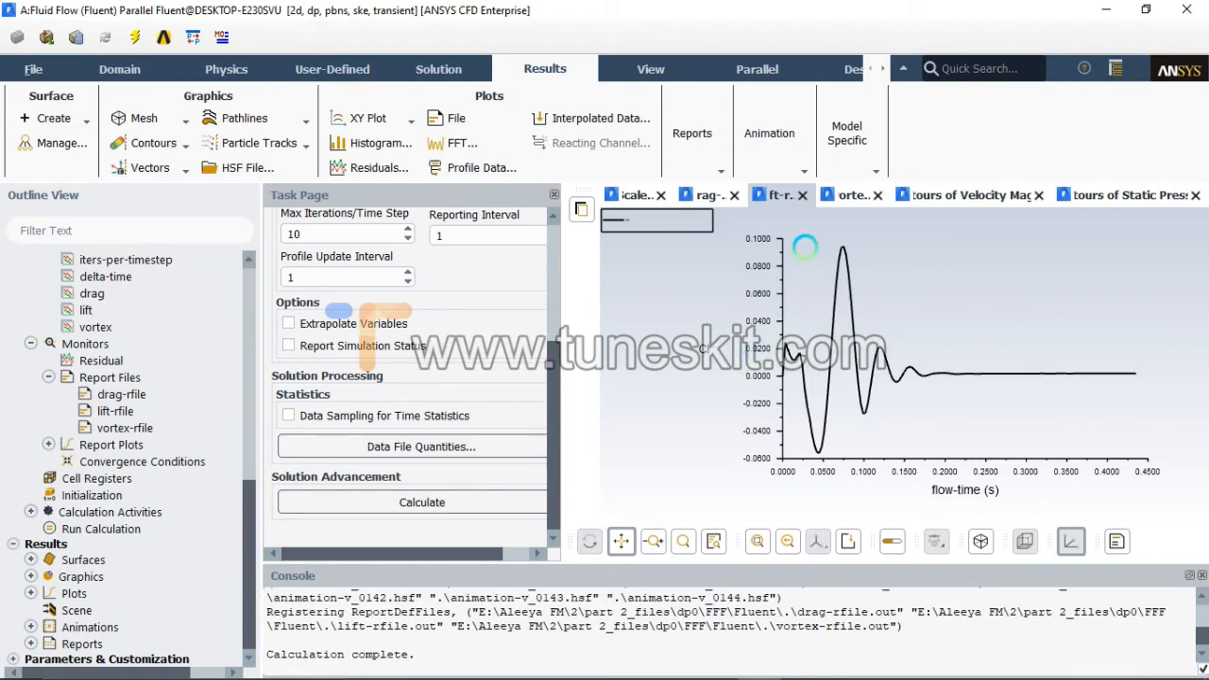
{"action": "left_click", "coordinate": [842, 196]}
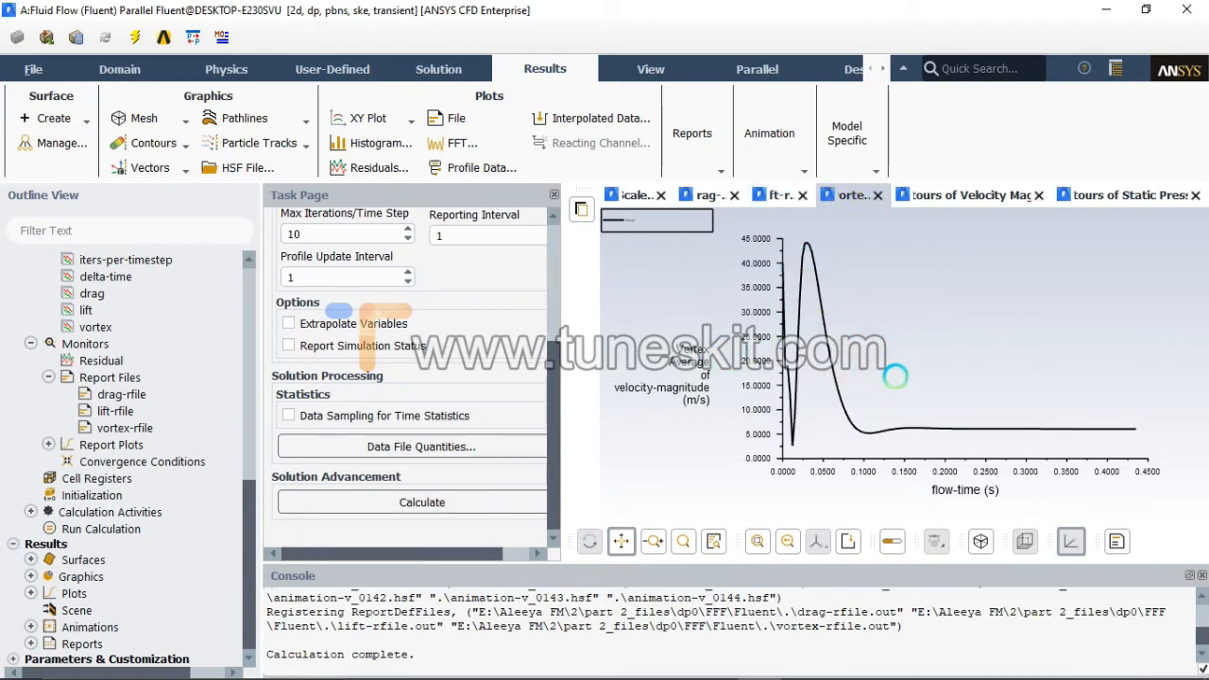
{"action": "left_click", "coordinate": [940, 200]}
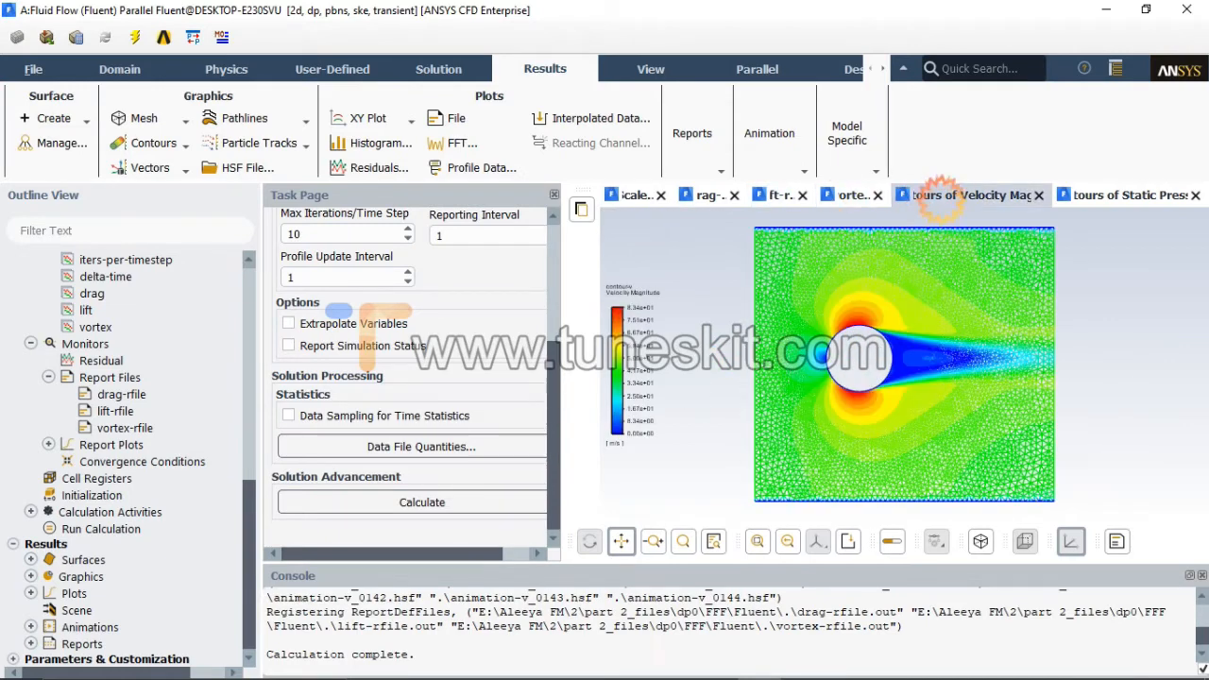
{"action": "left_click", "coordinate": [837, 199]}
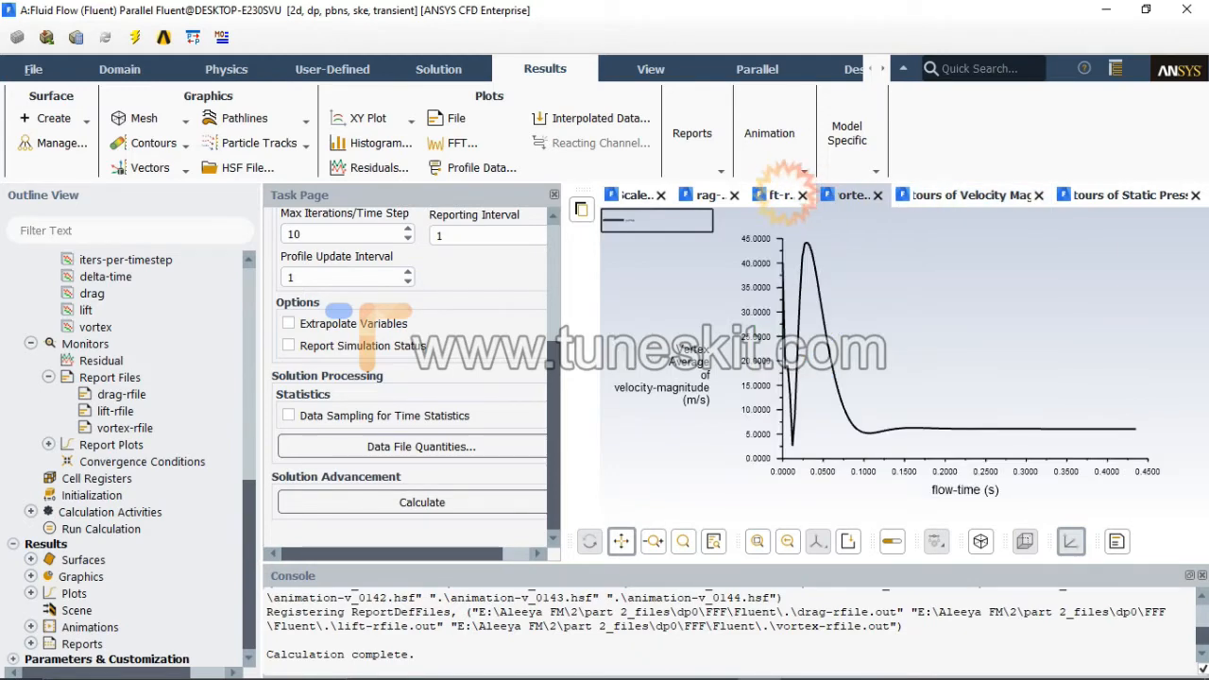
{"action": "left_click", "coordinate": [777, 196]}
{"action": "left_click", "coordinate": [704, 196]}
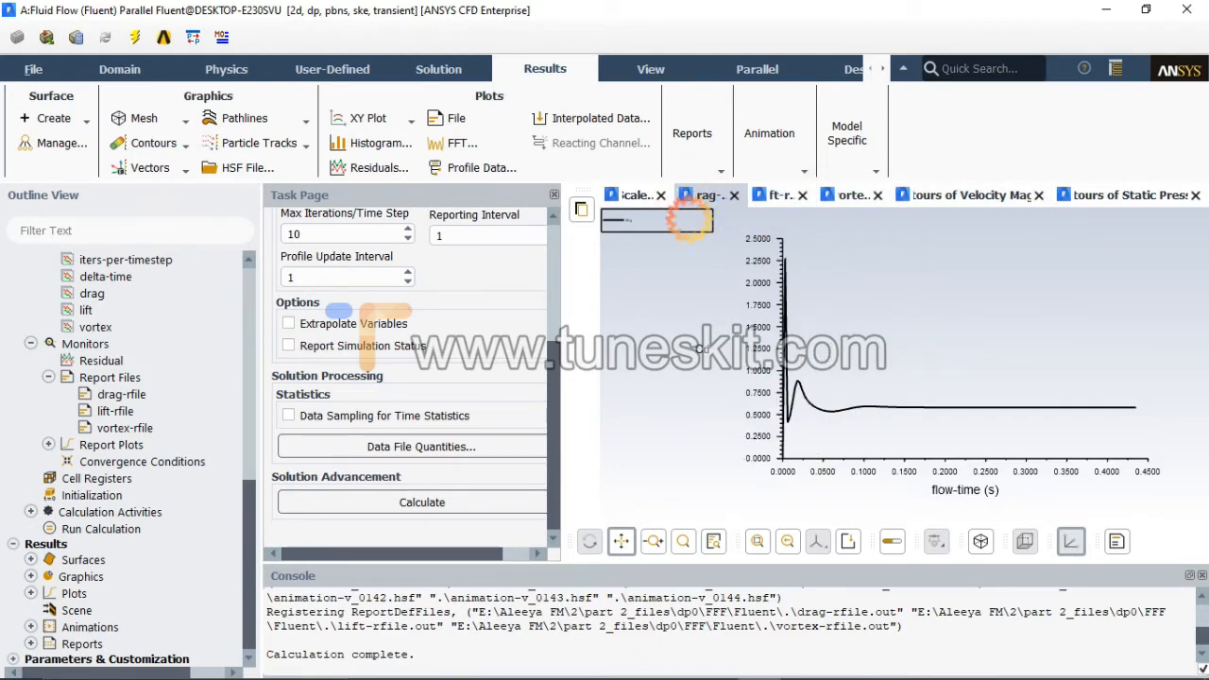
{"action": "left_click", "coordinate": [632, 195]}
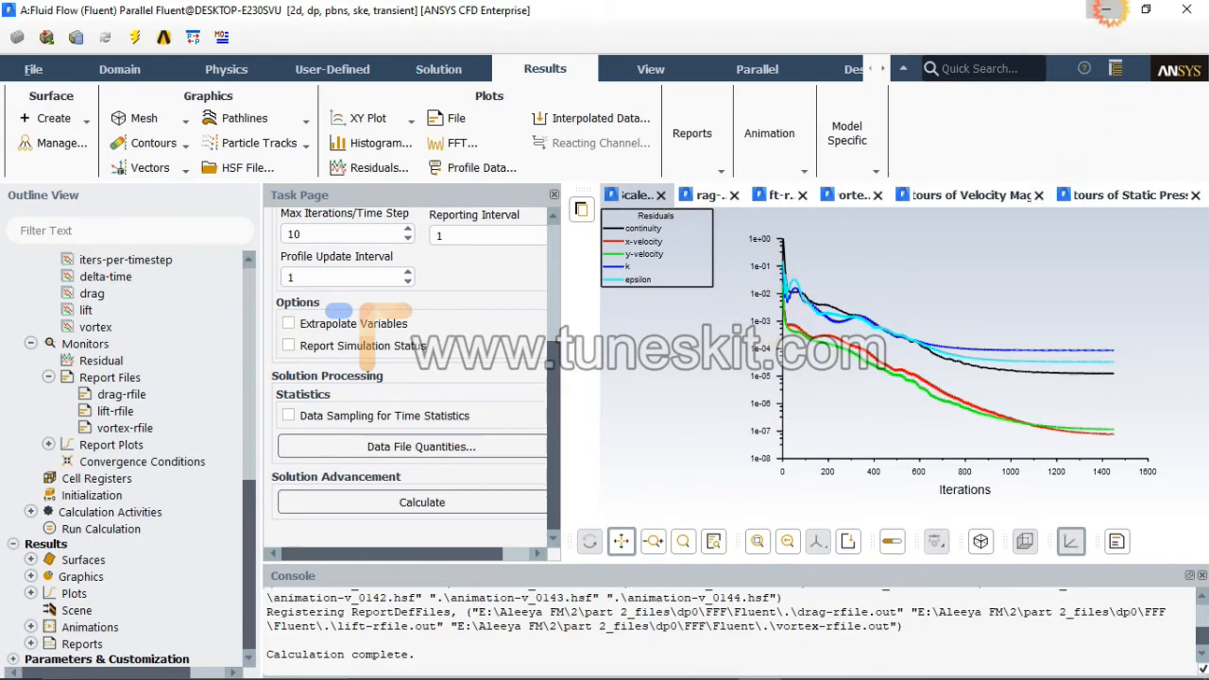
- Switch to Workbench and open the Fluid Flow system's parameters to inspect the drag, lift and vortex outputs
{"action": "left_click", "coordinate": [1106, 9]}
{"action": "left_click", "coordinate": [585, 663]}
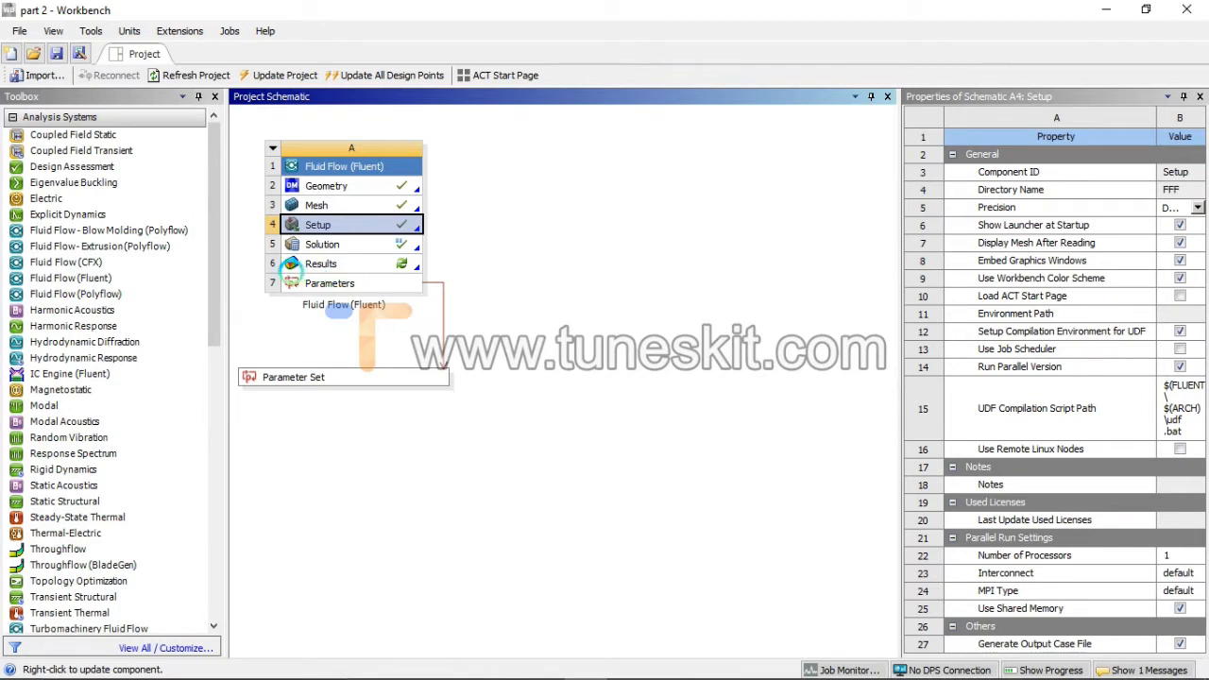
{"action": "double_click", "coordinate": [331, 282]}
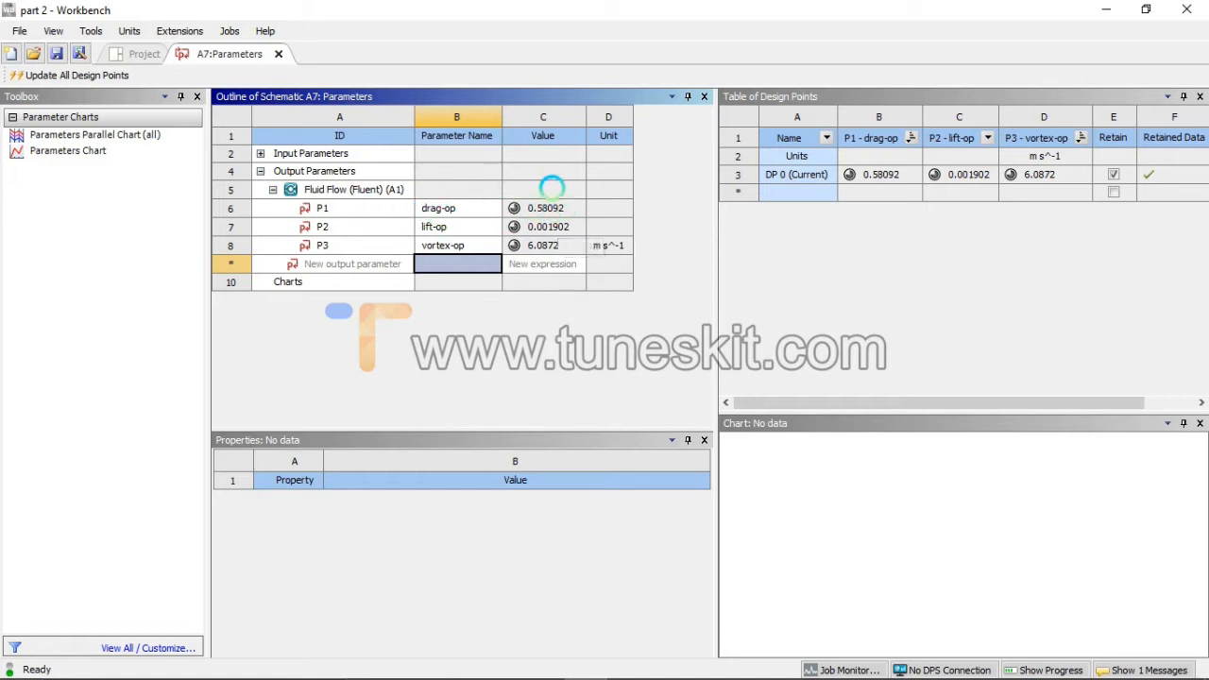
{"action": "mouse_move", "coordinate": [450, 672]}
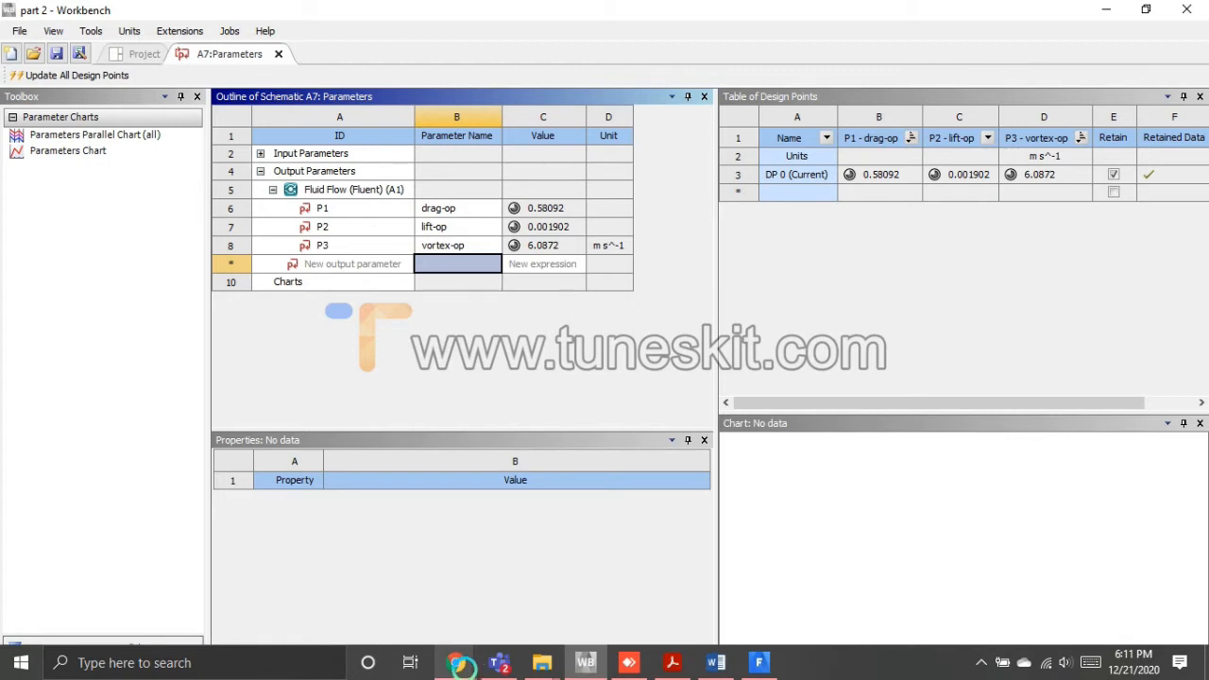
{"action": "left_click", "coordinate": [571, 505]}
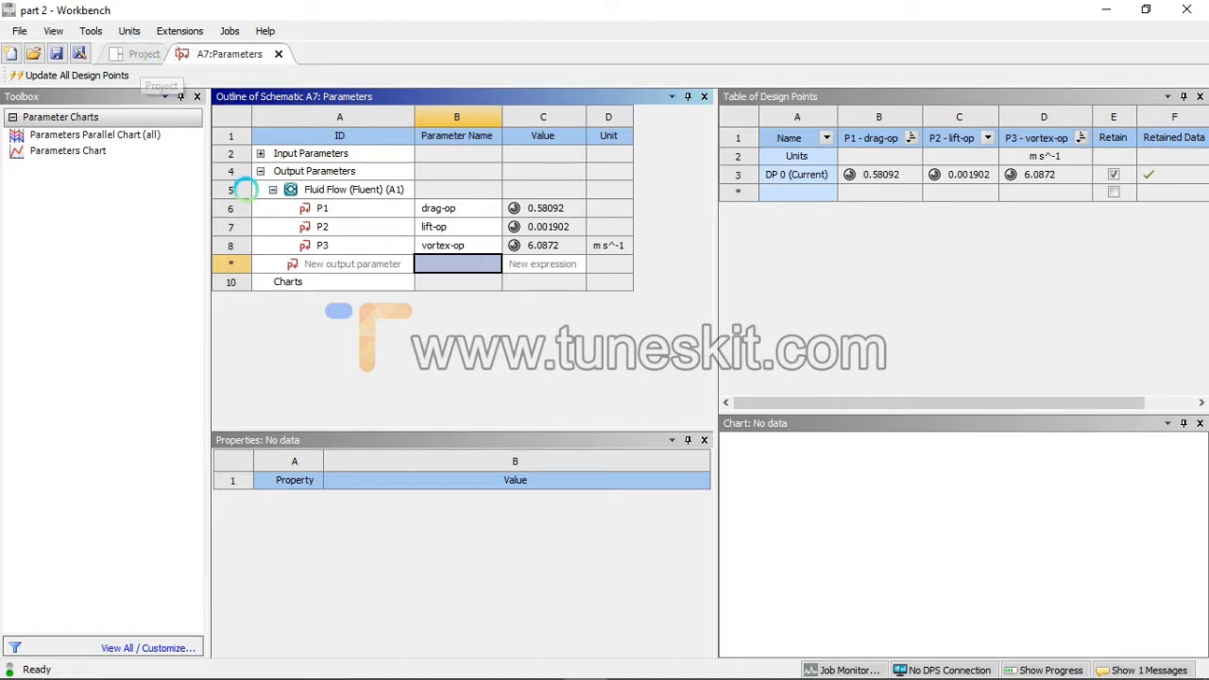
{"action": "mouse_move", "coordinate": [444, 663]}
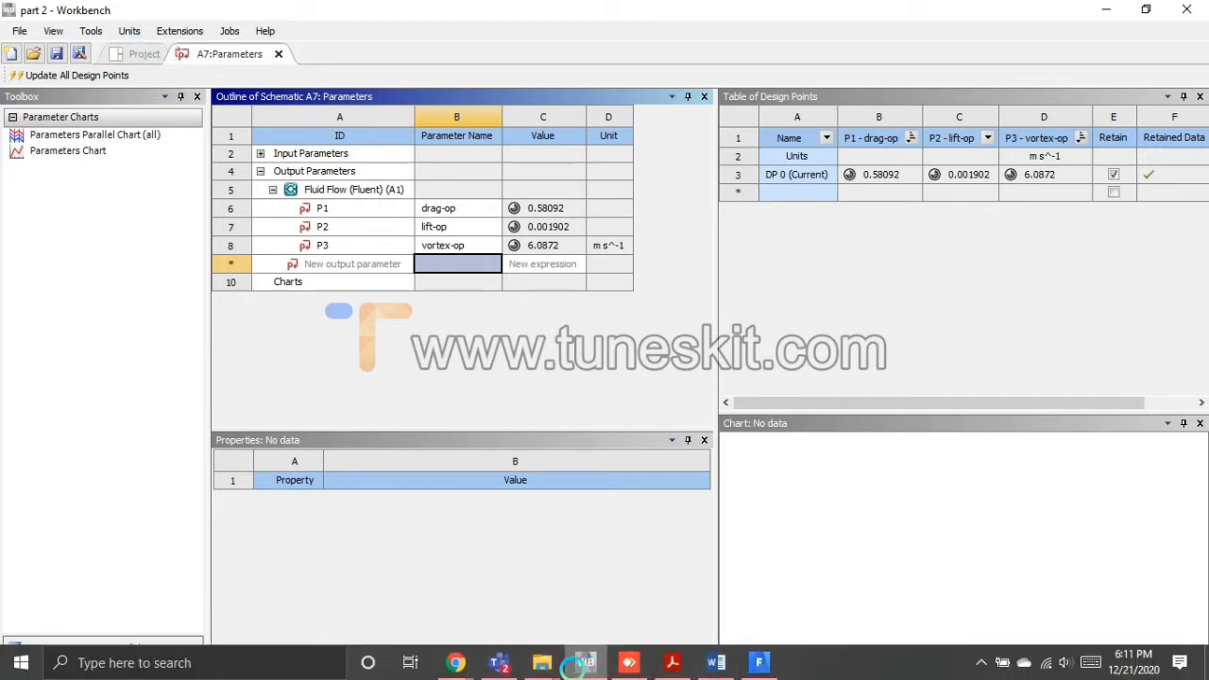
- Switch back to Fluent and open the FFT setup from the result plots
{"action": "mouse_move", "coordinate": [572, 667]}
{"action": "left_click", "coordinate": [761, 597]}
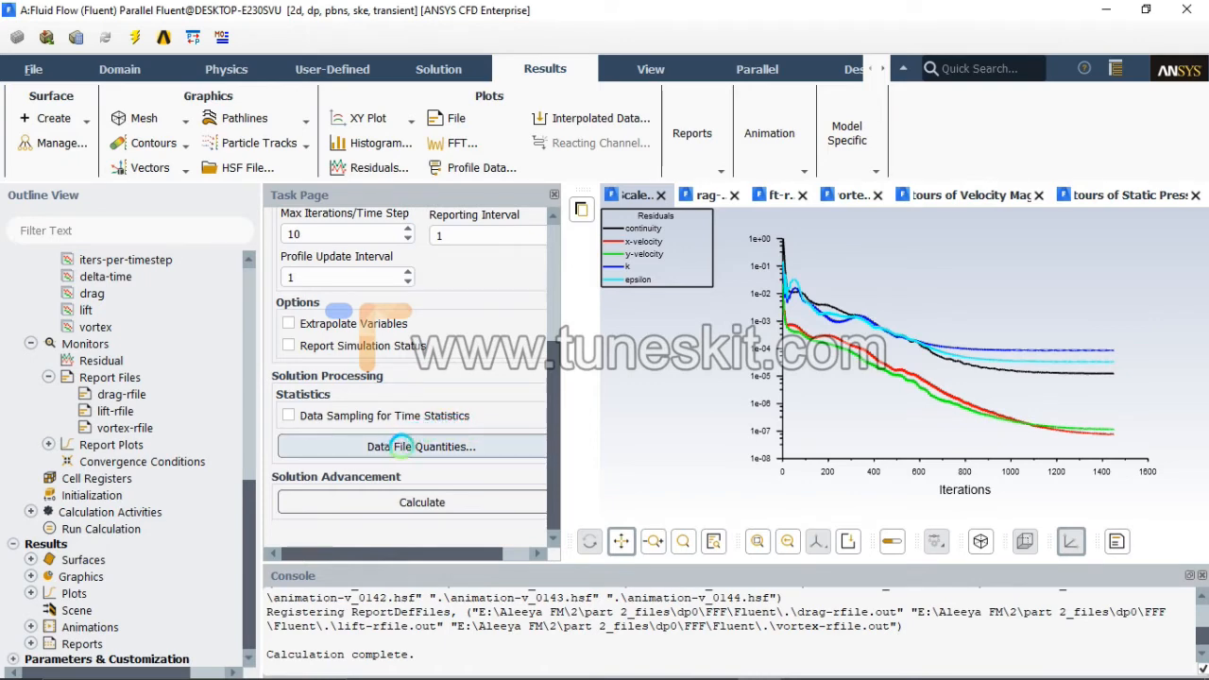
{"action": "mouse_move", "coordinate": [556, 401]}
{"action": "left_mouse_down"}
{"action": "mouse_move", "coordinate": [557, 320]}
{"action": "mouse_move", "coordinate": [557, 424]}
{"action": "left_mouse_up"}
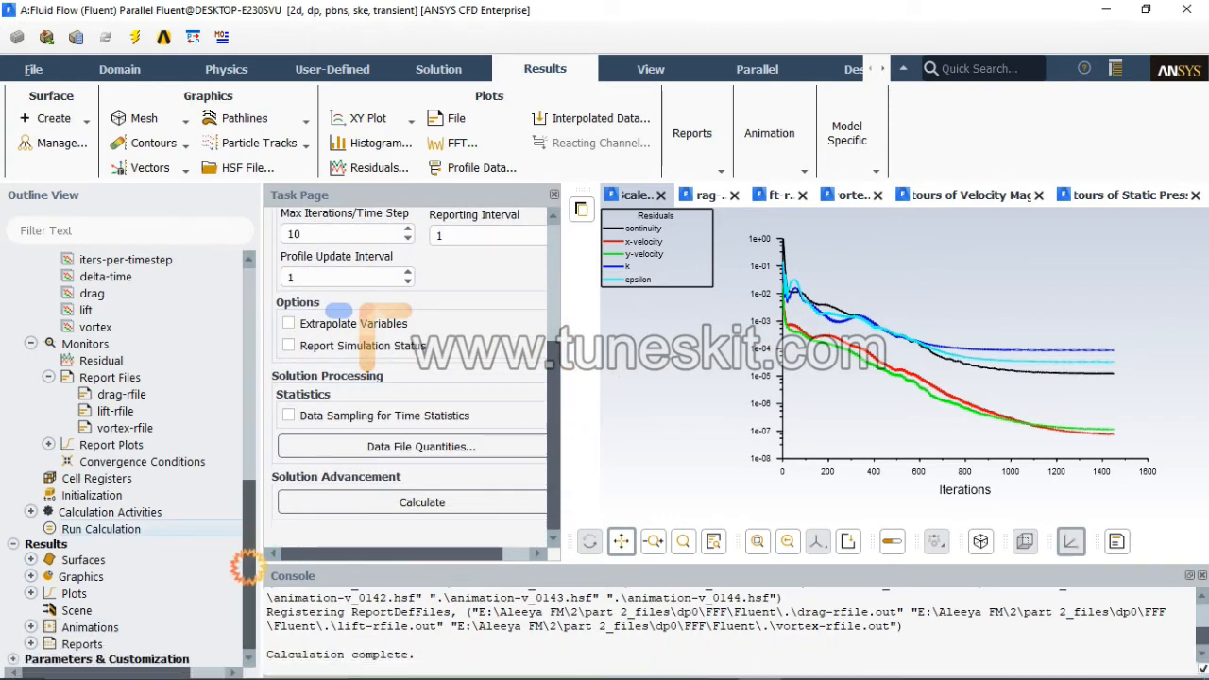
{"action": "left_click", "coordinate": [30, 592]}
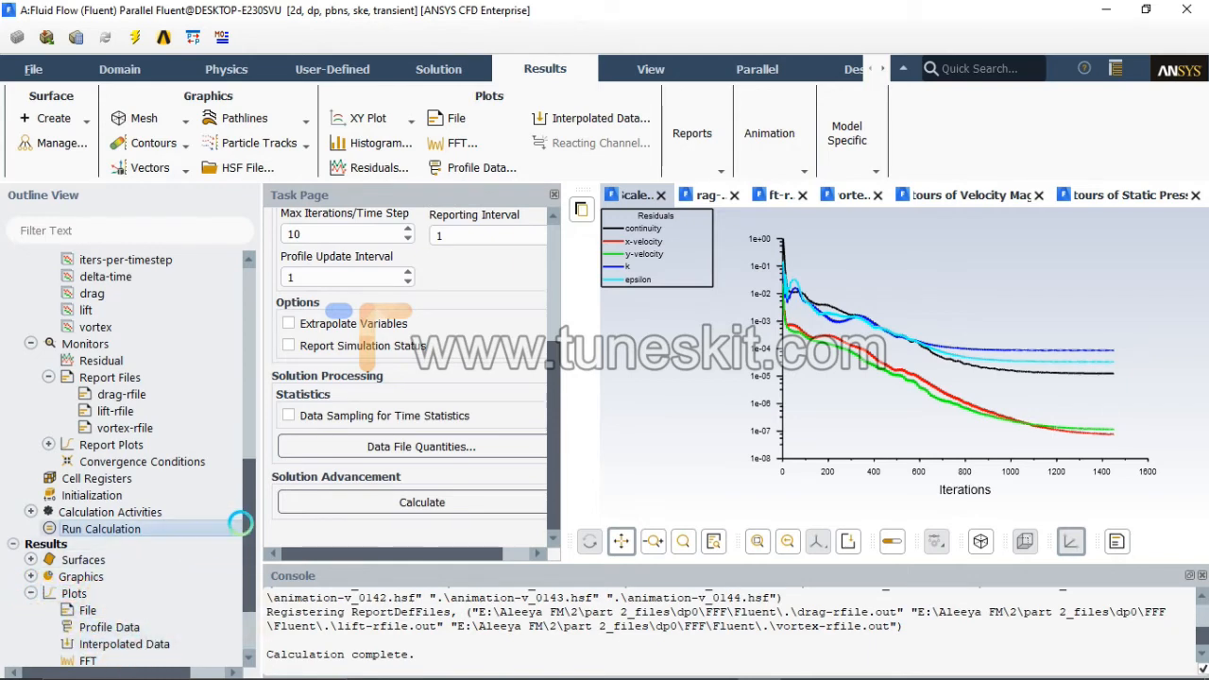
{"action": "left_click", "coordinate": [248, 555]}
{"action": "left_click_drag", "start_coordinate": [247, 554], "coordinate": [248, 582]}
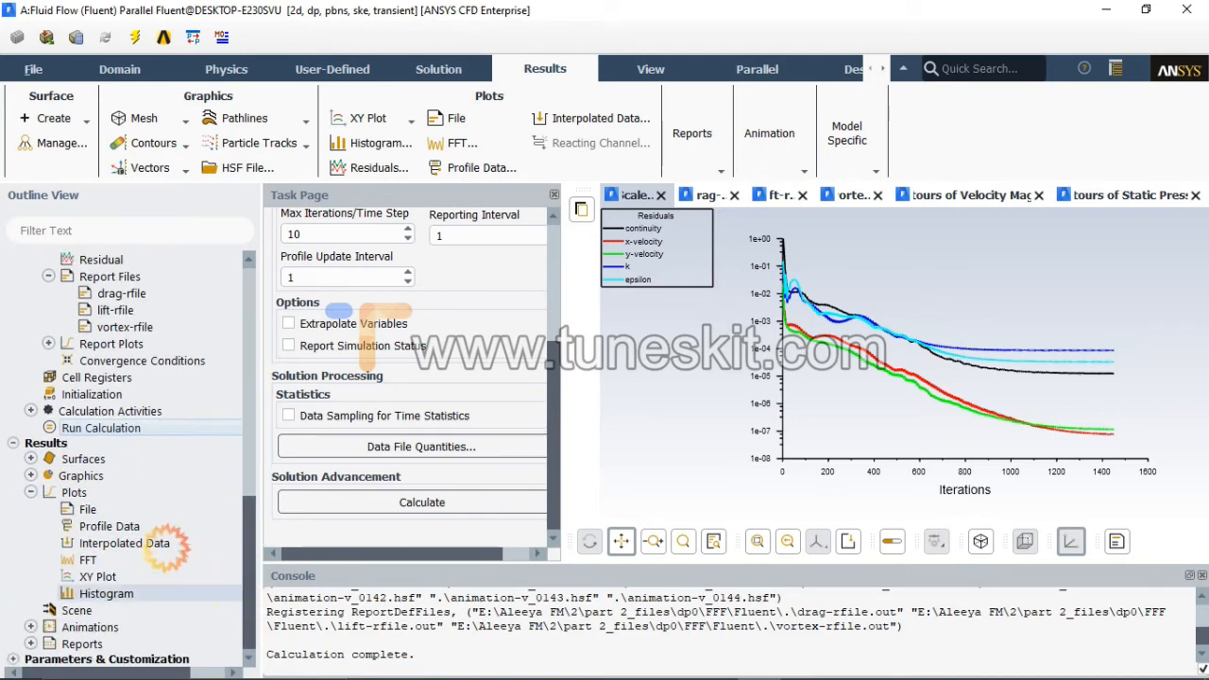
{"action": "double_click", "coordinate": [87, 559]}
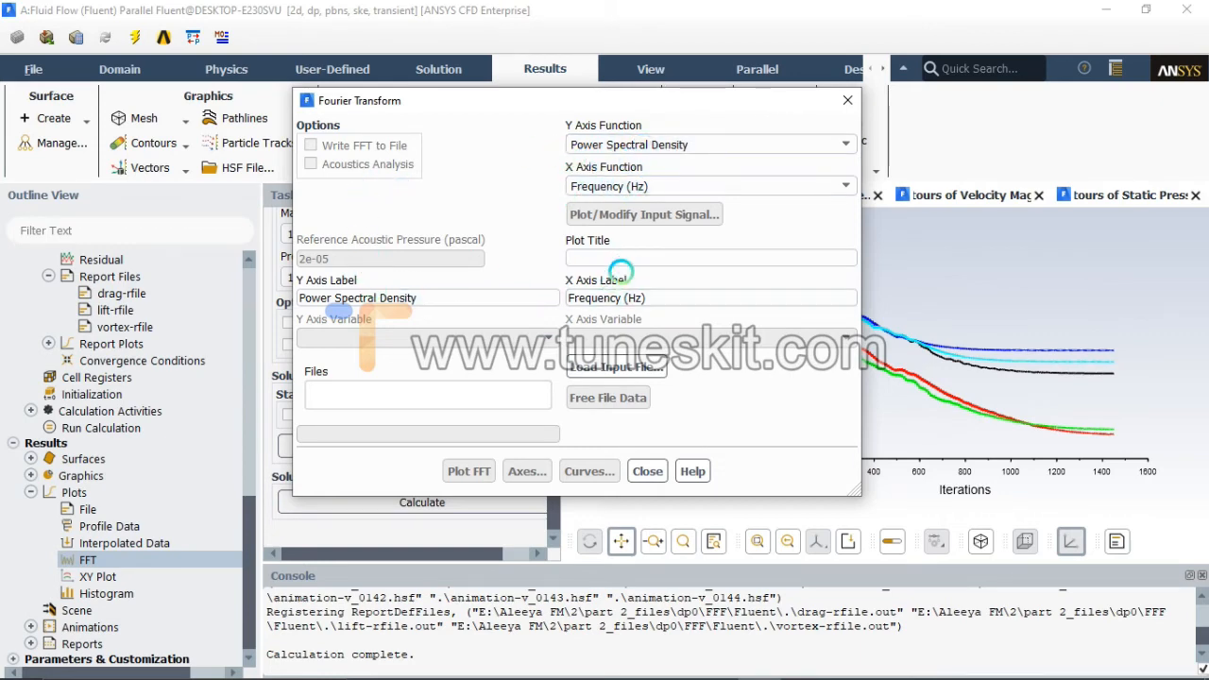
- Load vortex-rfile.out as the input signal file for the Fourier transform
{"action": "left_click", "coordinate": [623, 368]}
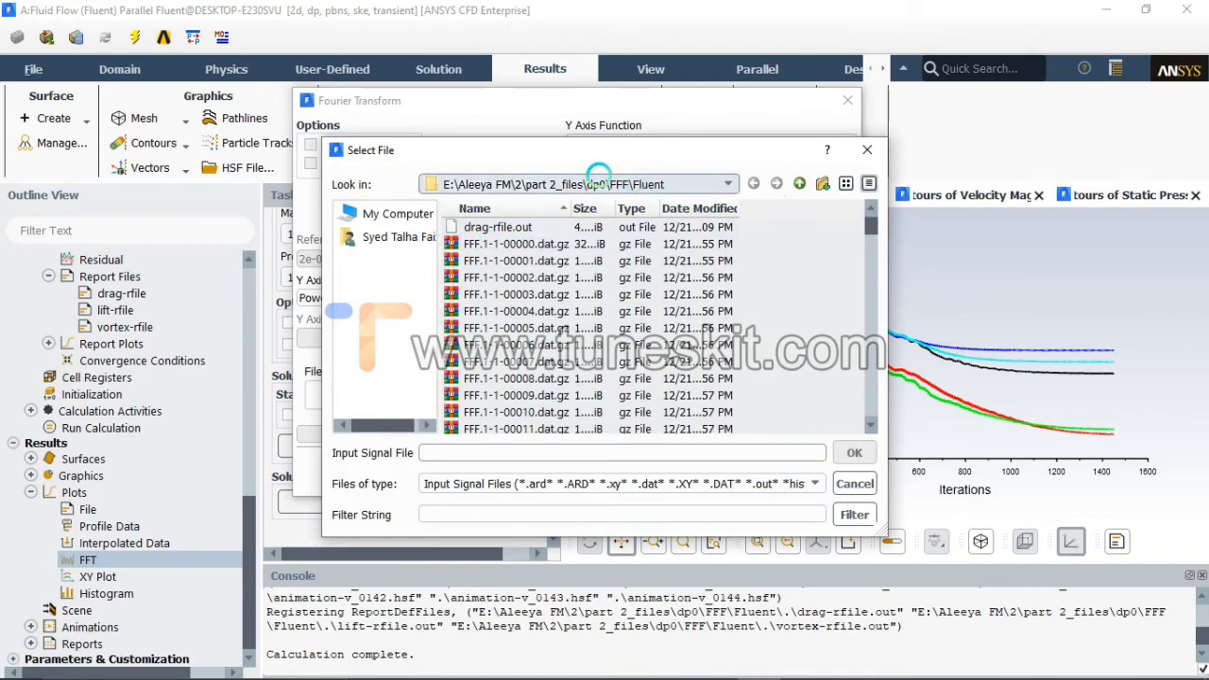
{"action": "left_click_drag", "start_coordinate": [869, 227], "coordinate": [871, 412]}
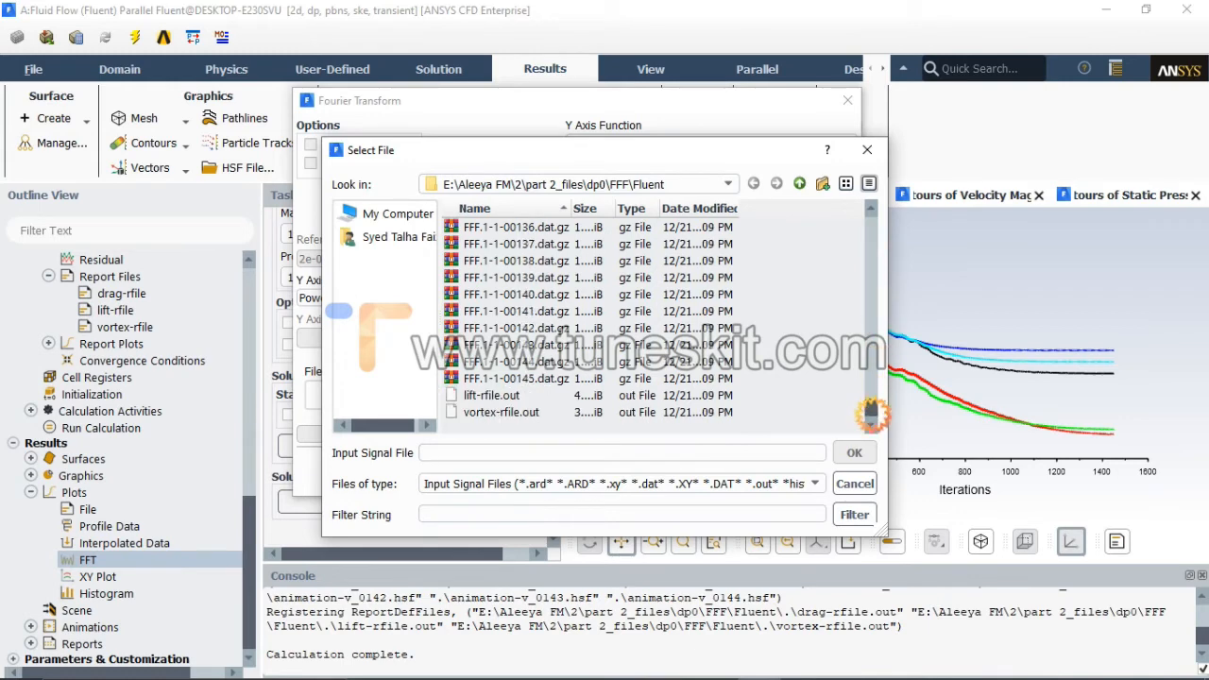
{"action": "left_click", "coordinate": [524, 413]}
{"action": "left_click", "coordinate": [853, 453]}
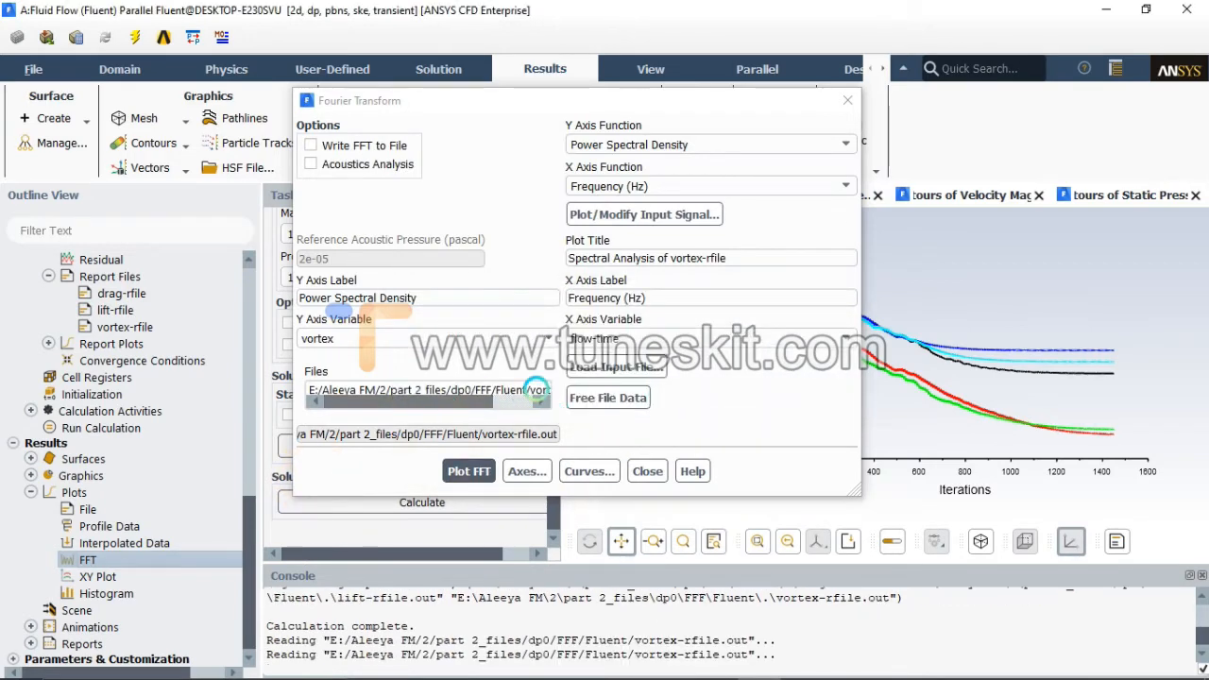
- Plot the FFT of the vortex signal as power spectral density against frequency in Hz and close the Fourier Transform dialog
{"action": "left_click", "coordinate": [469, 471]}
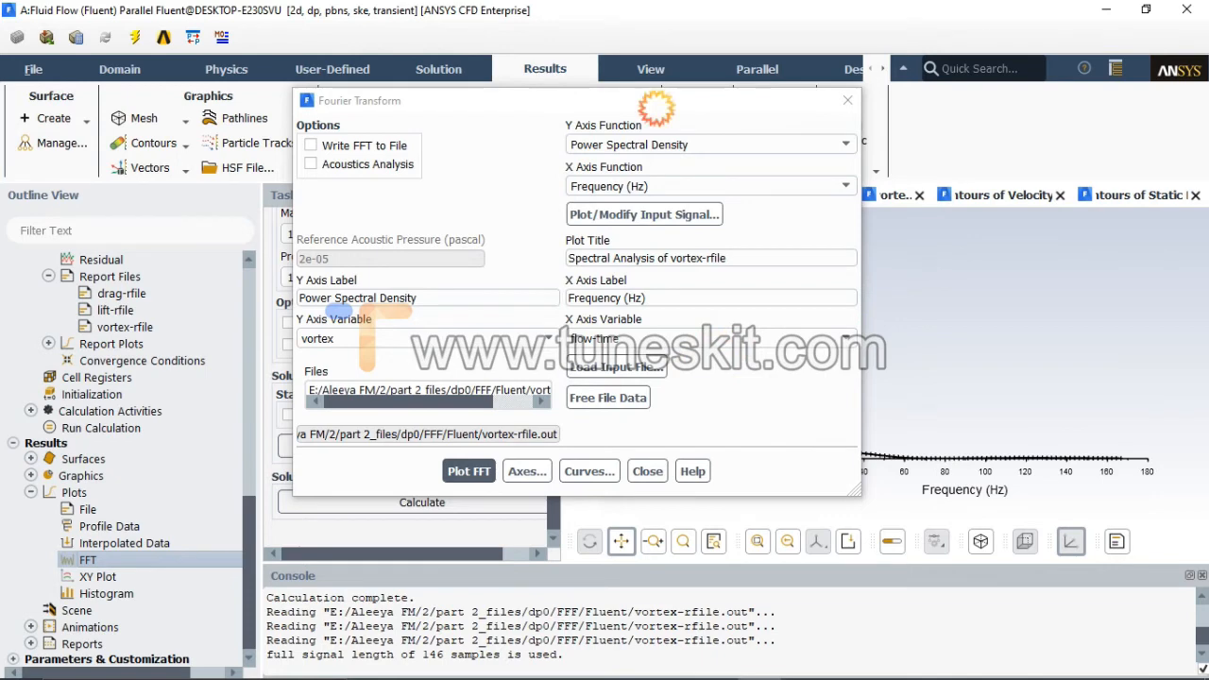
{"action": "left_click_drag", "start_coordinate": [652, 102], "coordinate": [372, 147]}
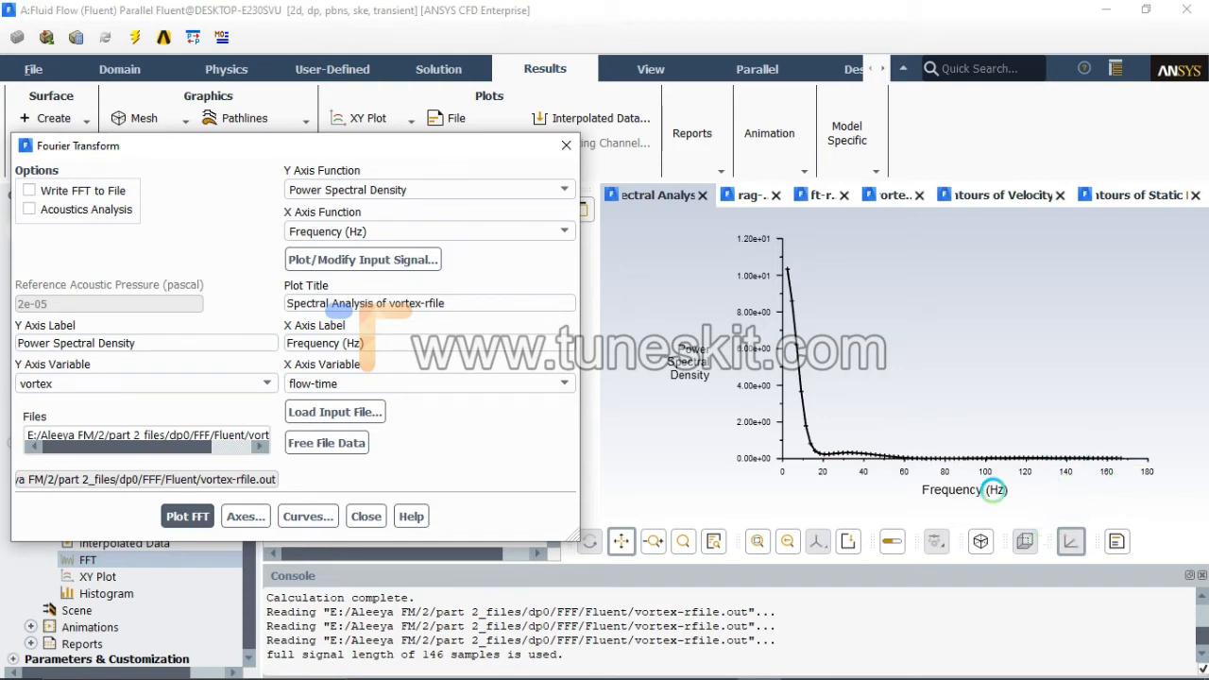
{"action": "left_click", "coordinate": [369, 515]}
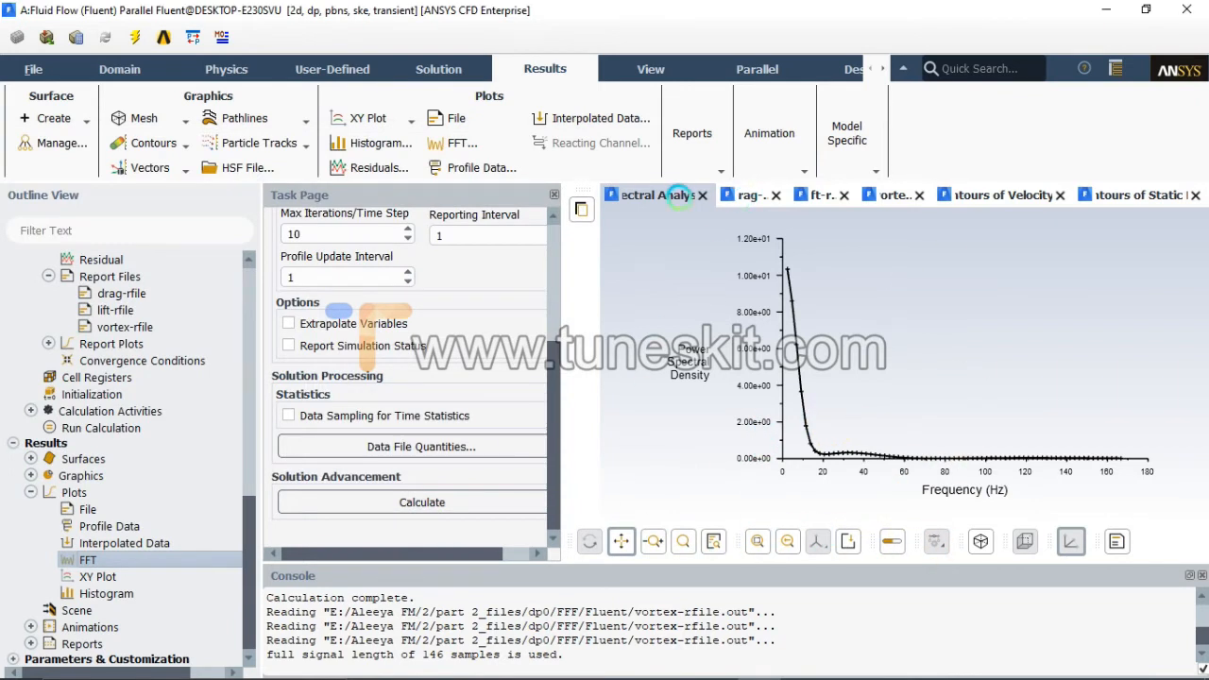
- Examine the vortex spectral analysis plot together with the drag, lift and vortex report plots
{"action": "left_click", "coordinate": [748, 194]}
{"action": "left_click", "coordinate": [674, 195]}
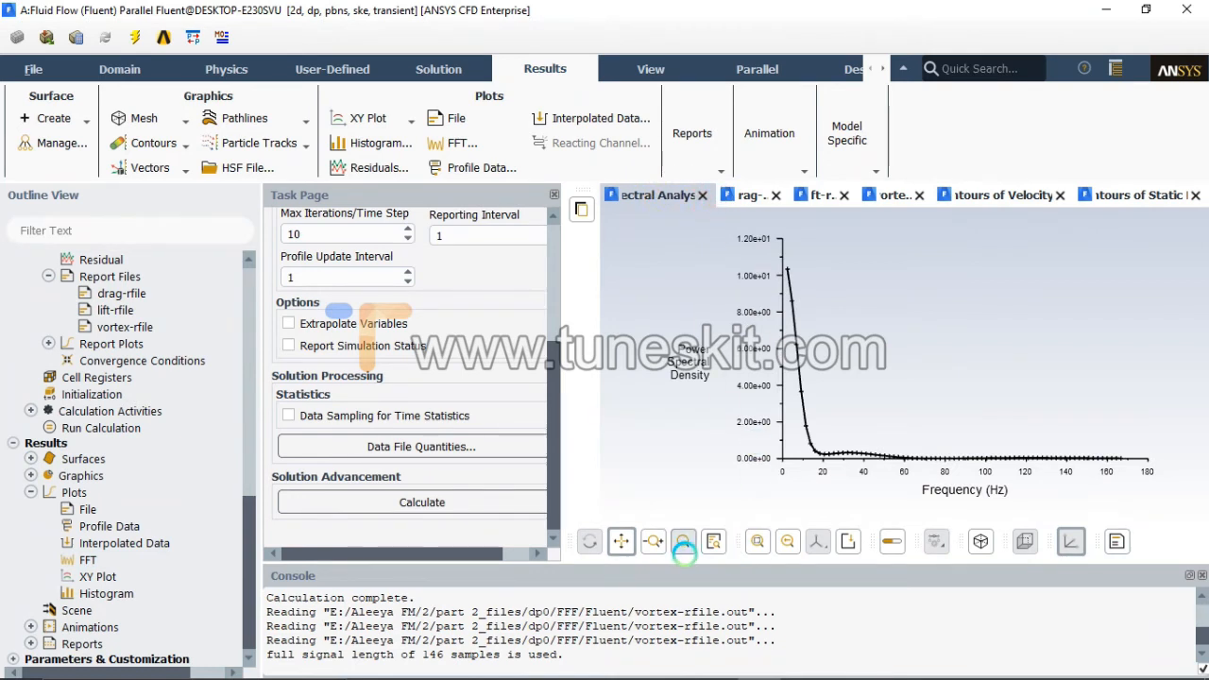
{"action": "left_click_drag", "start_coordinate": [463, 554], "coordinate": [495, 556]}
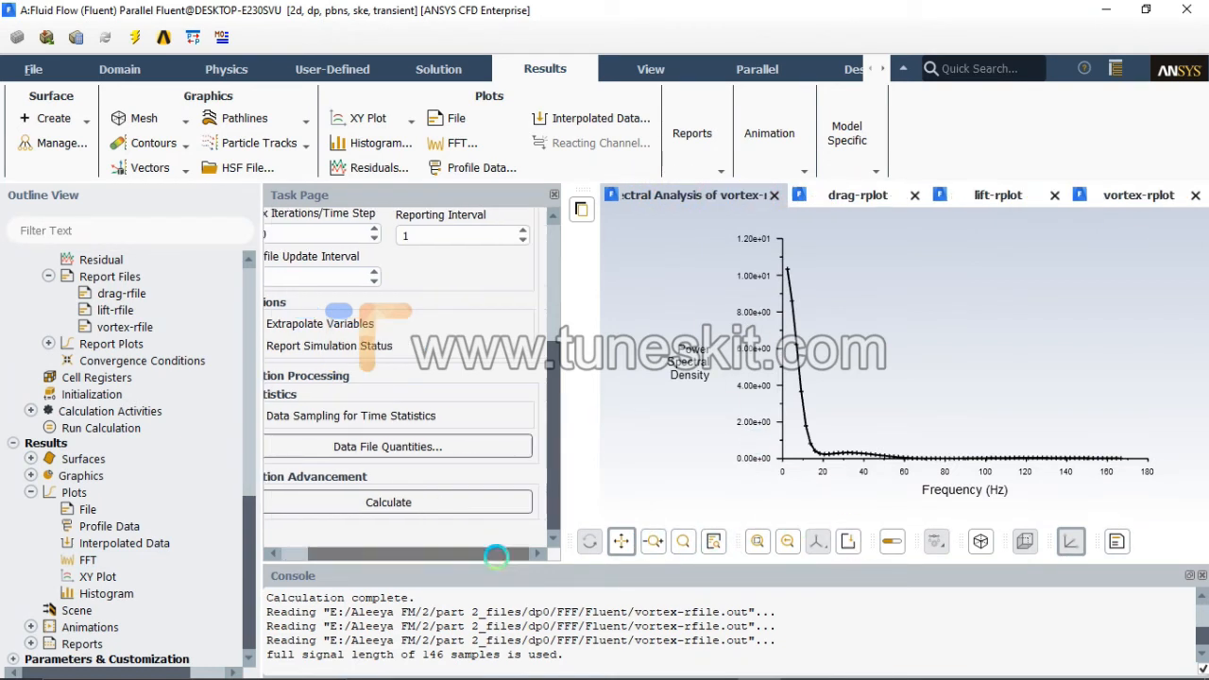
{"action": "mouse_move", "coordinate": [552, 673]}
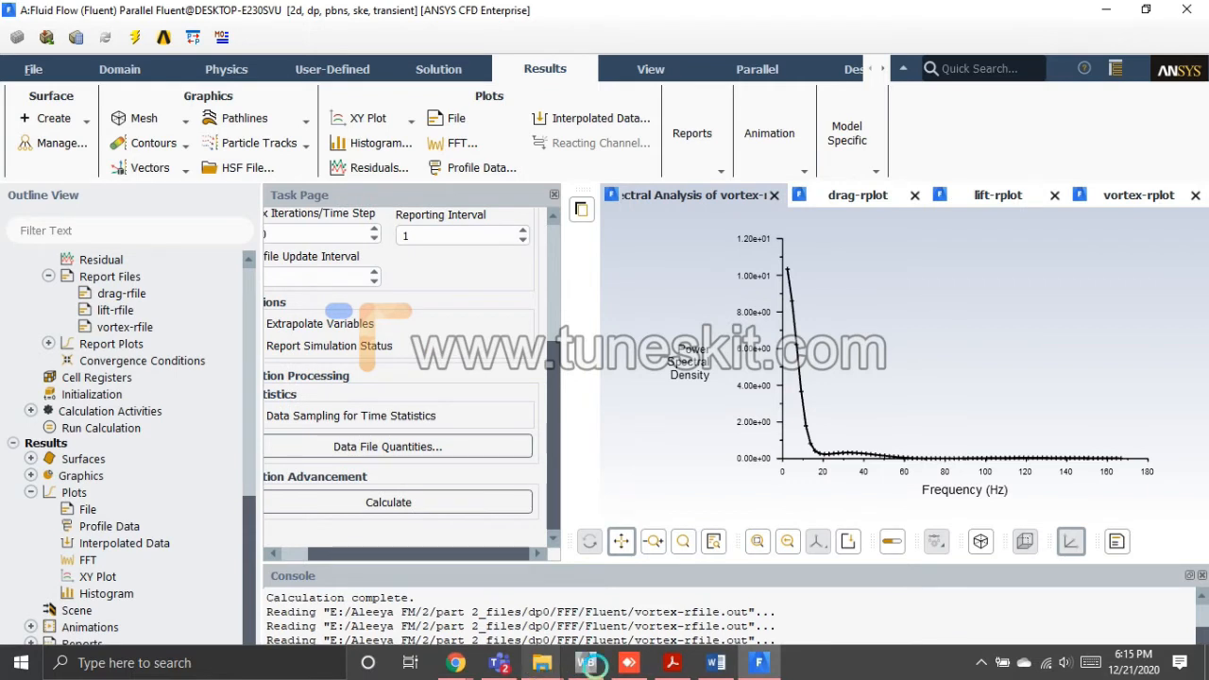
{"action": "left_click", "coordinate": [850, 195]}
{"action": "left_click", "coordinate": [696, 337]}
{"action": "left_click", "coordinate": [993, 198]}
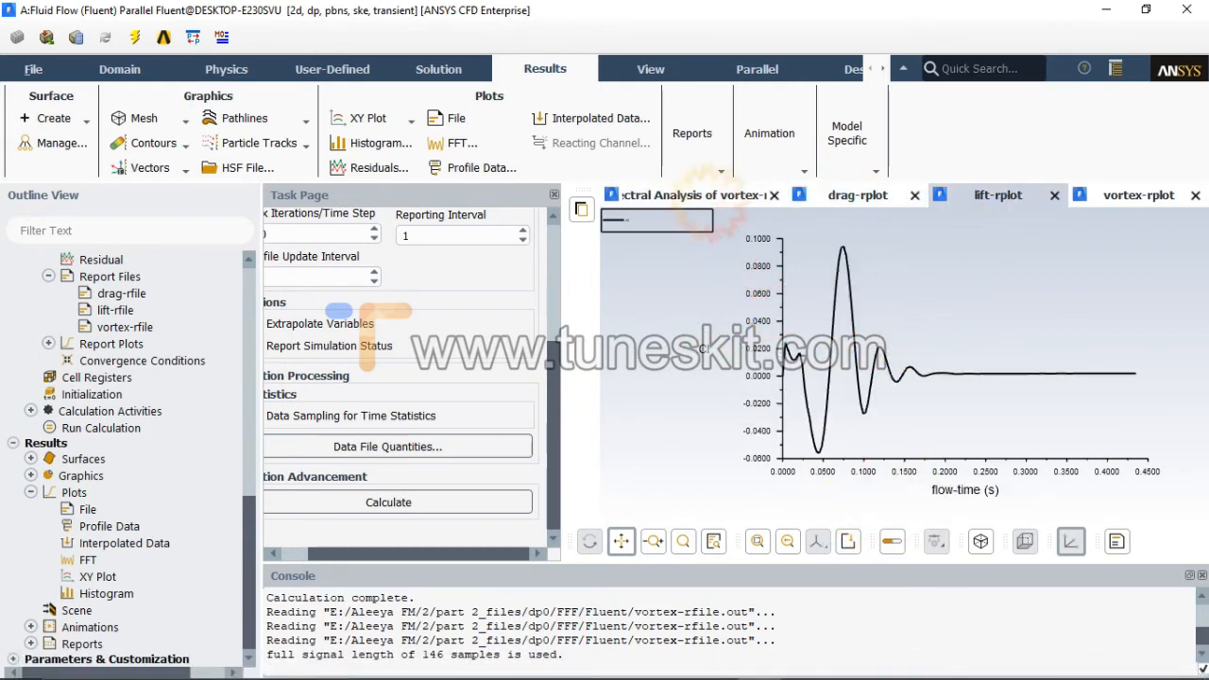
{"action": "left_click", "coordinate": [1106, 197]}
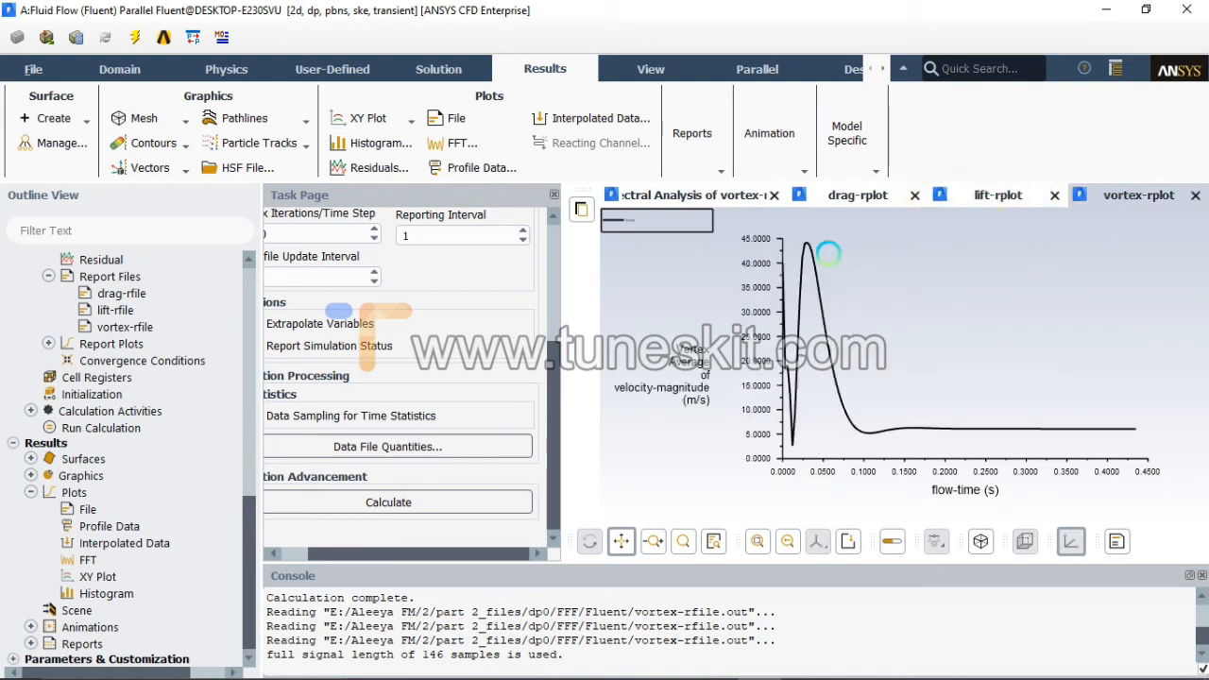
{"action": "left_click", "coordinate": [843, 195]}
{"action": "left_click", "coordinate": [701, 198]}
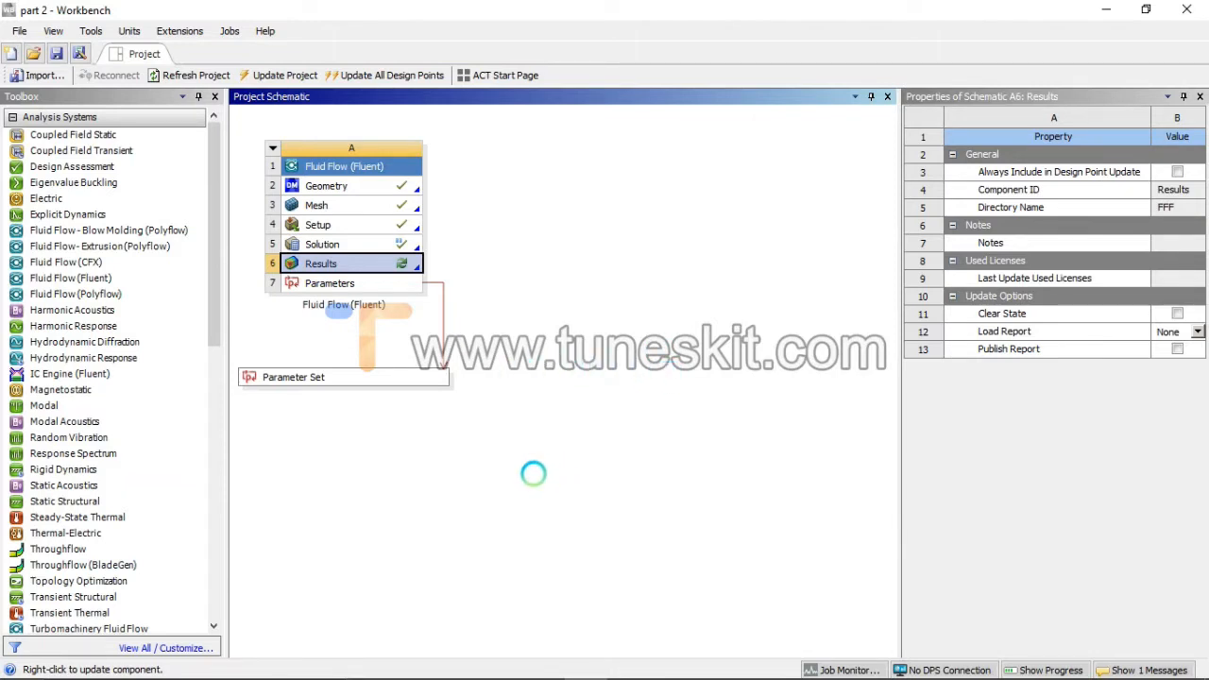
- Update the Fluid Flow system's Results component in Workbench and open it in CFD-Post
{"action": "right_click", "coordinate": [355, 263]}
{"action": "left_click", "coordinate": [415, 359]}
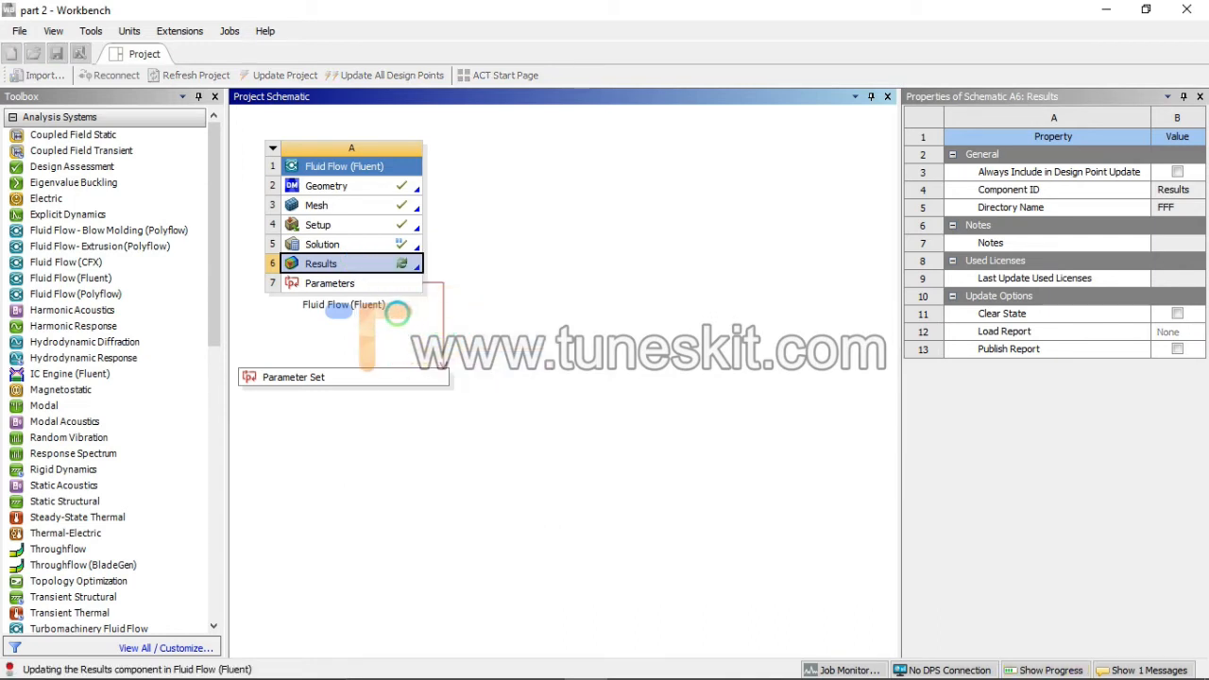
{"action": "right_click", "coordinate": [354, 263]}
{"action": "left_click", "coordinate": [400, 272]}
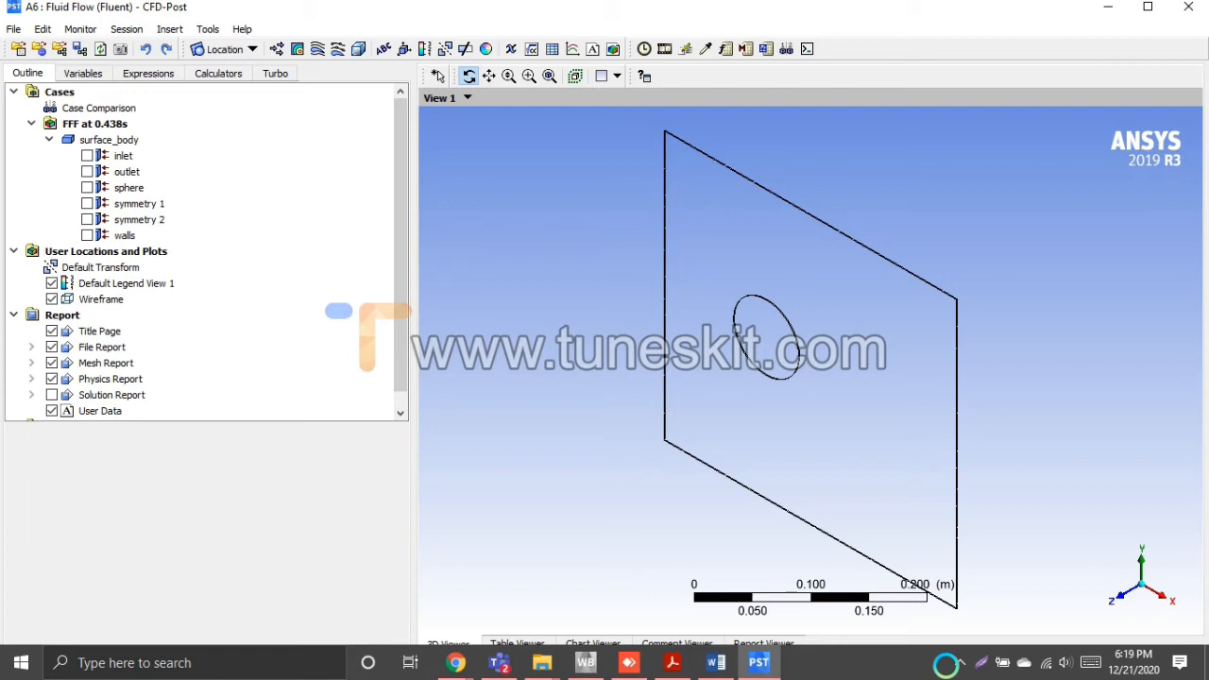
- Orient the model to face the XY plane and show the symmetry 1 surface
{"action": "left_click", "coordinate": [1115, 597]}
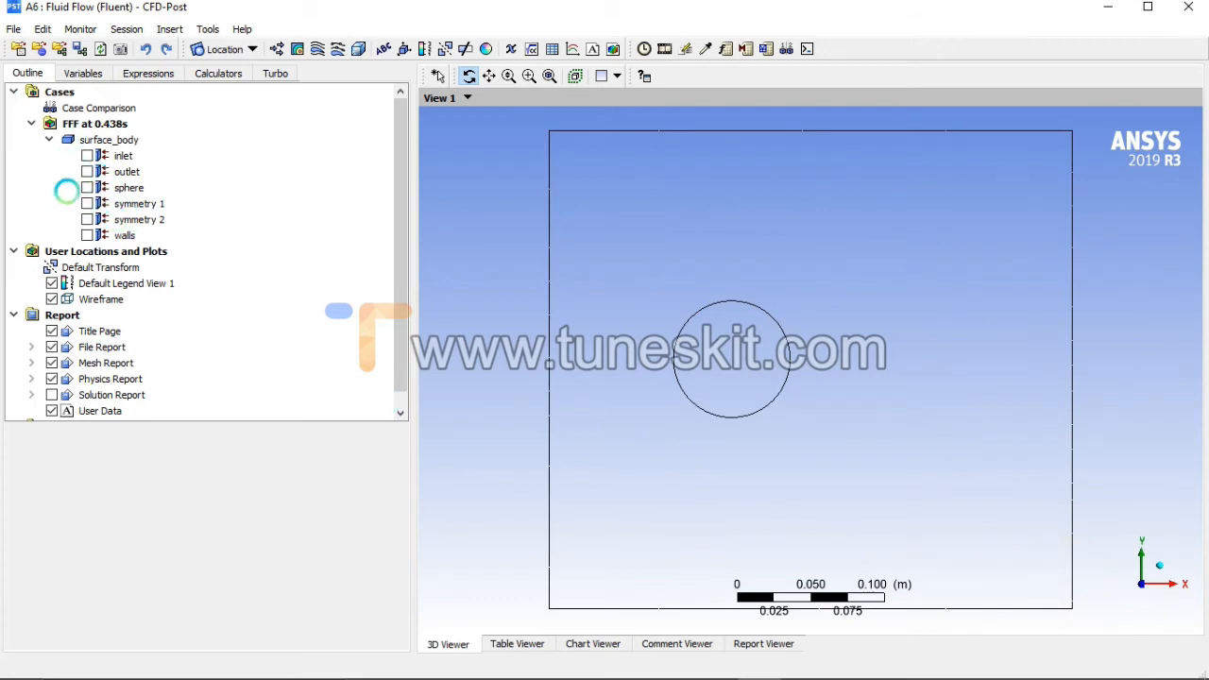
{"action": "left_click", "coordinate": [104, 188]}
{"action": "left_click", "coordinate": [87, 203]}
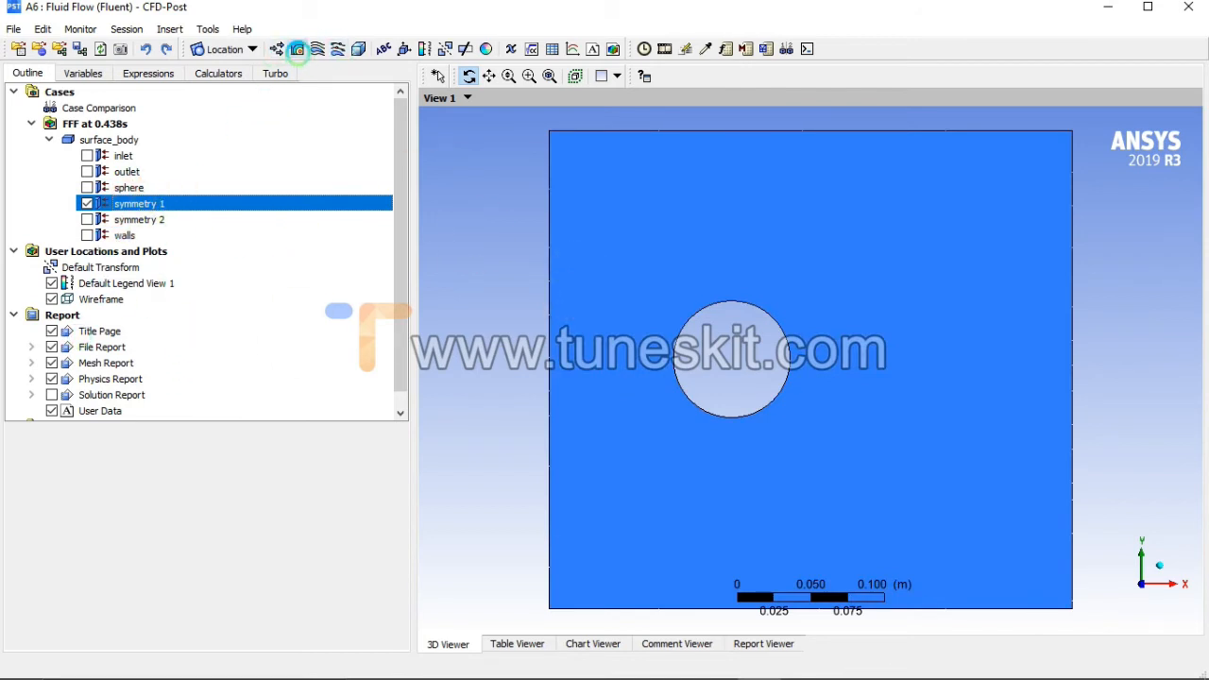
- Insert a contour plot named Contour 1 and set its location to symmetry 1
{"action": "left_click", "coordinate": [297, 50]}
{"action": "left_click", "coordinate": [340, 123]}
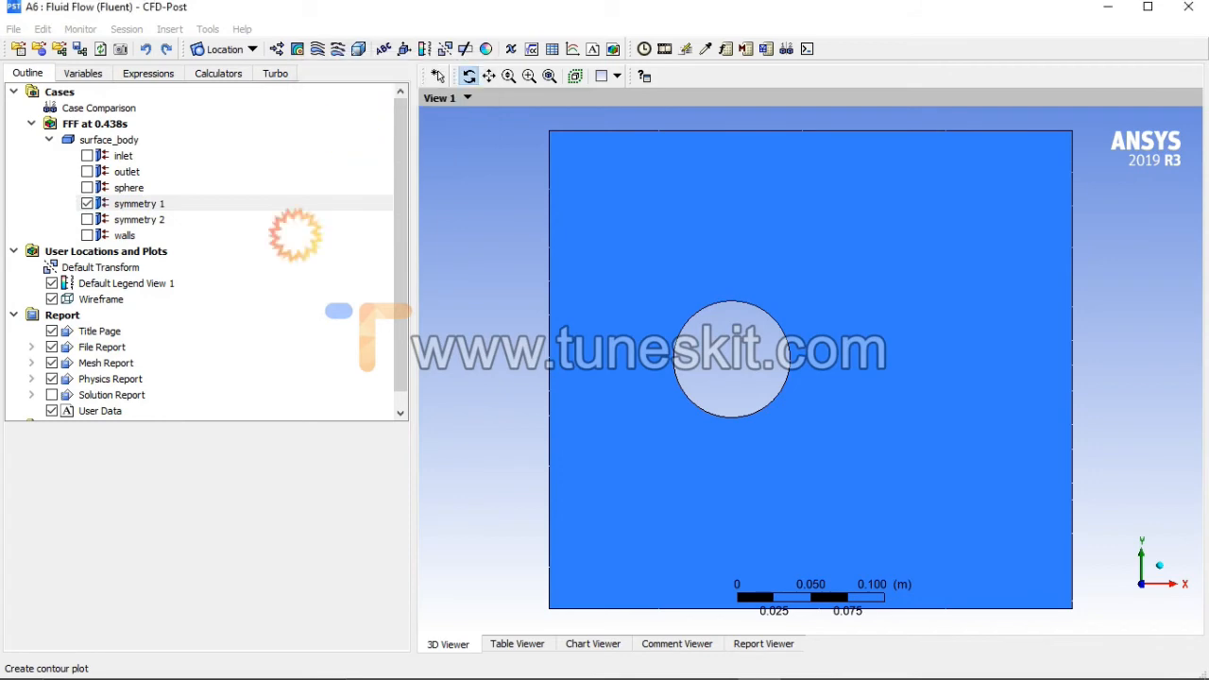
{"action": "left_click", "coordinate": [106, 507]}
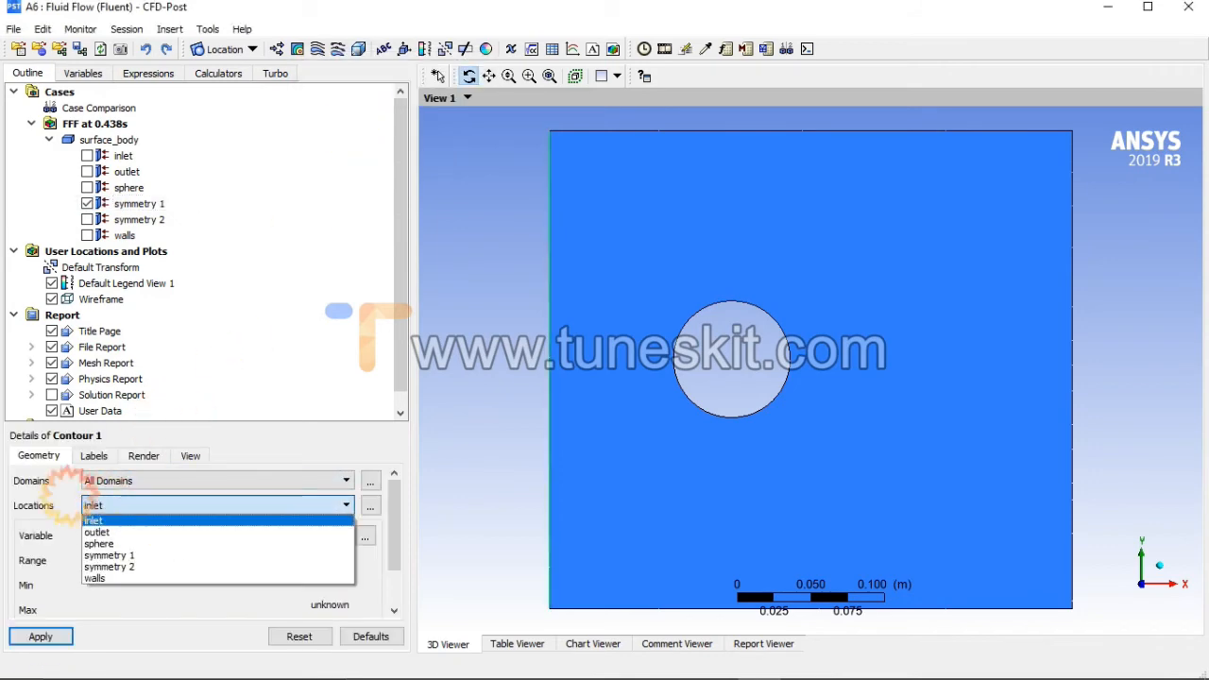
{"action": "left_click", "coordinate": [132, 555]}
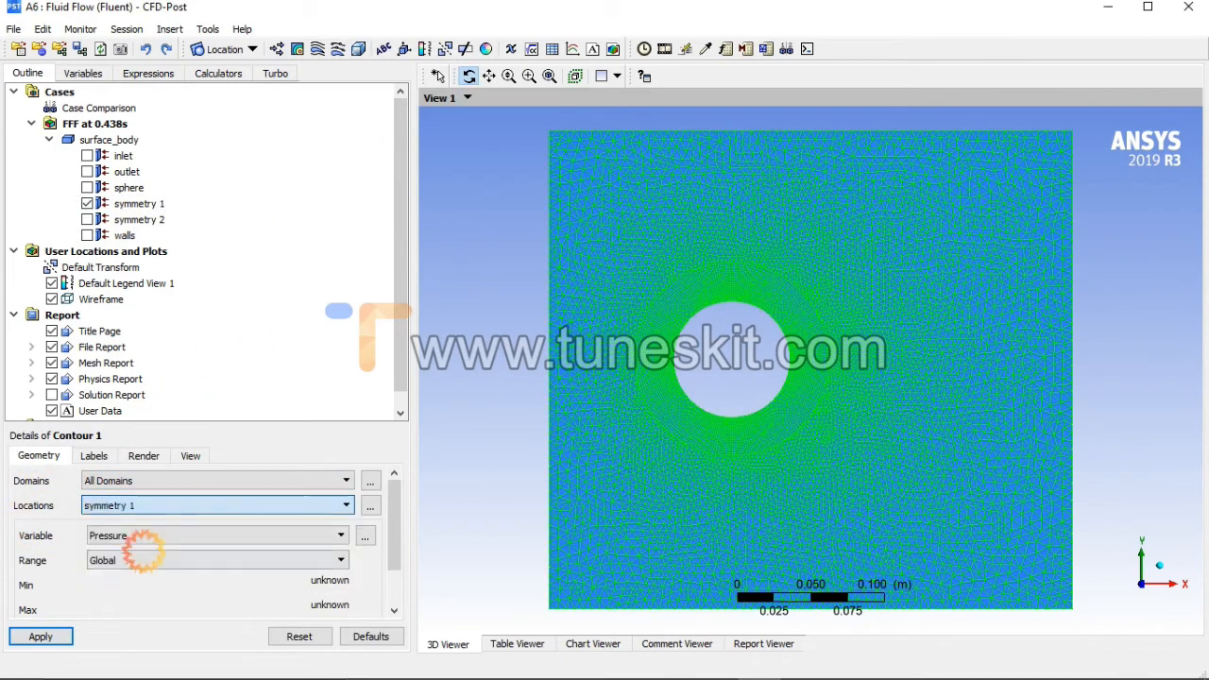
- Set the contour variable to Pressure with 20 contours and apply it
{"action": "left_click_drag", "start_coordinate": [402, 338], "coordinate": [402, 376]}
{"action": "left_click_drag", "start_coordinate": [393, 510], "coordinate": [394, 546]}
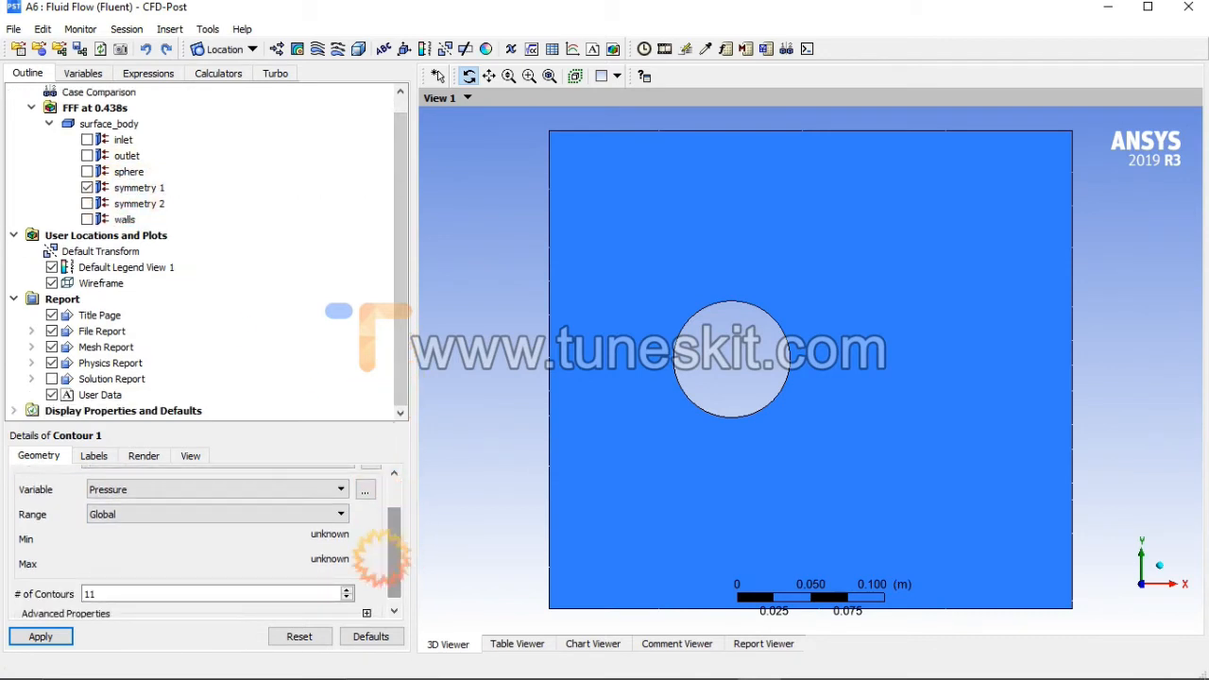
{"action": "left_click", "coordinate": [189, 489]}
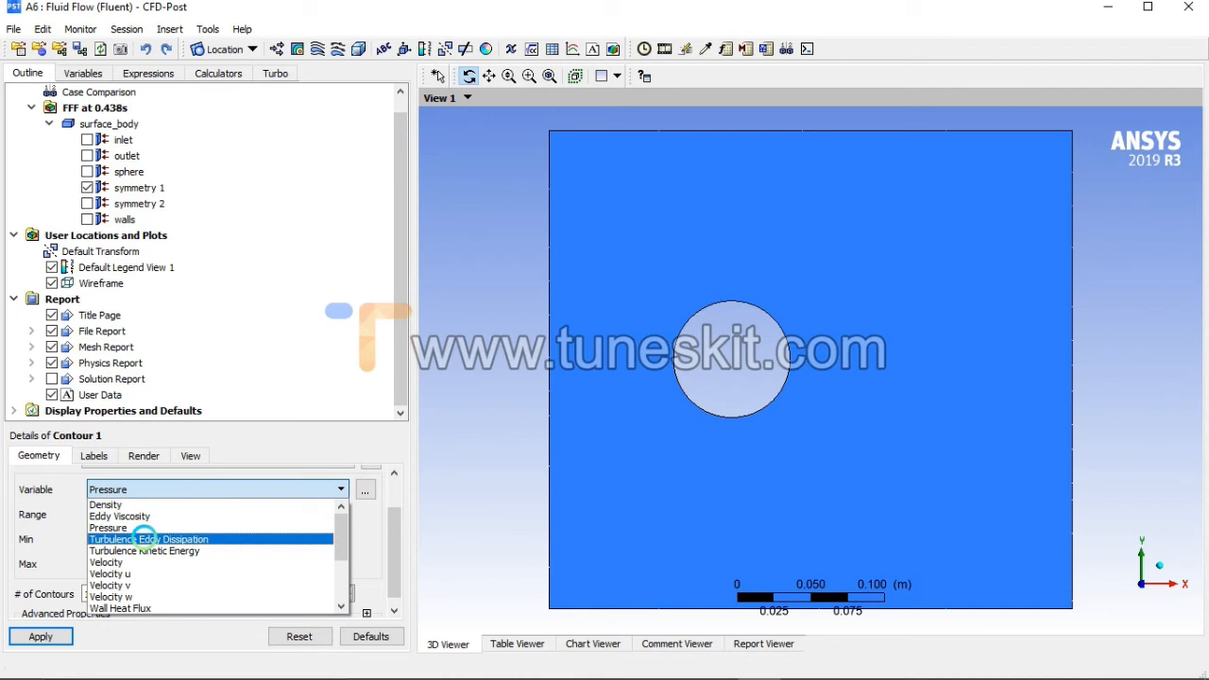
{"action": "left_click", "coordinate": [148, 536]}
{"action": "left_click", "coordinate": [173, 489]}
{"action": "left_click", "coordinate": [216, 522]}
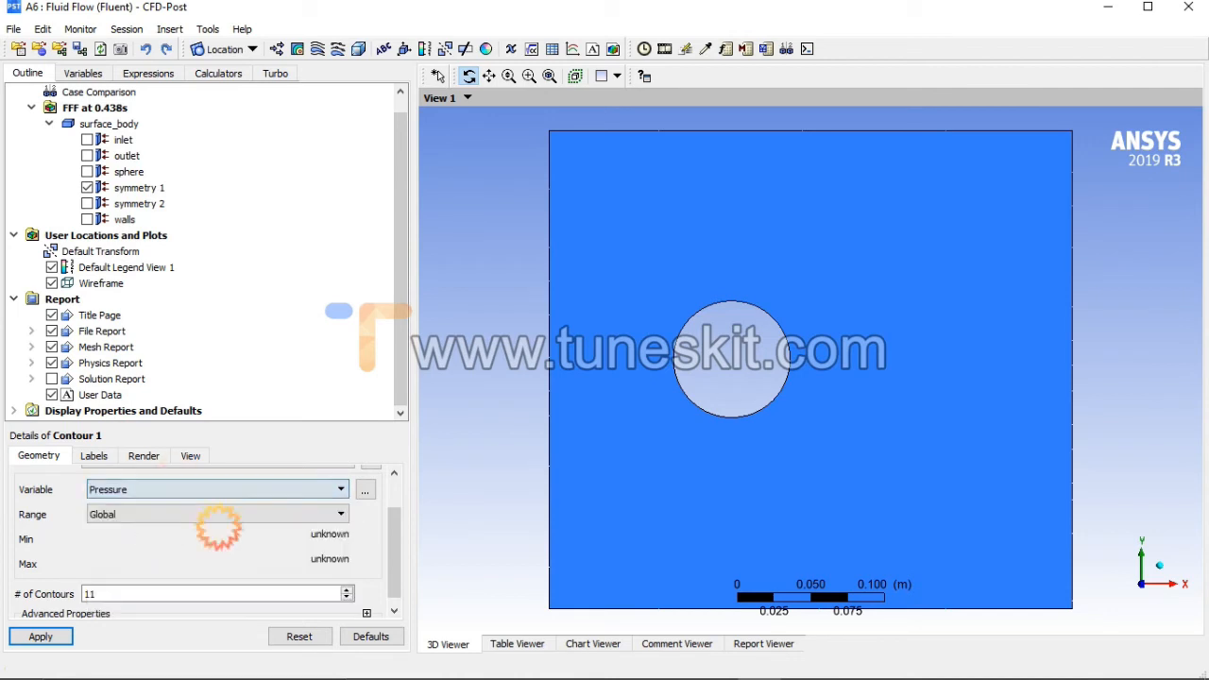
{"action": "scroll", "coordinate": [283, 573], "scroll_direction": "down", "scroll_amount": 1}
{"action": "double_click", "coordinate": [155, 583]}
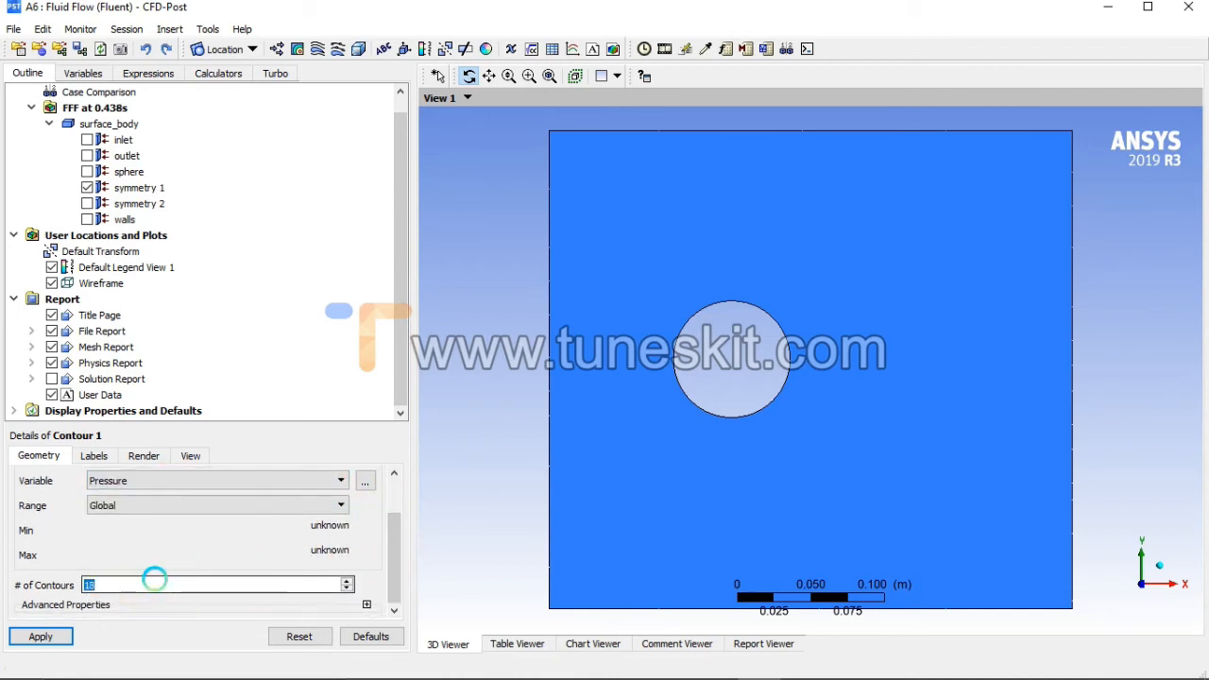
{"action": "left_click", "coordinate": [41, 636]}
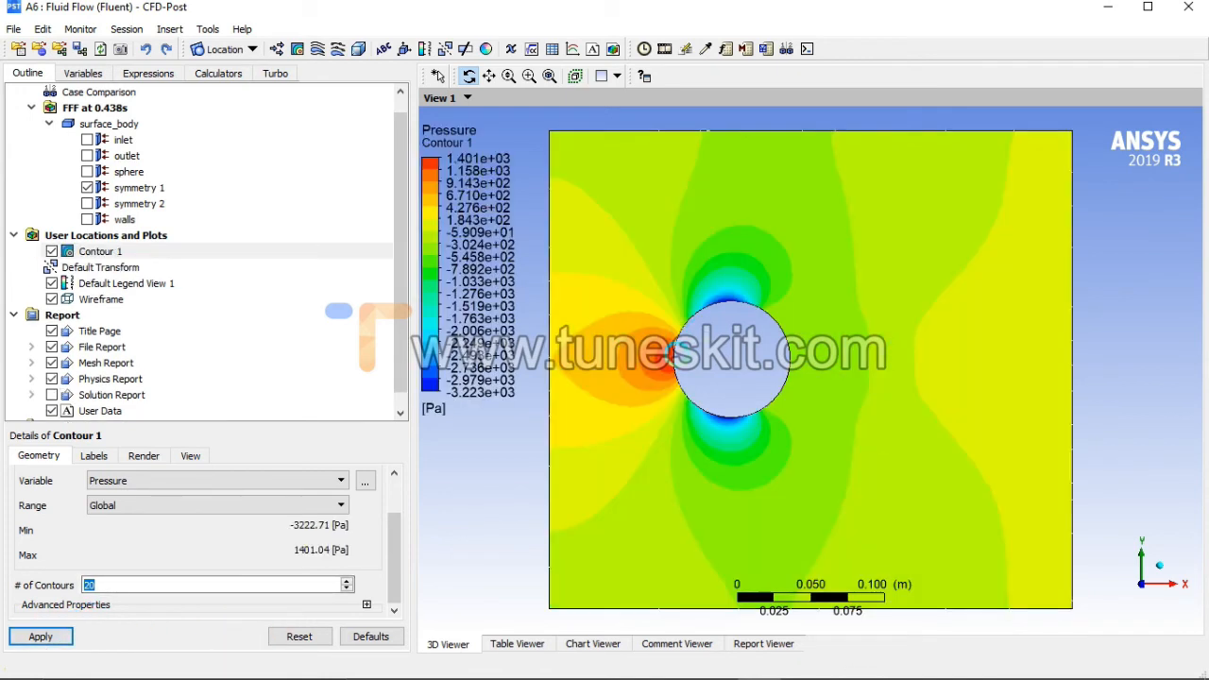
- Open the animation setup for the pressure contour and choose Timestep Animation
{"action": "left_click", "coordinate": [759, 389]}
{"action": "left_click", "coordinate": [666, 49]}
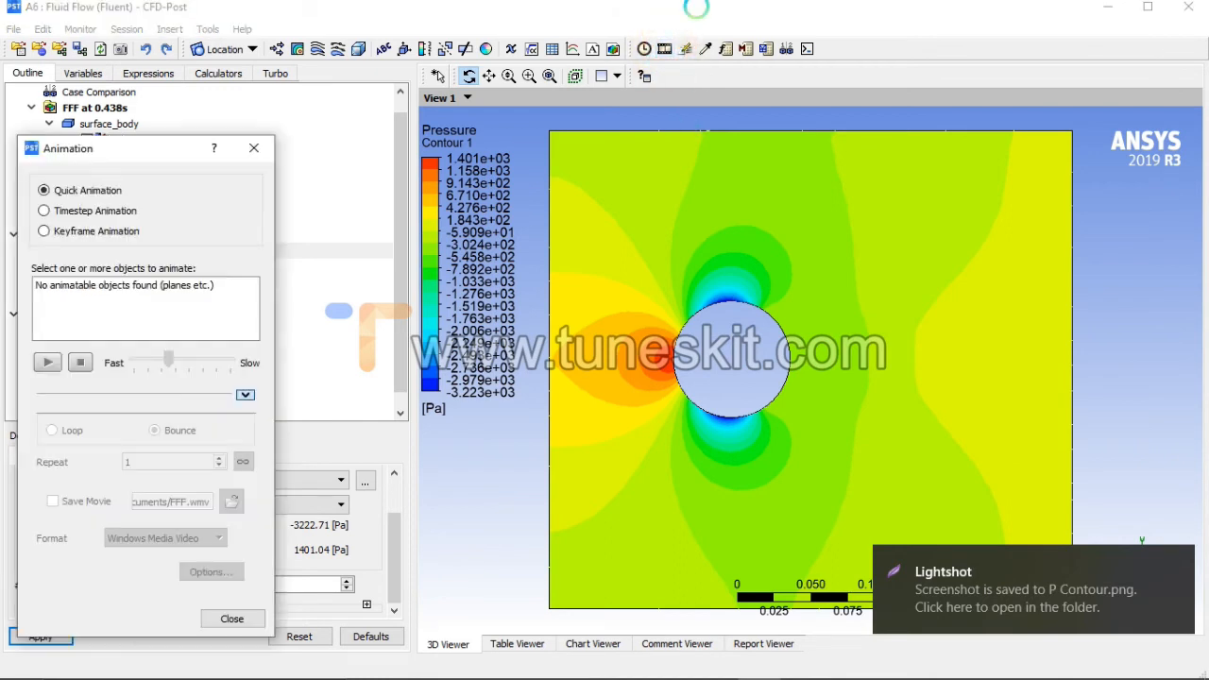
{"action": "left_click_drag", "start_coordinate": [229, 135], "coordinate": [364, 76]}
{"action": "left_click", "coordinate": [178, 152]}
{"action": "left_click_drag", "start_coordinate": [570, 211], "coordinate": [224, 213]}
{"action": "left_click_drag", "start_coordinate": [347, 87], "coordinate": [195, 75]}
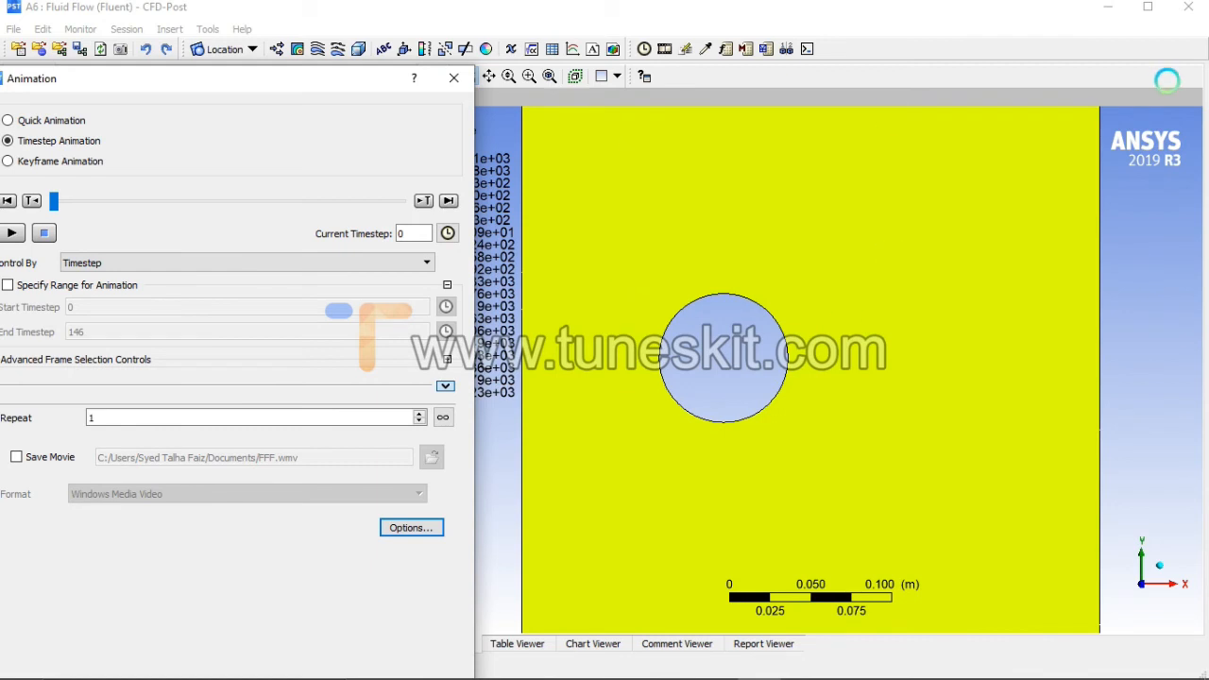
{"action": "left_click_drag", "start_coordinate": [321, 81], "coordinate": [374, 80]}
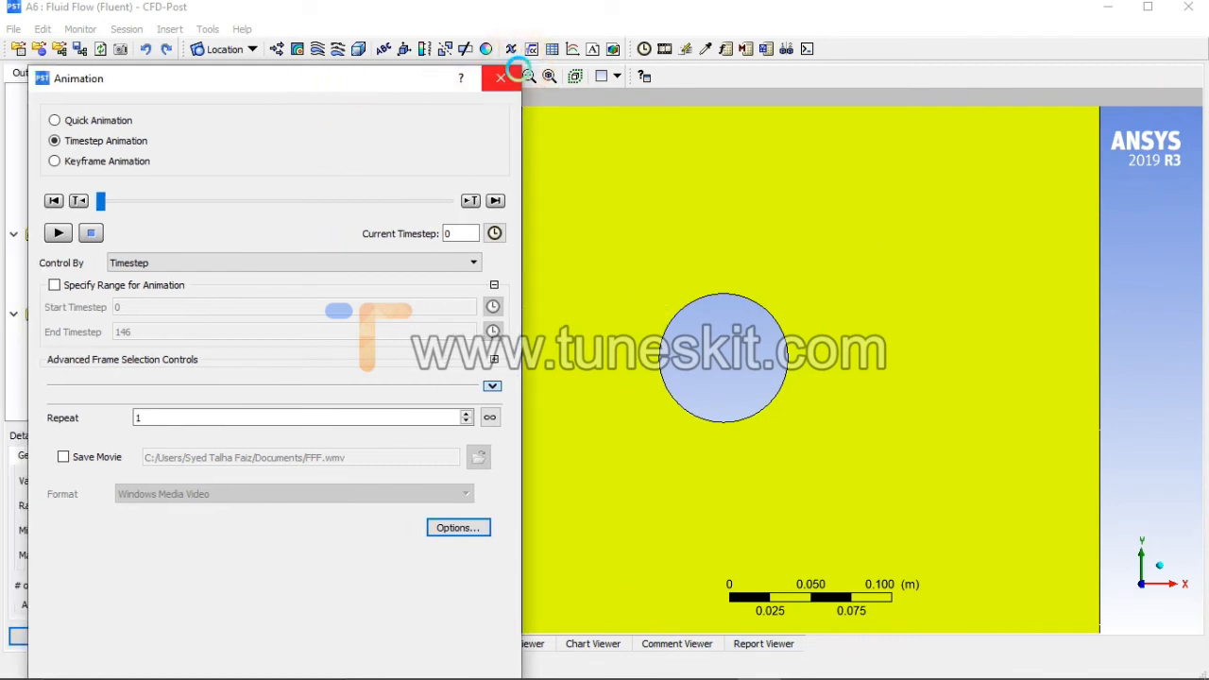
{"action": "left_click_drag", "start_coordinate": [520, 65], "coordinate": [326, 202]}
{"action": "left_click_drag", "start_coordinate": [225, 223], "coordinate": [261, 23]}
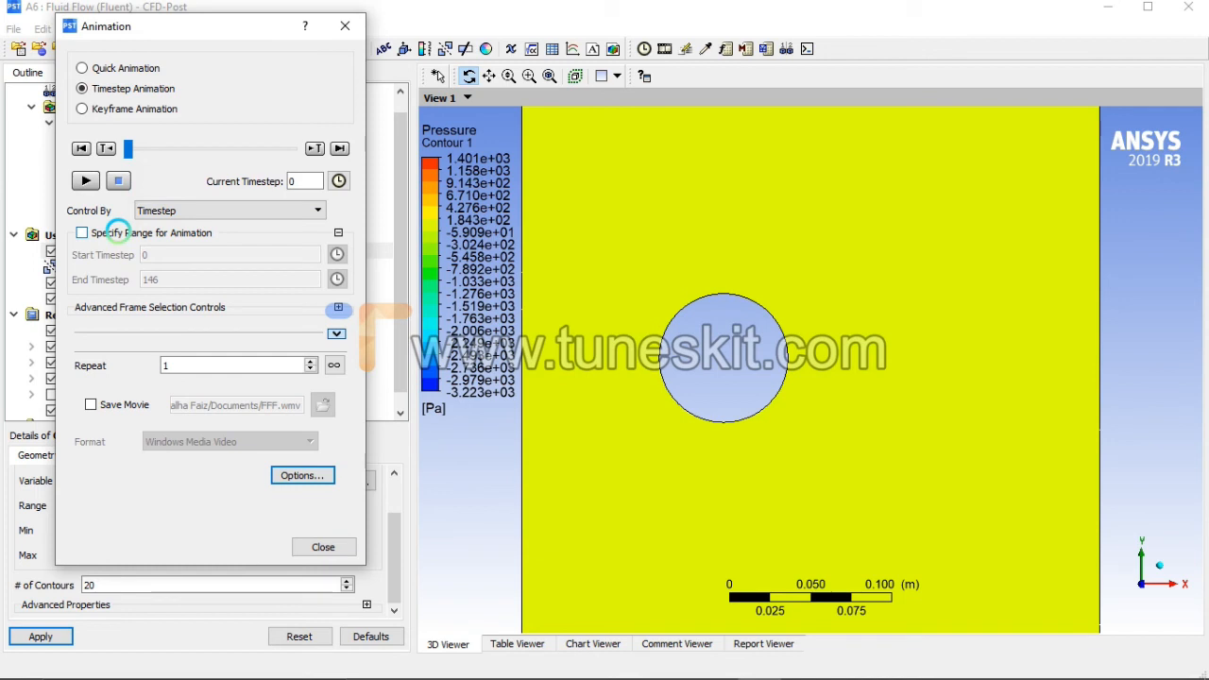
- Enable movie saving for the animation and set its output file to Pressure.wmv in the Animation folder
{"action": "left_click", "coordinate": [123, 405]}
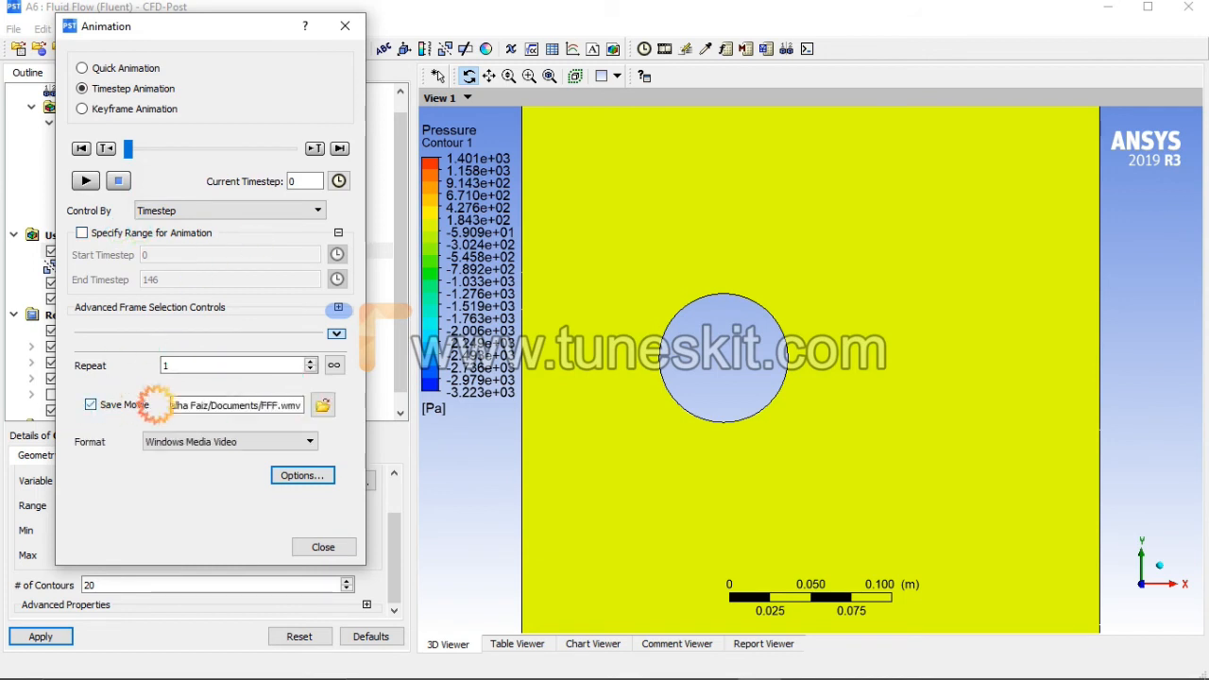
{"action": "left_click", "coordinate": [322, 404]}
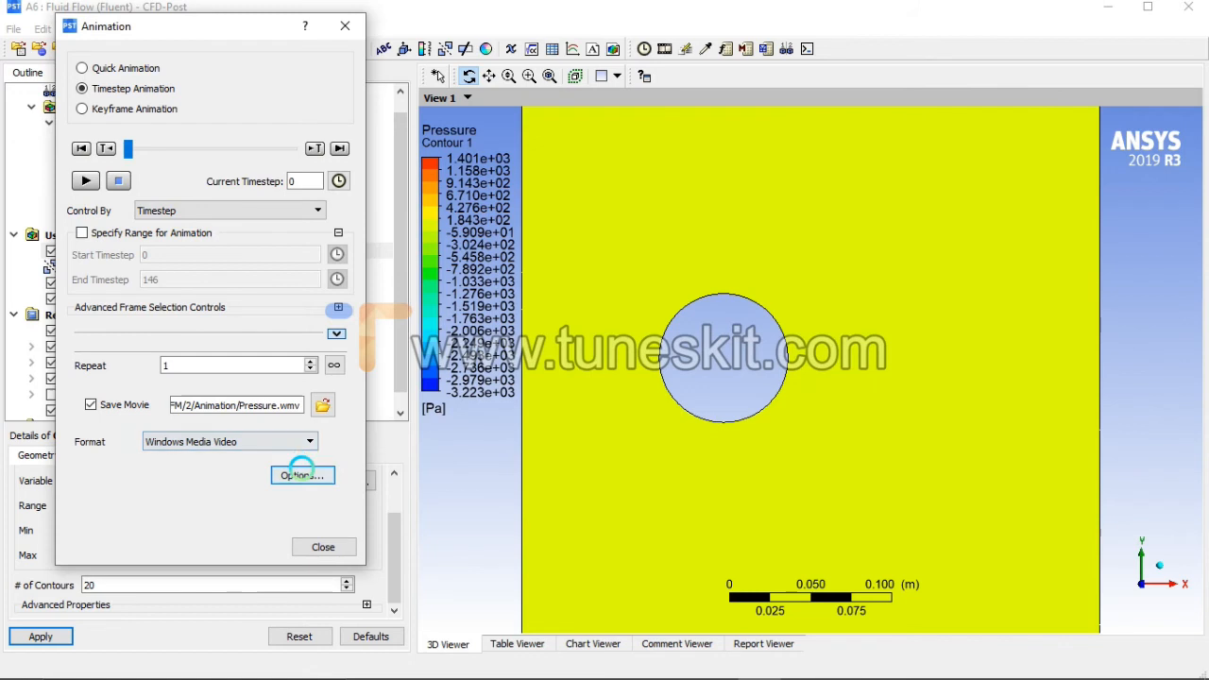
- Set the animation's image size to HD Video 1080p and play the timestep animation to record the pressure movie
{"action": "left_click", "coordinate": [300, 472]}
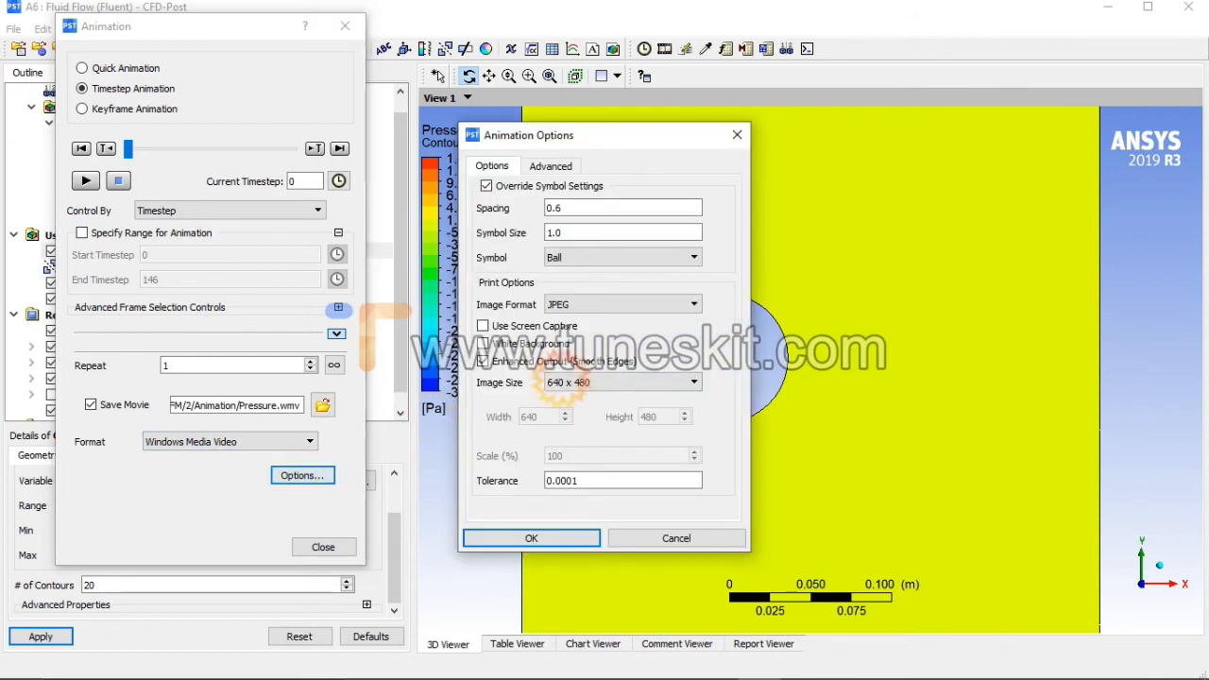
{"action": "left_click", "coordinate": [618, 382]}
{"action": "left_click", "coordinate": [590, 463]}
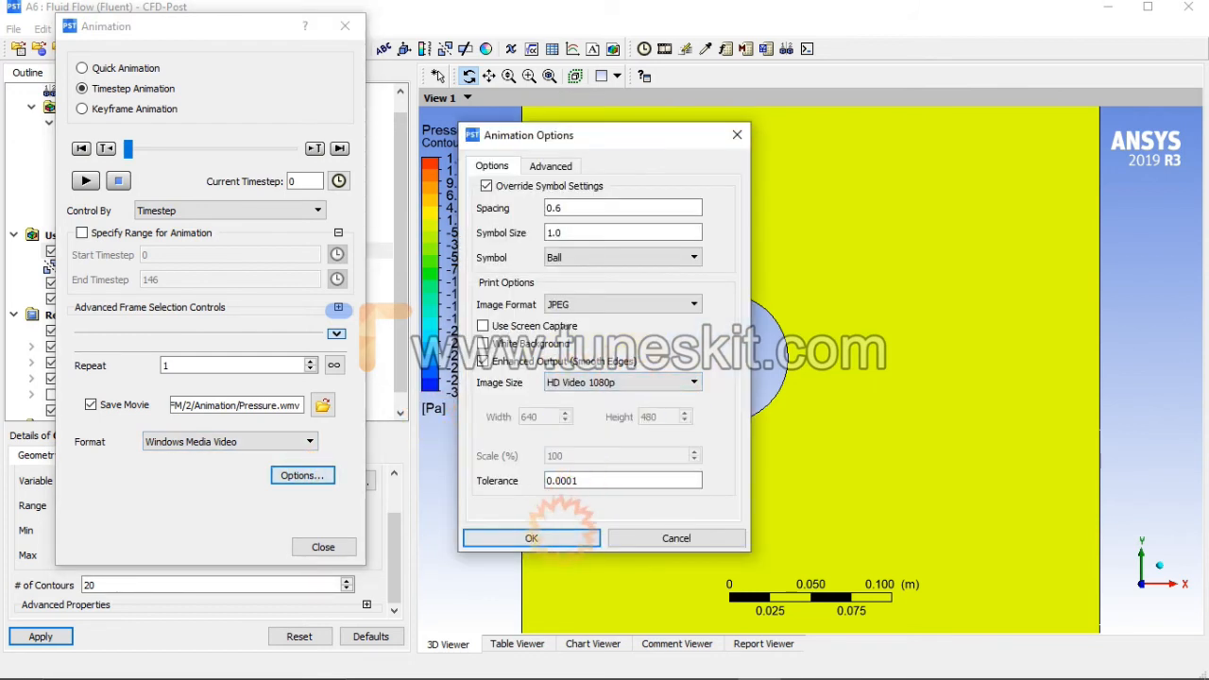
{"action": "left_click", "coordinate": [531, 538]}
{"action": "left_click", "coordinate": [85, 180]}
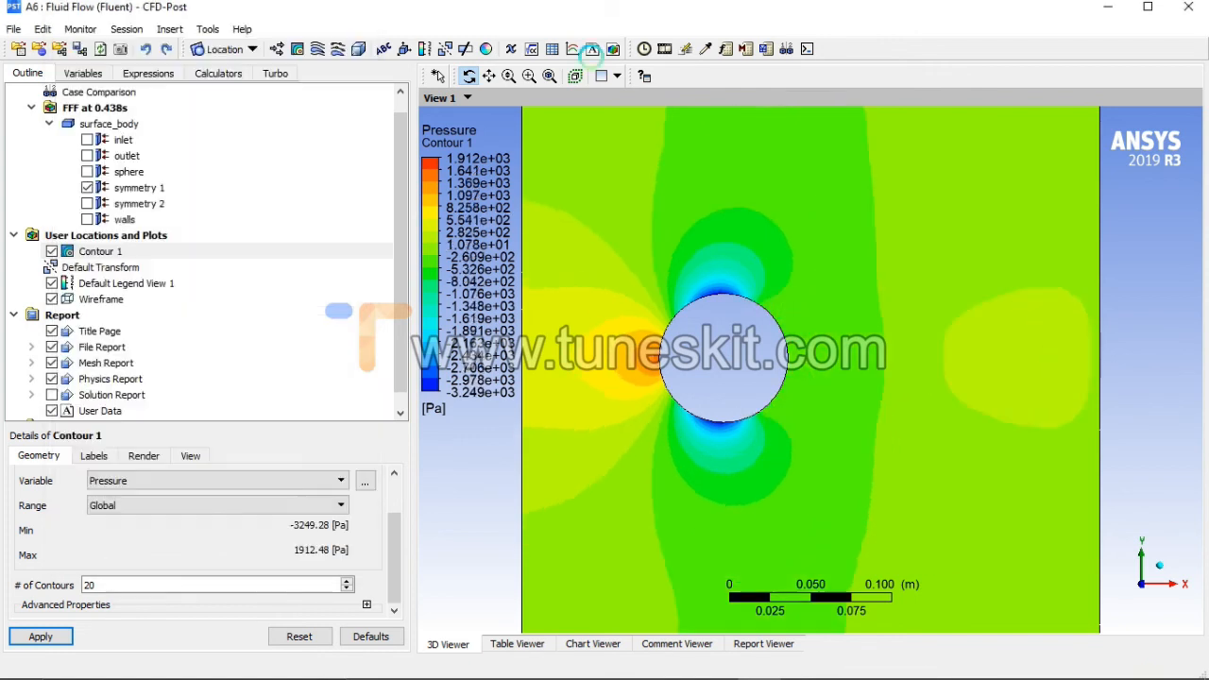
- Hide Contour 1 and insert a second contour plot named Contour 2
{"action": "left_click", "coordinate": [52, 251]}
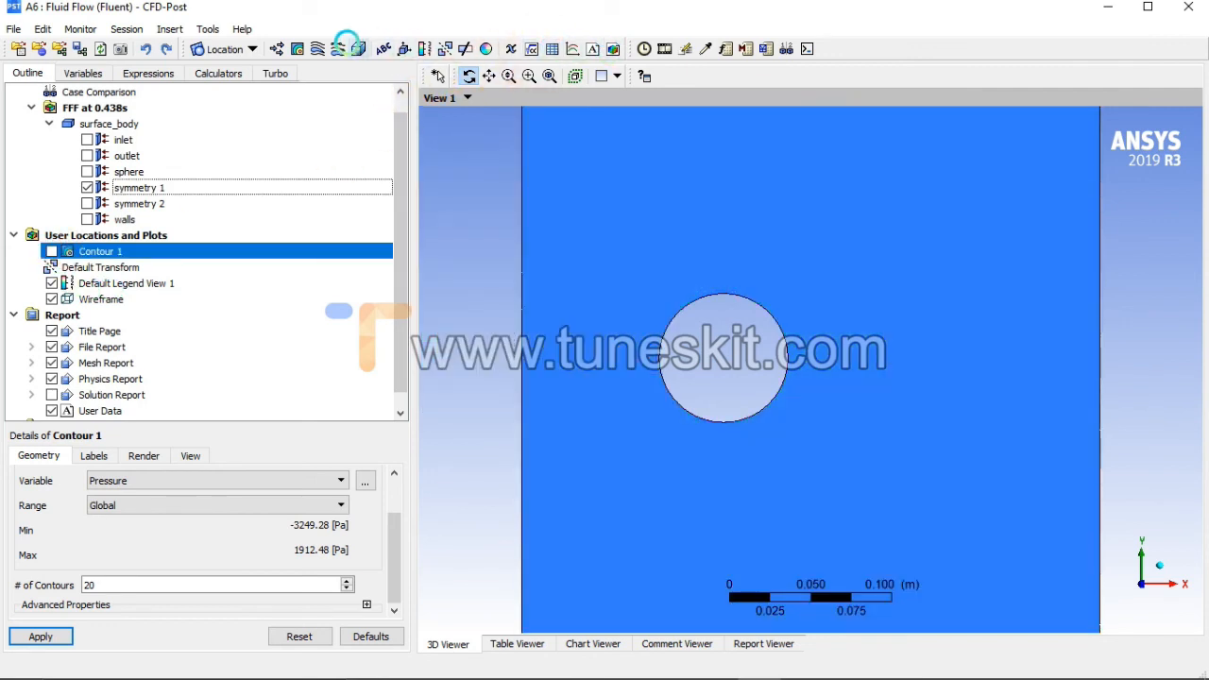
{"action": "left_click", "coordinate": [298, 48]}
{"action": "left_click", "coordinate": [342, 122]}
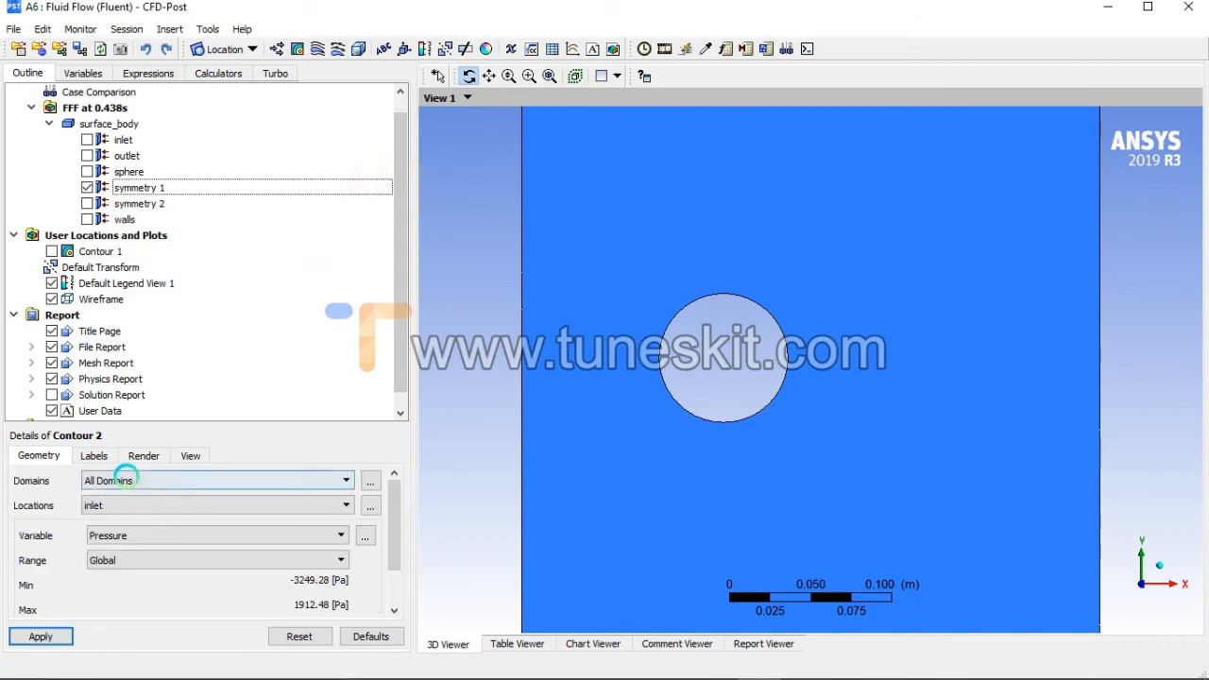
- Set the location of Contour 2 to symmetry 1
{"action": "left_click", "coordinate": [147, 505]}
{"action": "left_click", "coordinate": [142, 542]}
{"action": "left_click", "coordinate": [141, 560]}
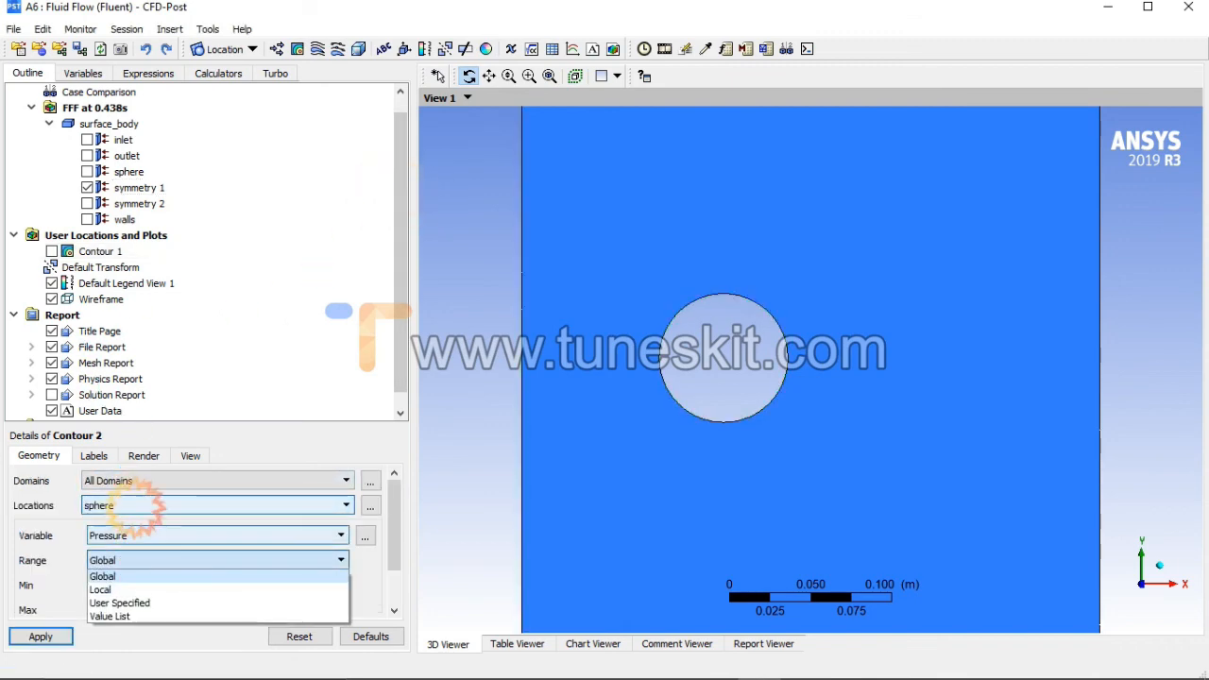
{"action": "left_click", "coordinate": [132, 506]}
{"action": "left_click", "coordinate": [132, 556]}
- Set the variable of Contour 2 to Velocity with 20 contours and apply it
{"action": "left_click", "coordinate": [142, 535]}
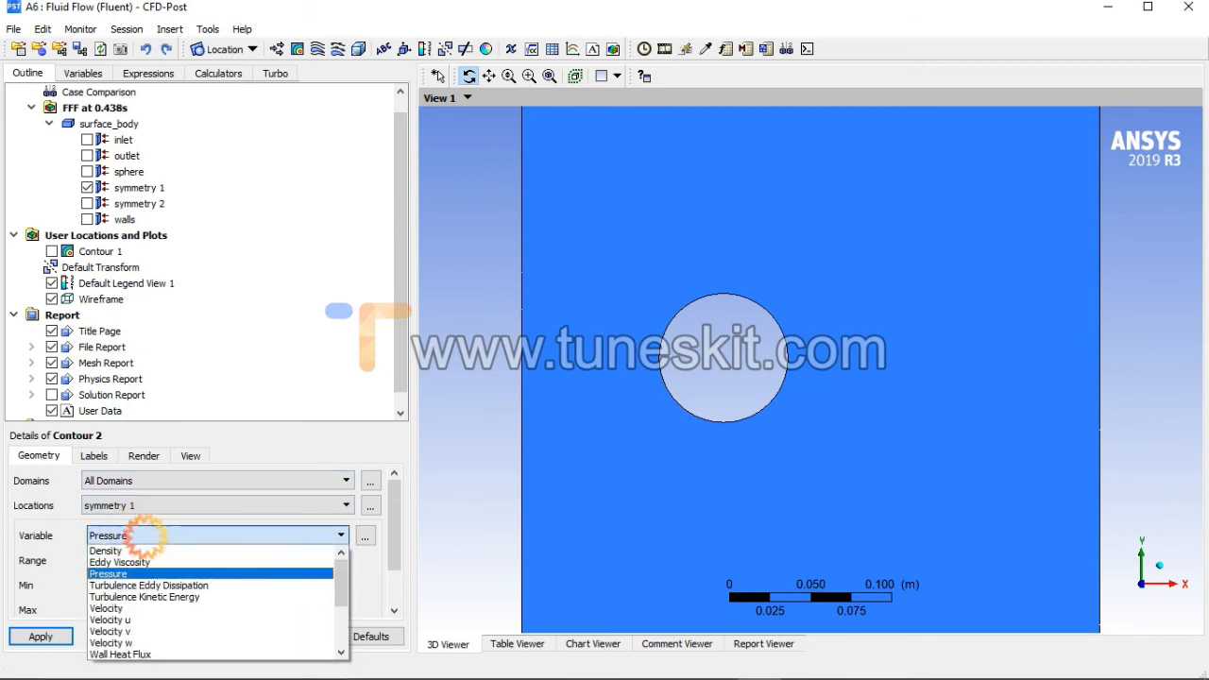
{"action": "left_click", "coordinate": [132, 547]}
{"action": "left_click", "coordinate": [151, 535]}
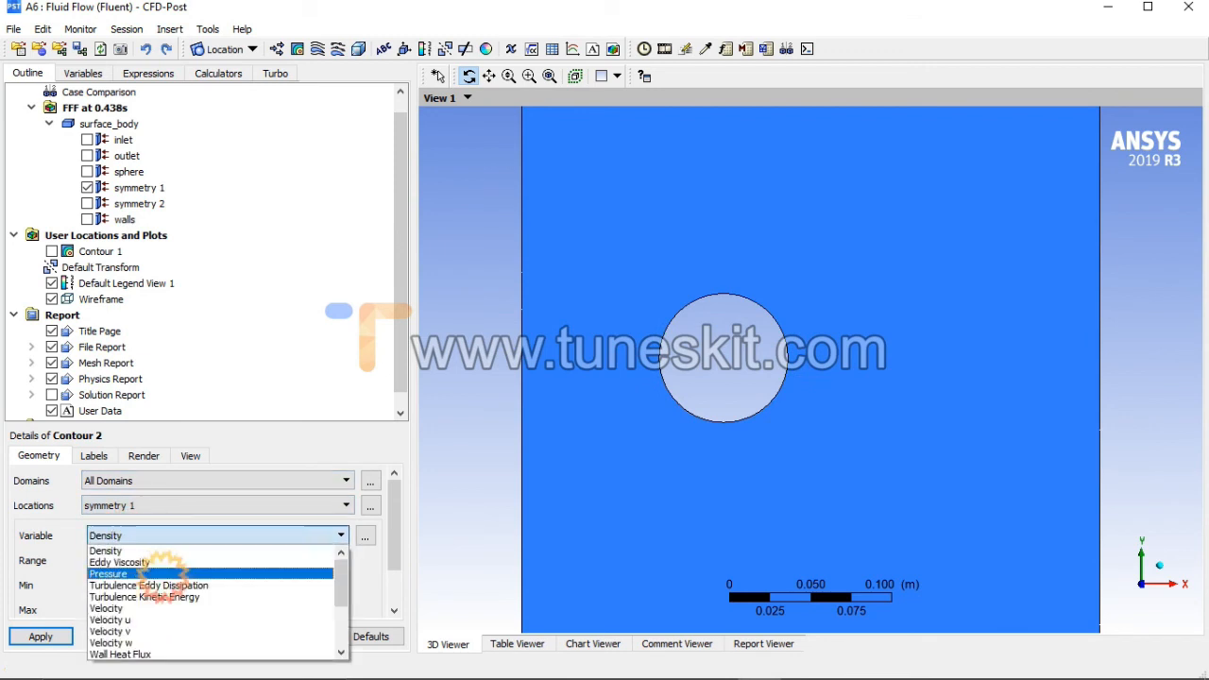
{"action": "left_click", "coordinate": [142, 608]}
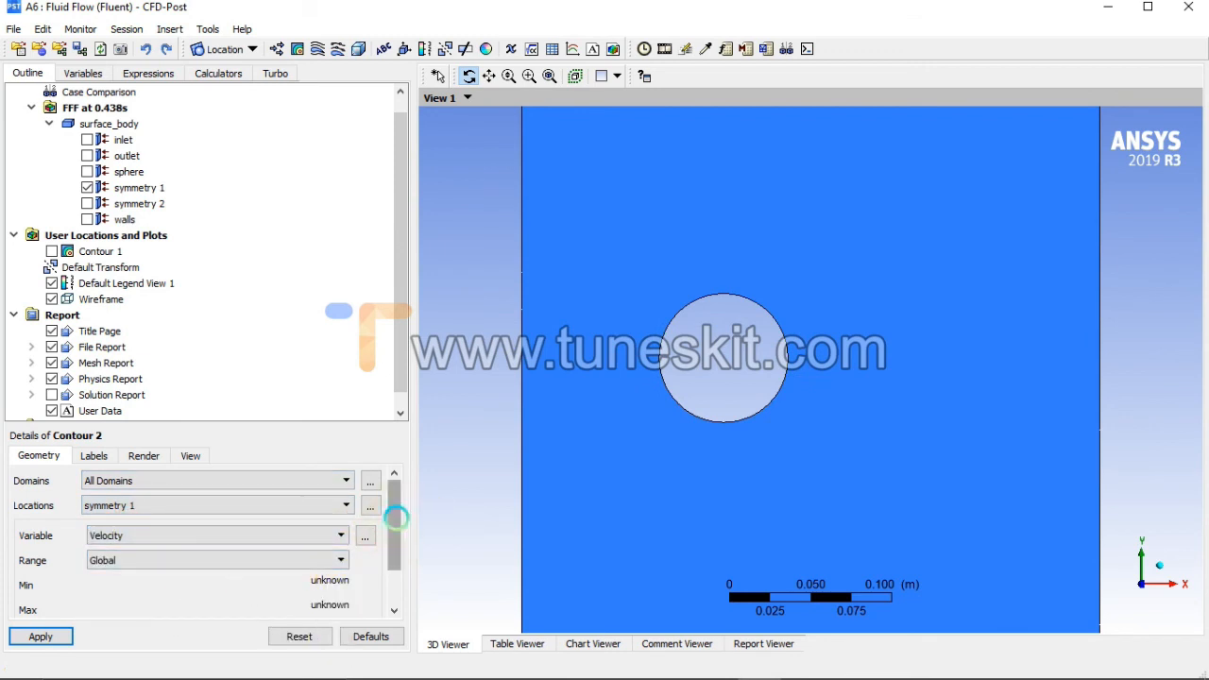
{"action": "scroll", "coordinate": [396, 517], "scroll_direction": "down", "scroll_amount": 2}
{"action": "double_click", "coordinate": [102, 585]}
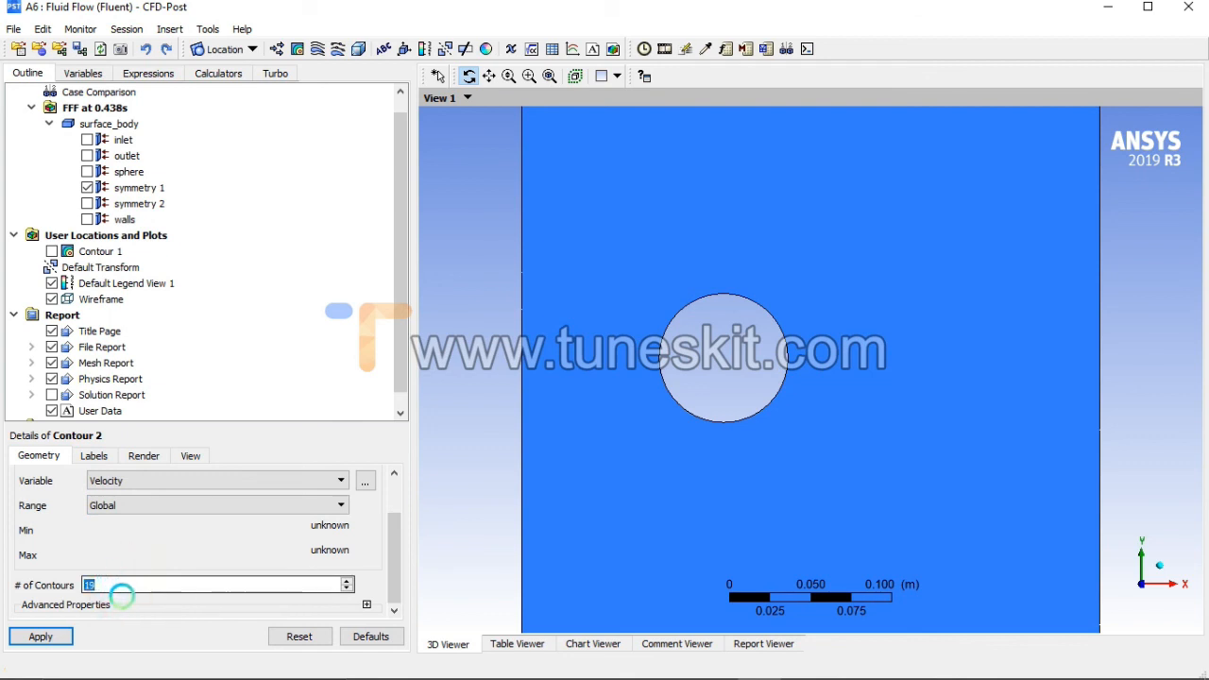
{"action": "type", "text": "20"}
{"action": "left_click", "coordinate": [60, 640]}
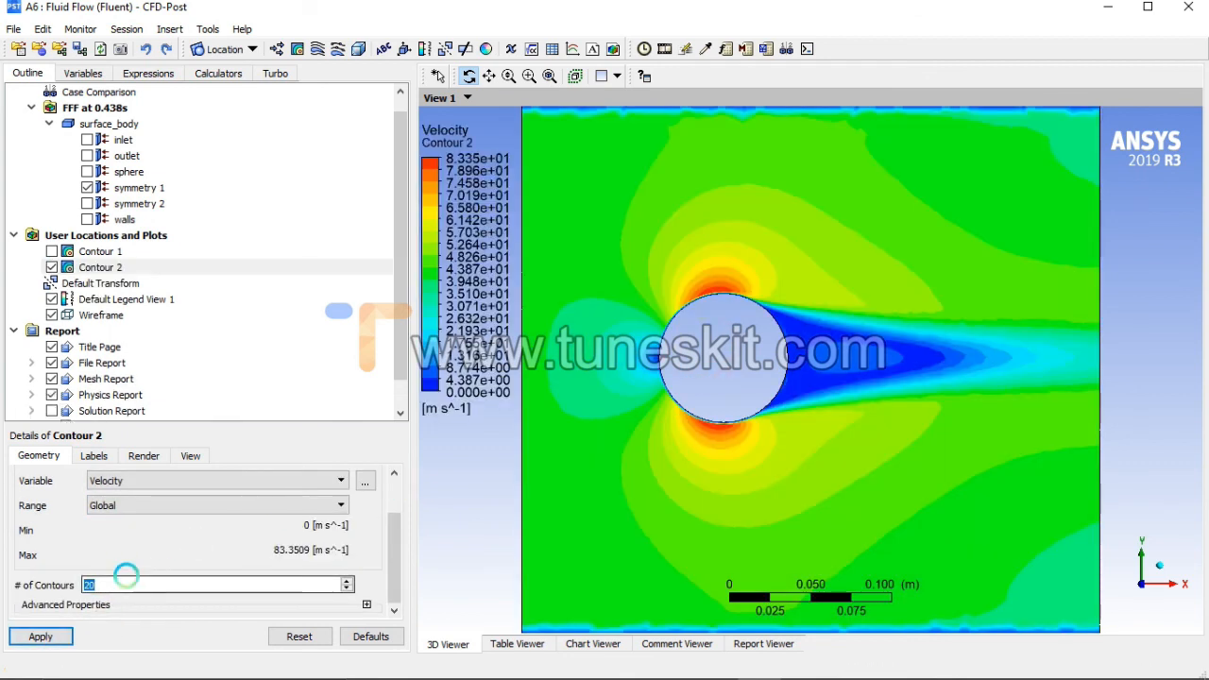